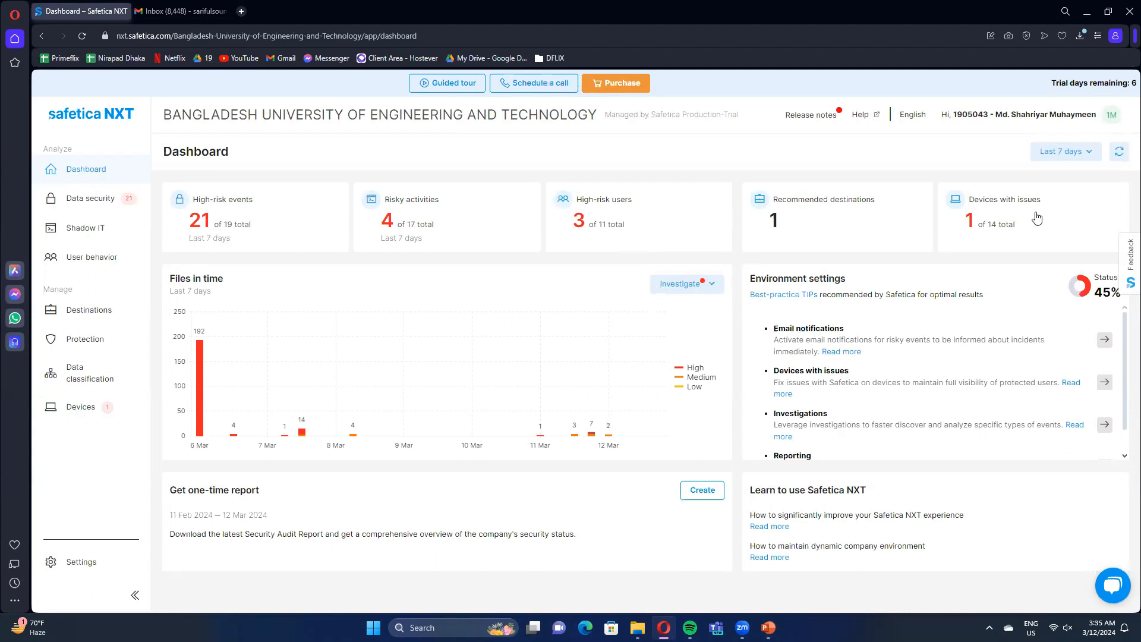
Set the dashboard period to the last 30 days and review the recommendations under Environment settings.
left_click(1066, 152)
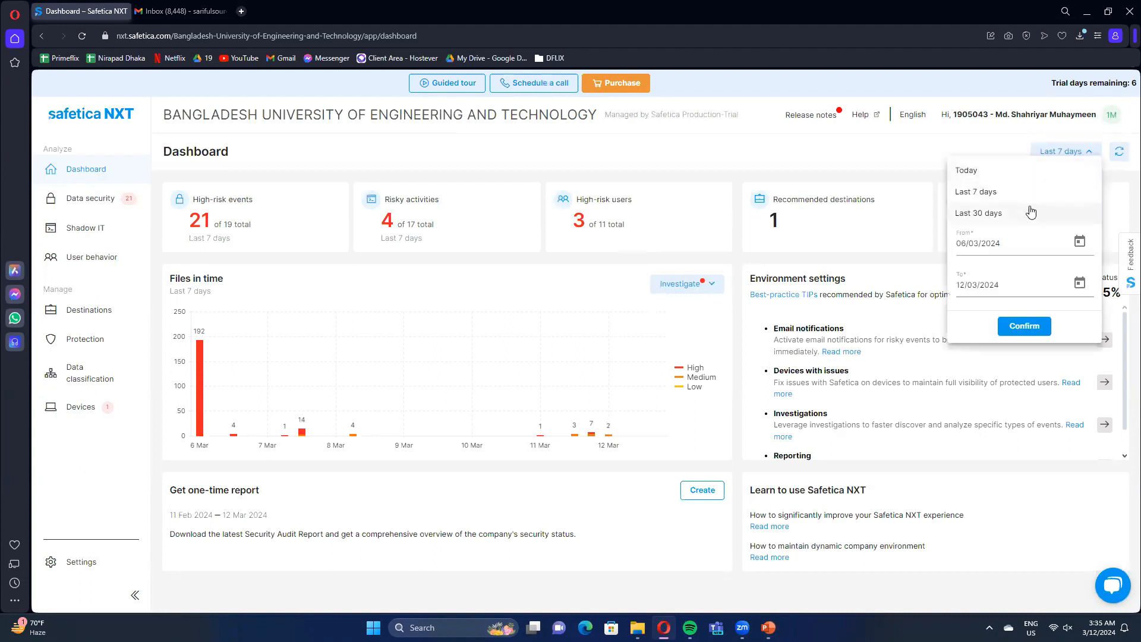
left_click(1010, 213)
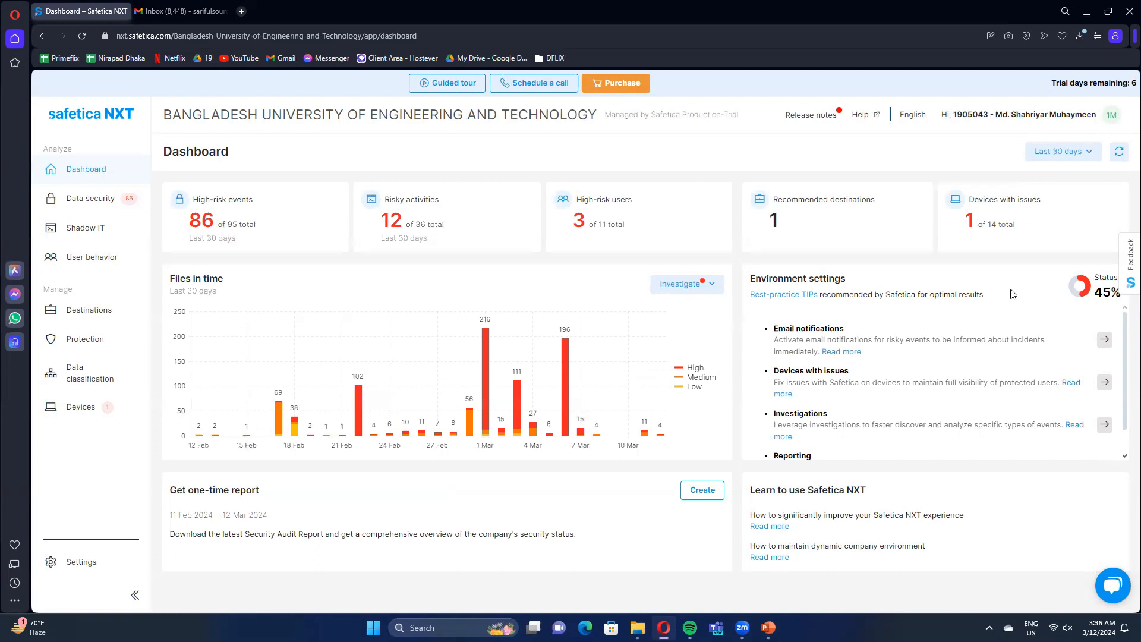
scroll(855, 395, "down", 1)
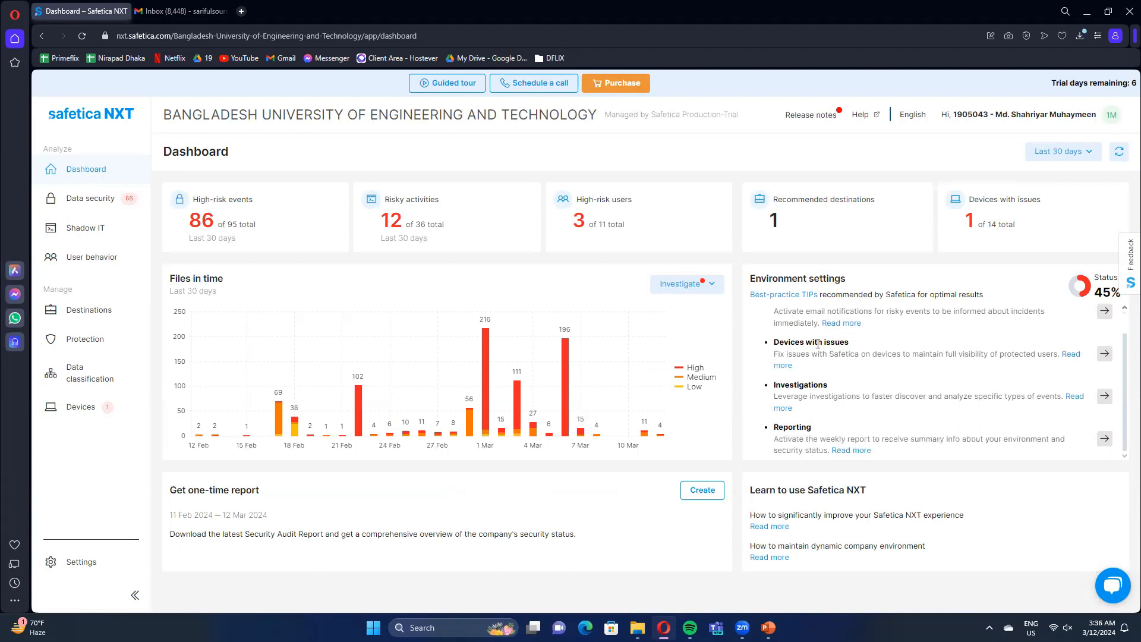
scroll(810, 327, "up", 1)
scroll(981, 342, "down", 1)
Open the Data security incidents and examine the event overview for risk, action, classification, file, user and destination.
left_click(119, 201)
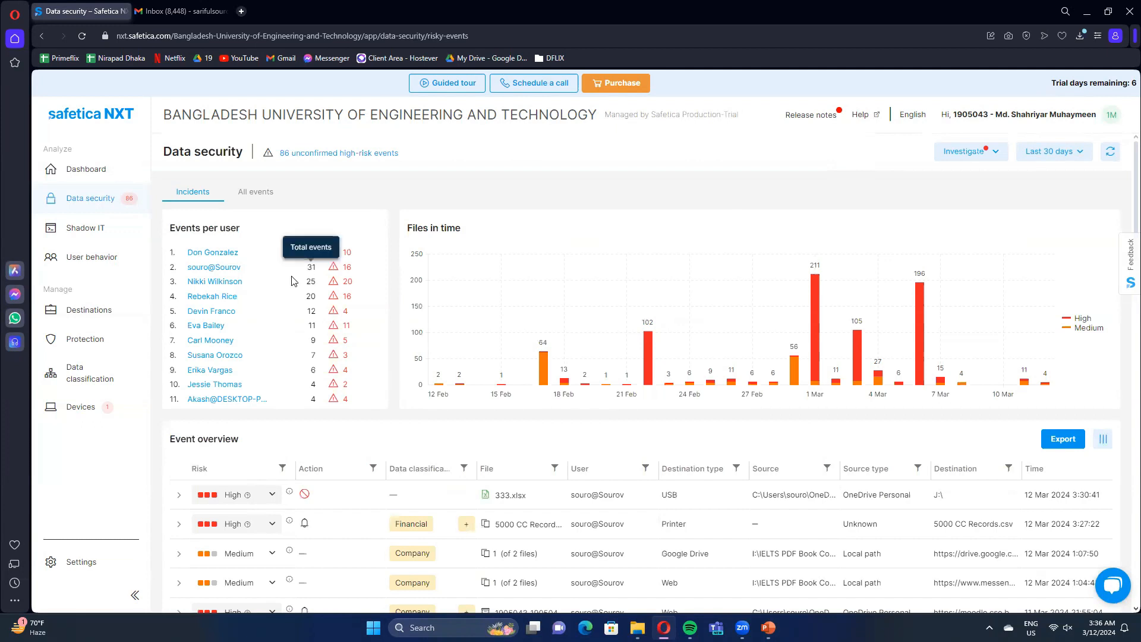
scroll(362, 449, "down", 1)
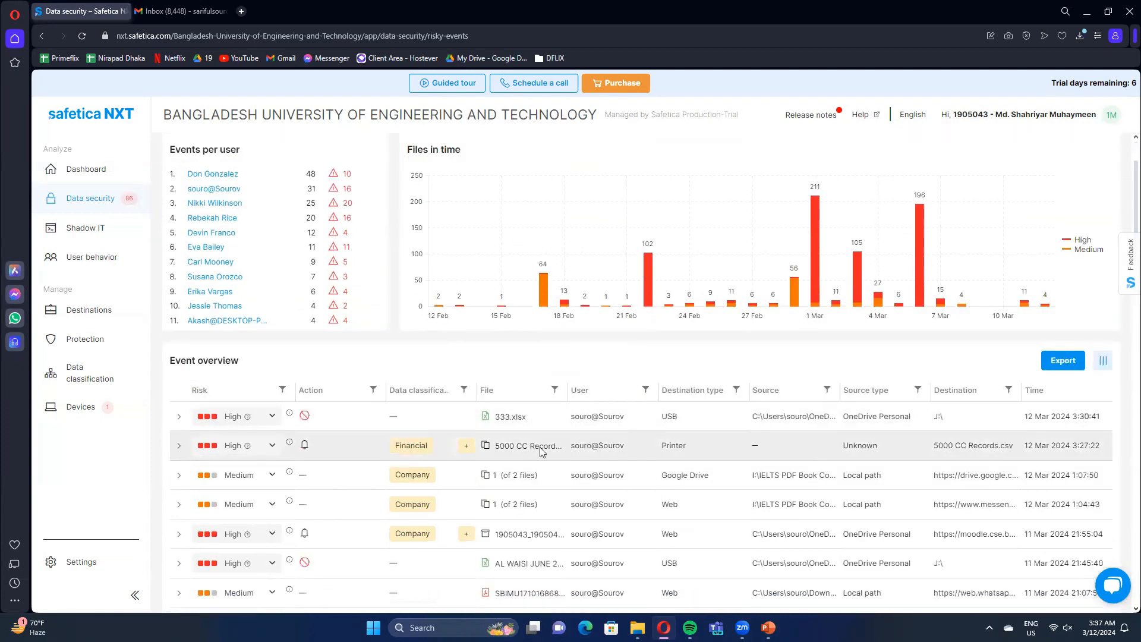
scroll(541, 451, "down", 1)
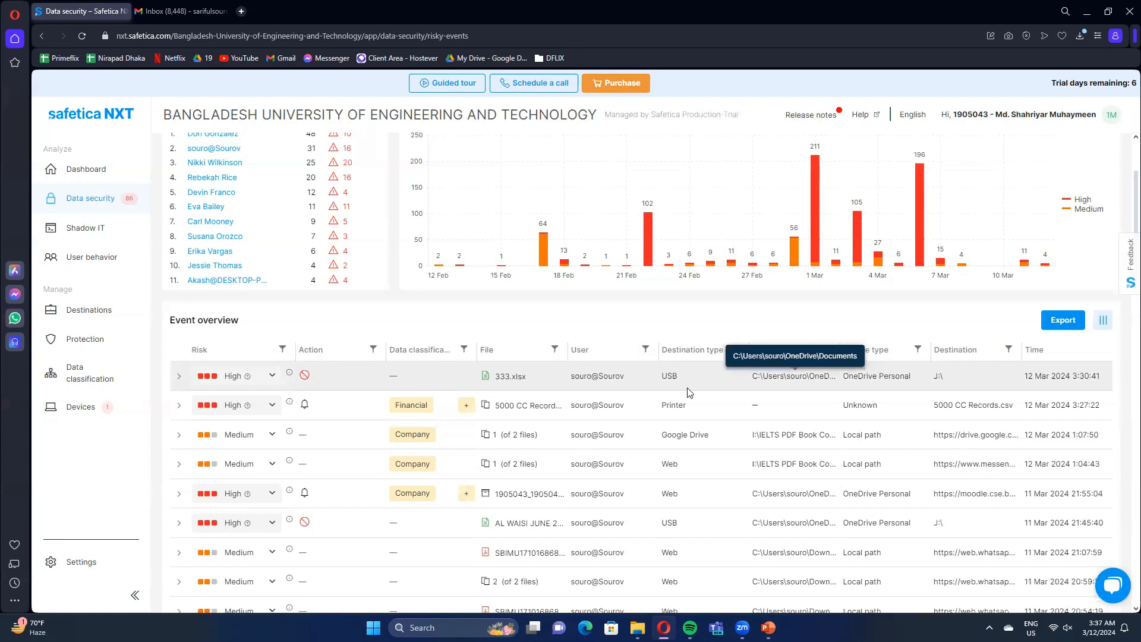
scroll(594, 359, "down", 1)
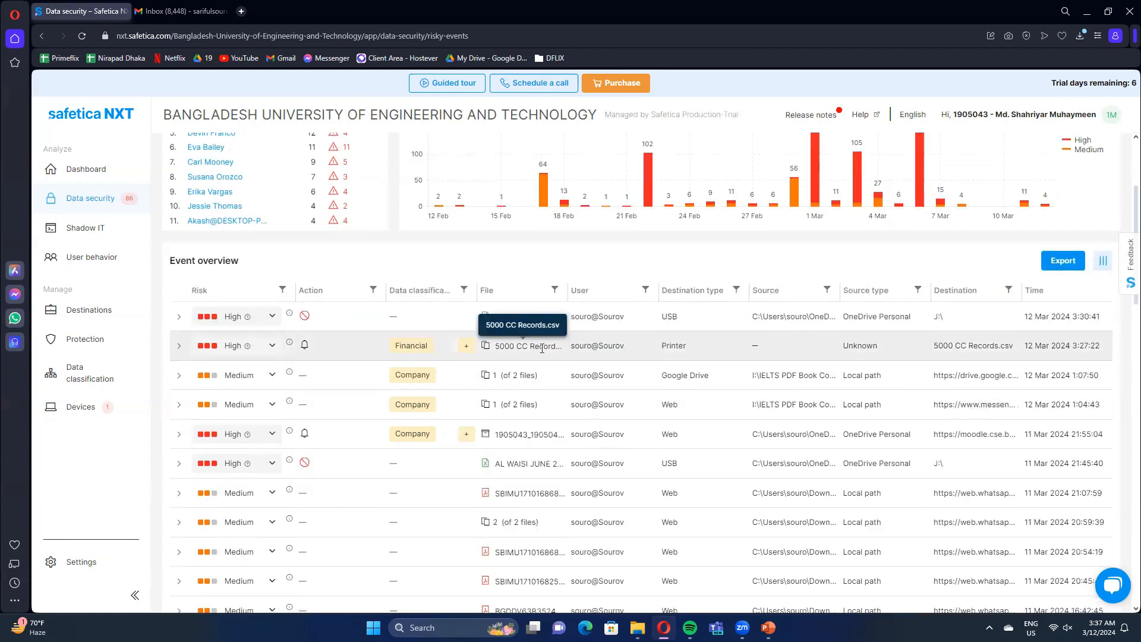
scroll(588, 371, "down", 1)
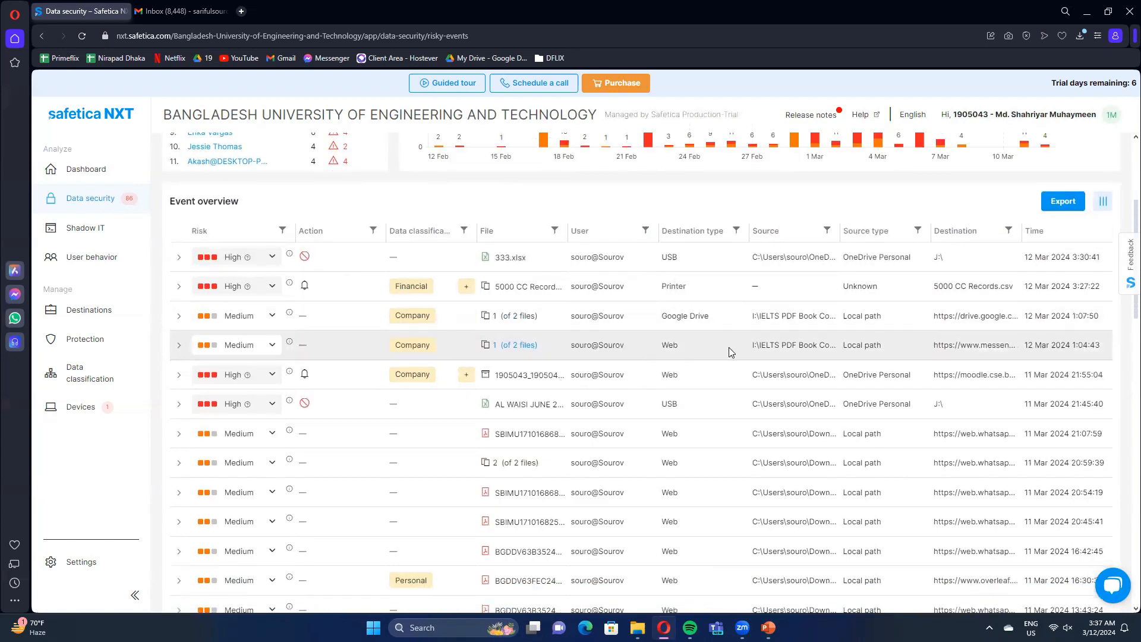
scroll(594, 336, "down", 1)
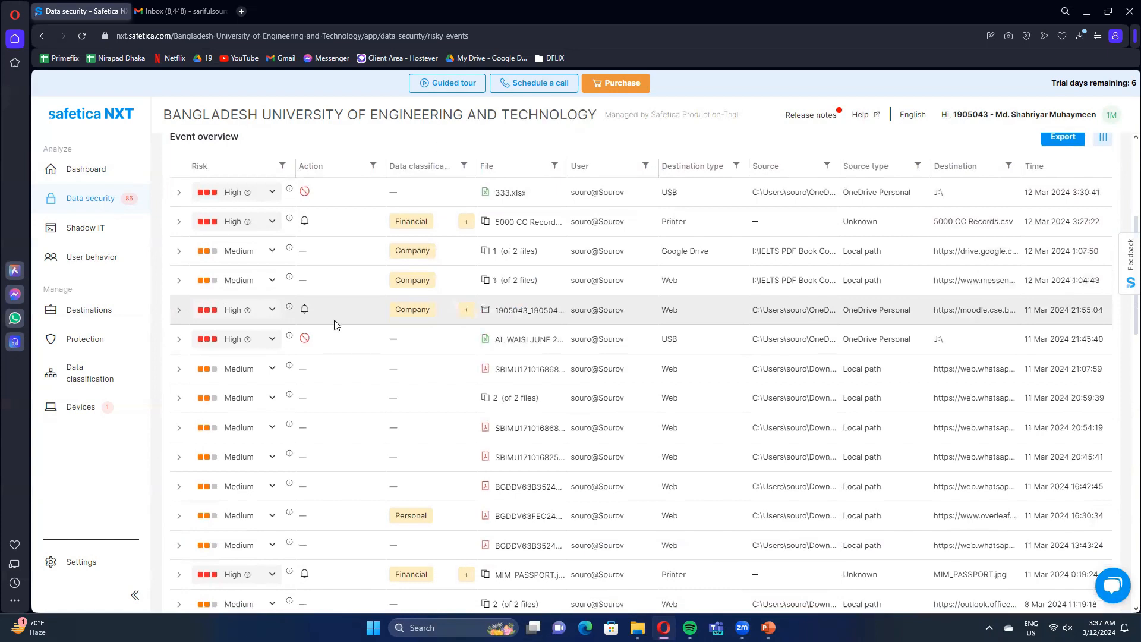
scroll(332, 321, "down", 2)
scroll(321, 357, "up", 2)
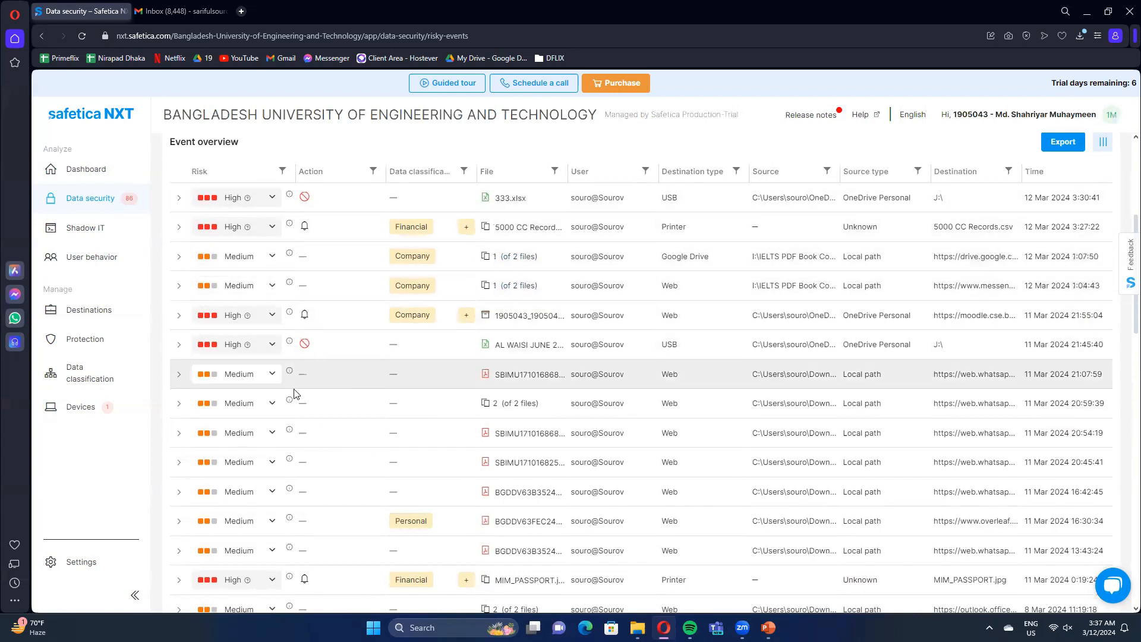
scroll(297, 381, "down", 2)
scroll(311, 381, "up", 5)
scroll(310, 379, "up", 3)
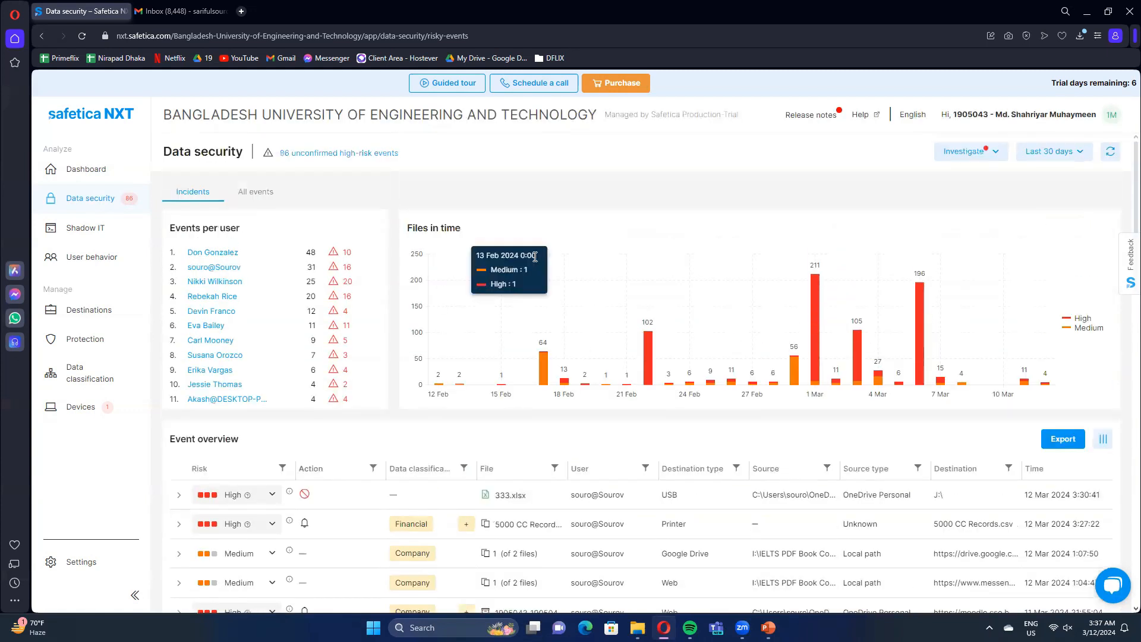
Show all data security events and review the charts by user, destination type and file category plus the event list.
left_click(269, 191)
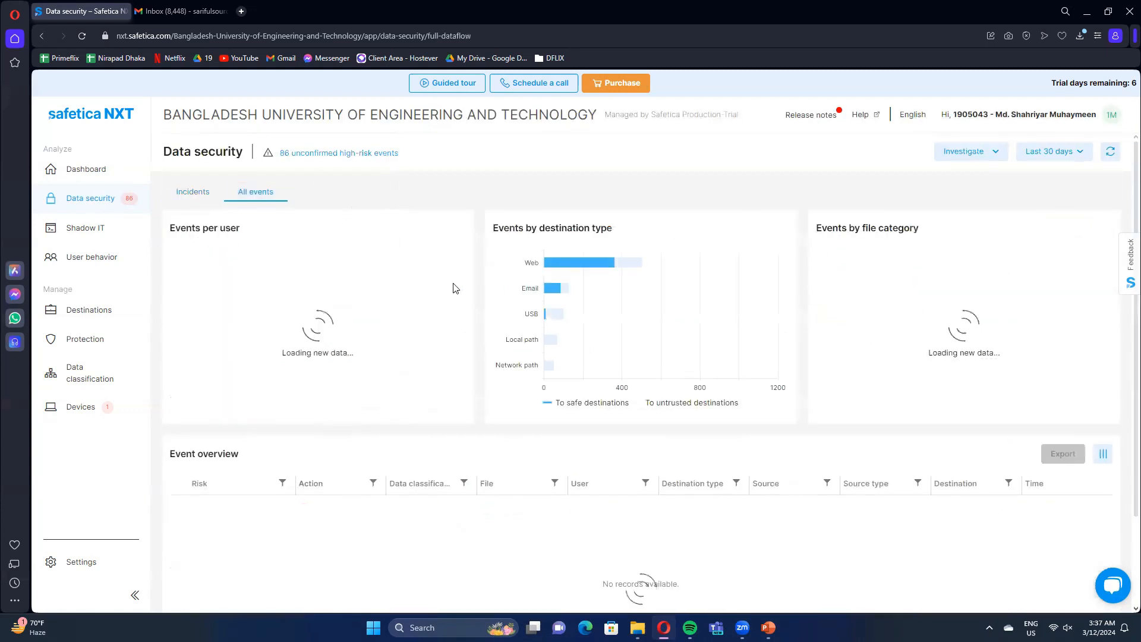
left_click(173, 191)
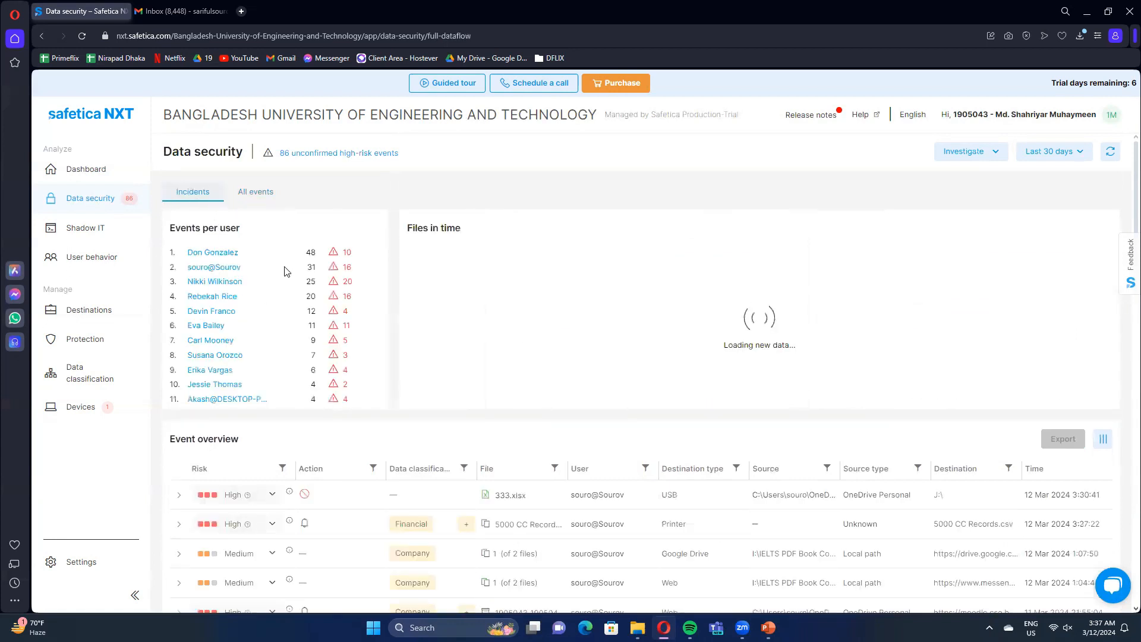
left_click(255, 191)
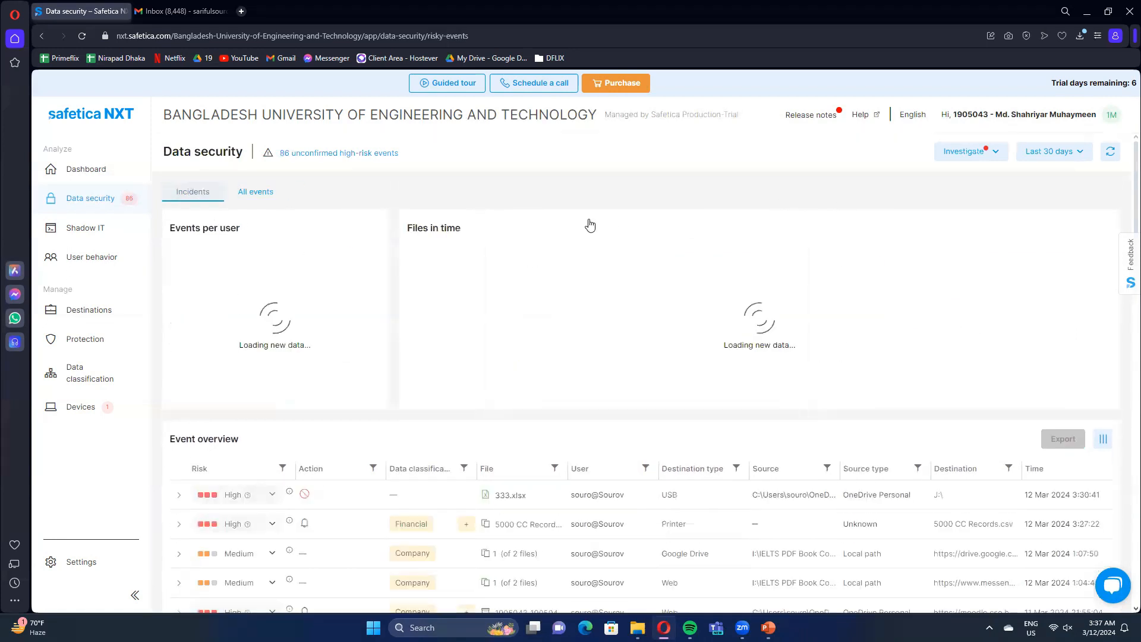
left_click(265, 191)
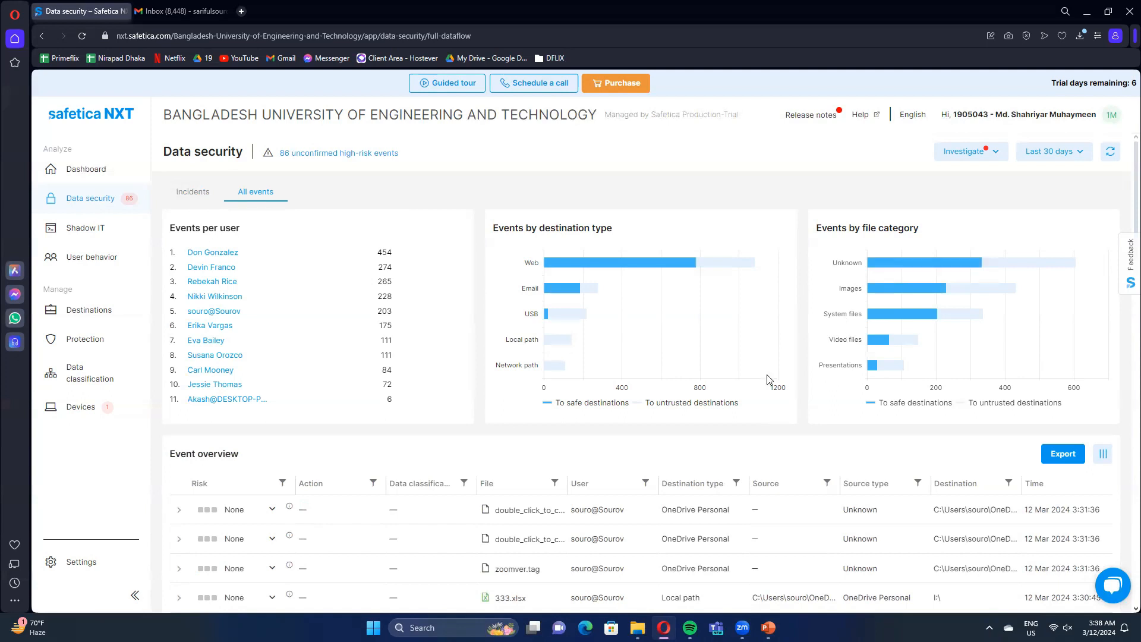
scroll(612, 426, "down", 4)
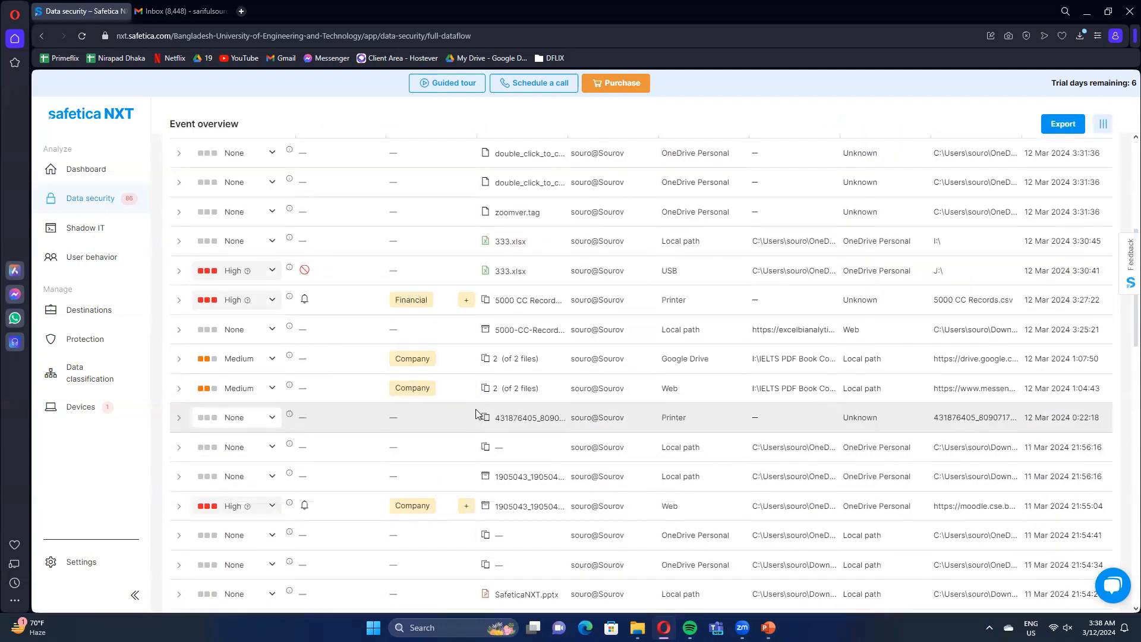
scroll(481, 417, "up", 5)
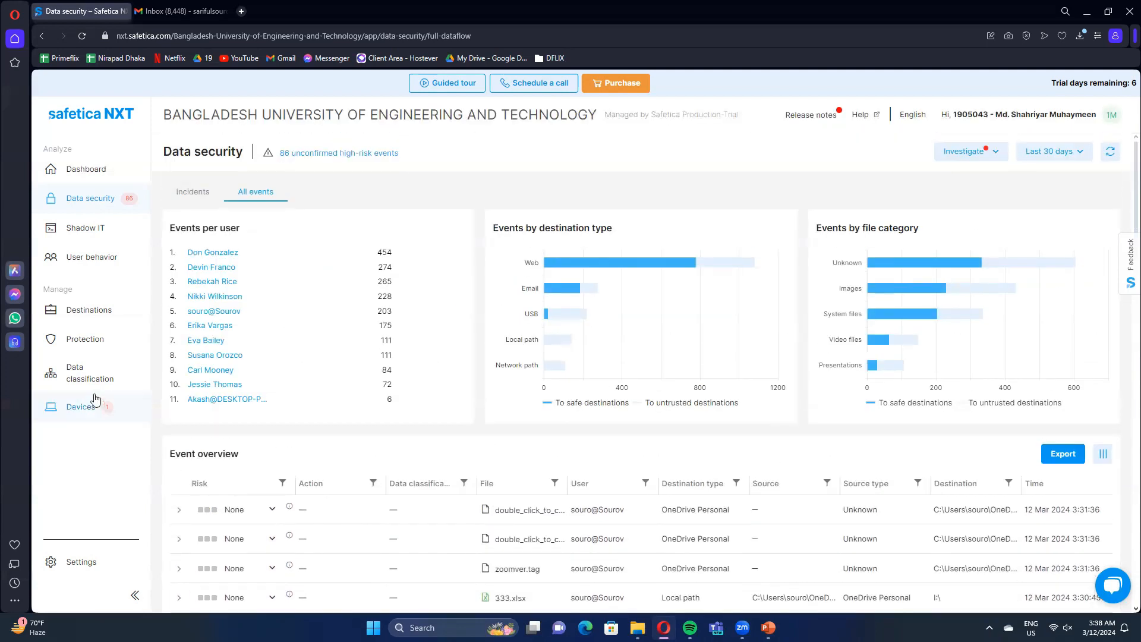
Open Shadow IT and examine the company activities list for new and risky applications and websites.
left_click(131, 231)
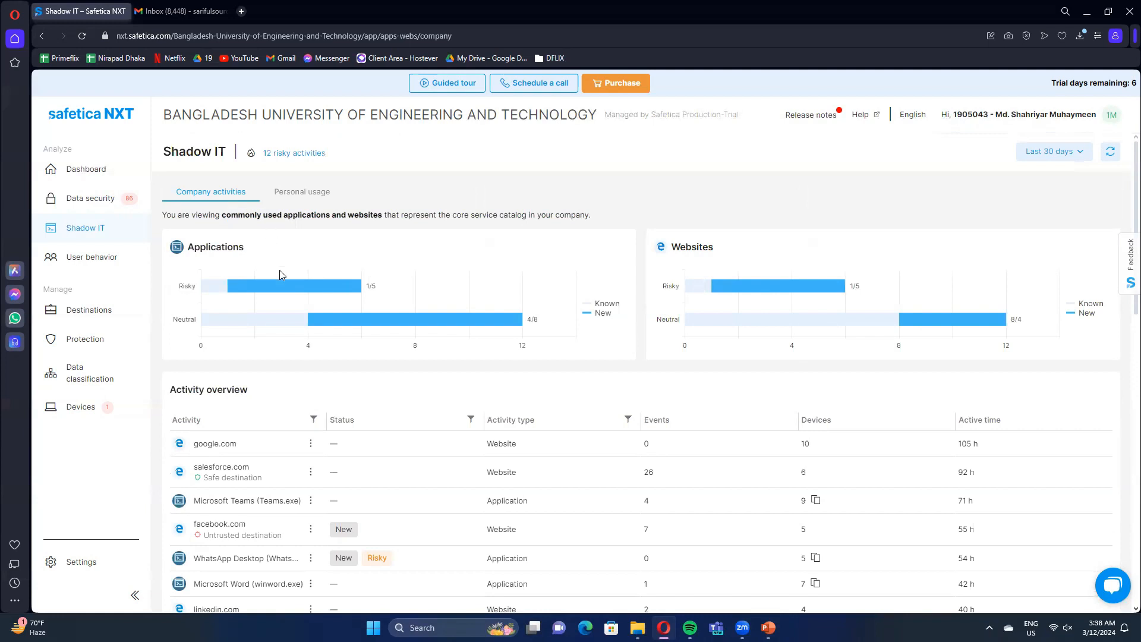
scroll(301, 354, "down", 4)
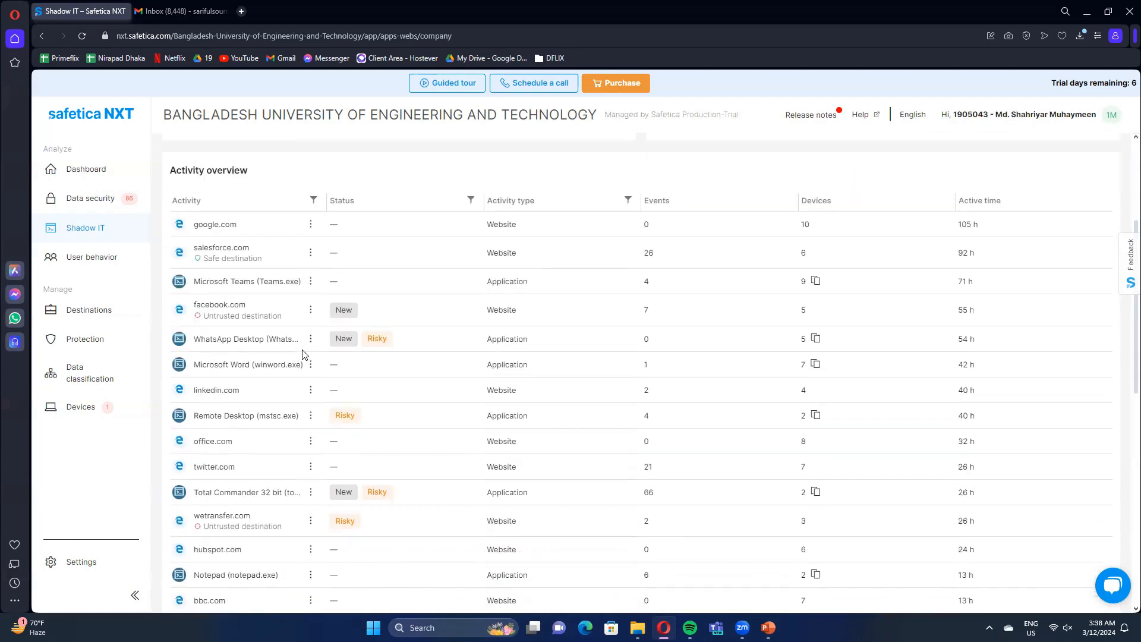
scroll(302, 355, "up", 1)
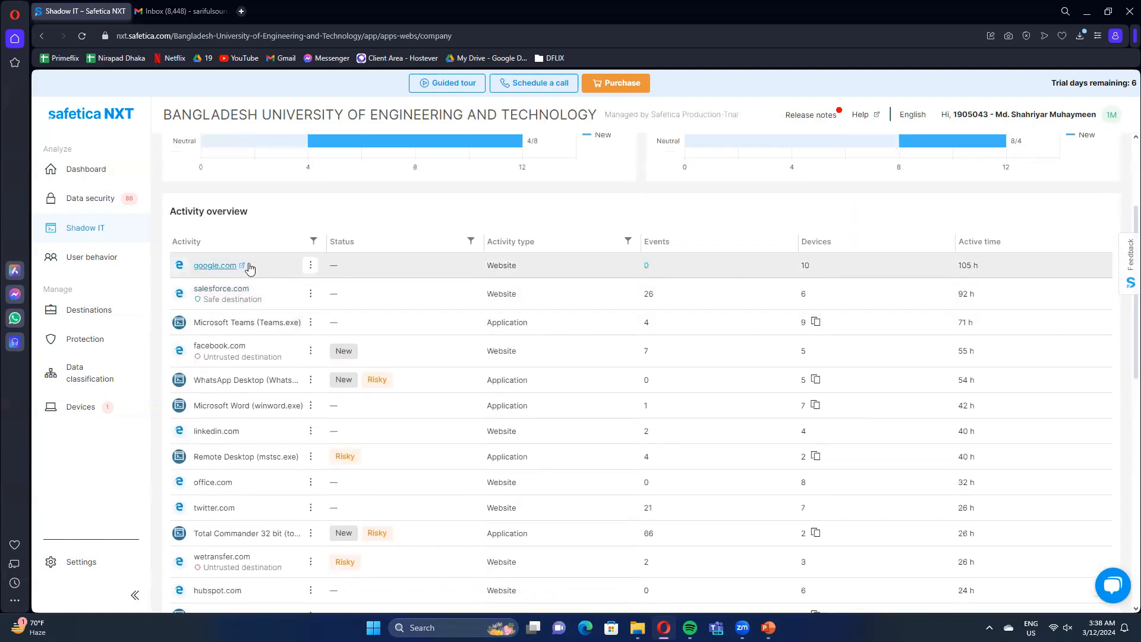
scroll(252, 269, "down", 1)
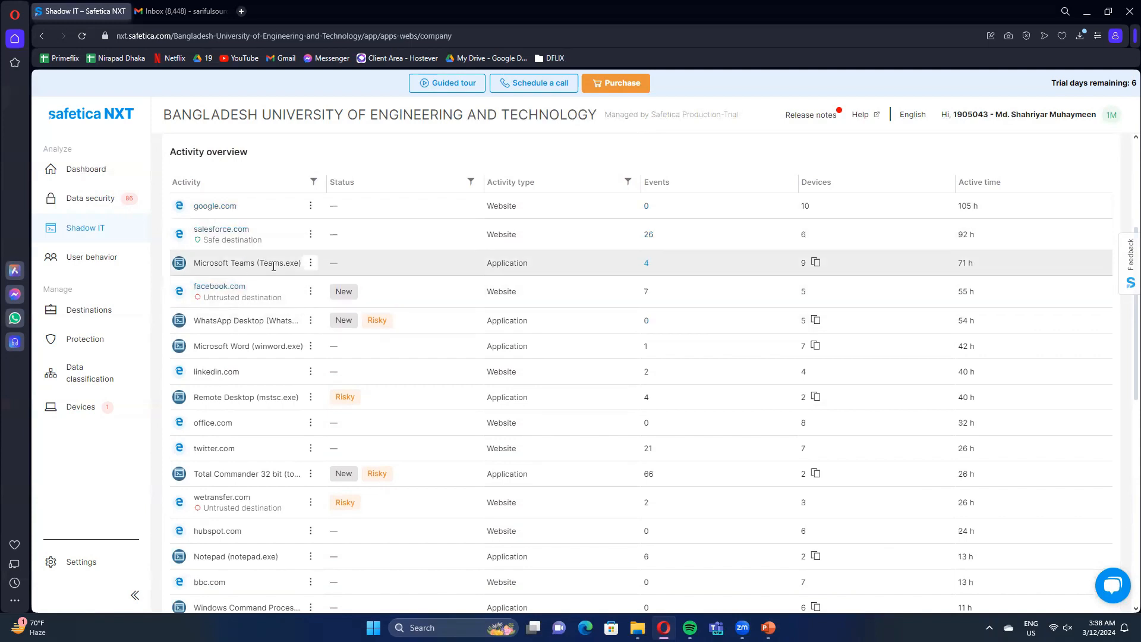
scroll(278, 267, "down", 1)
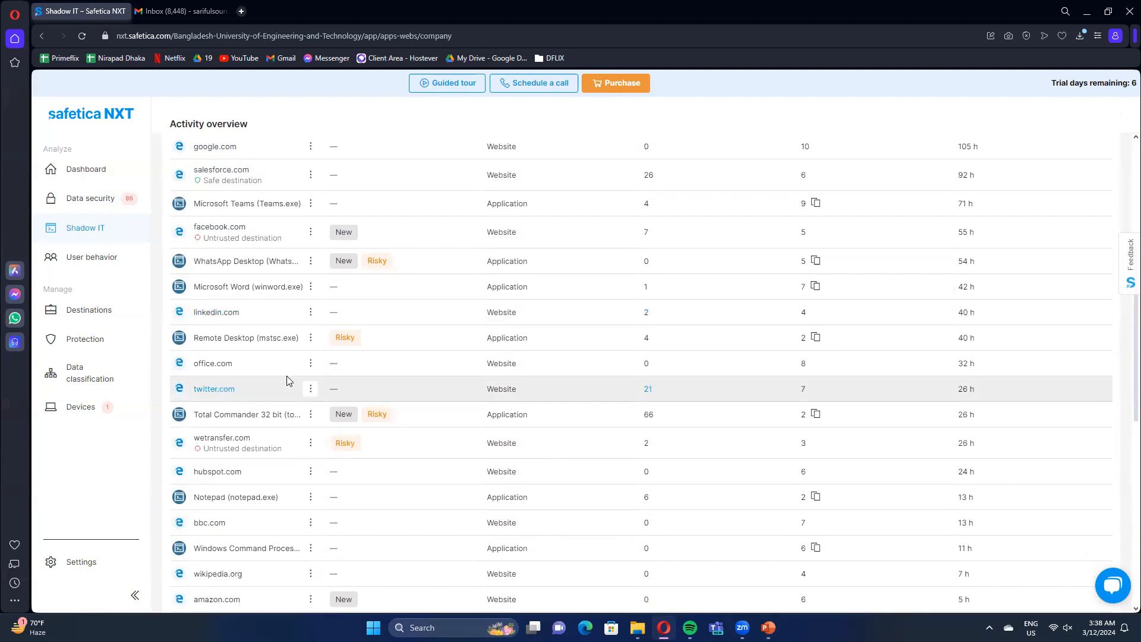
scroll(287, 382, "down", 5)
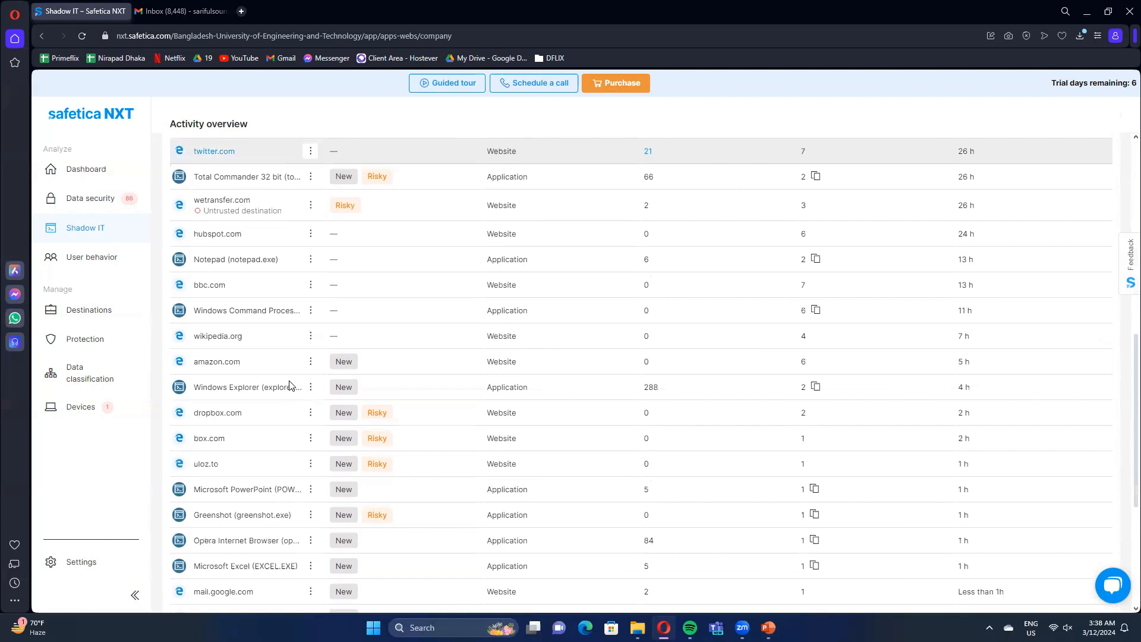
scroll(420, 497, "down", 1)
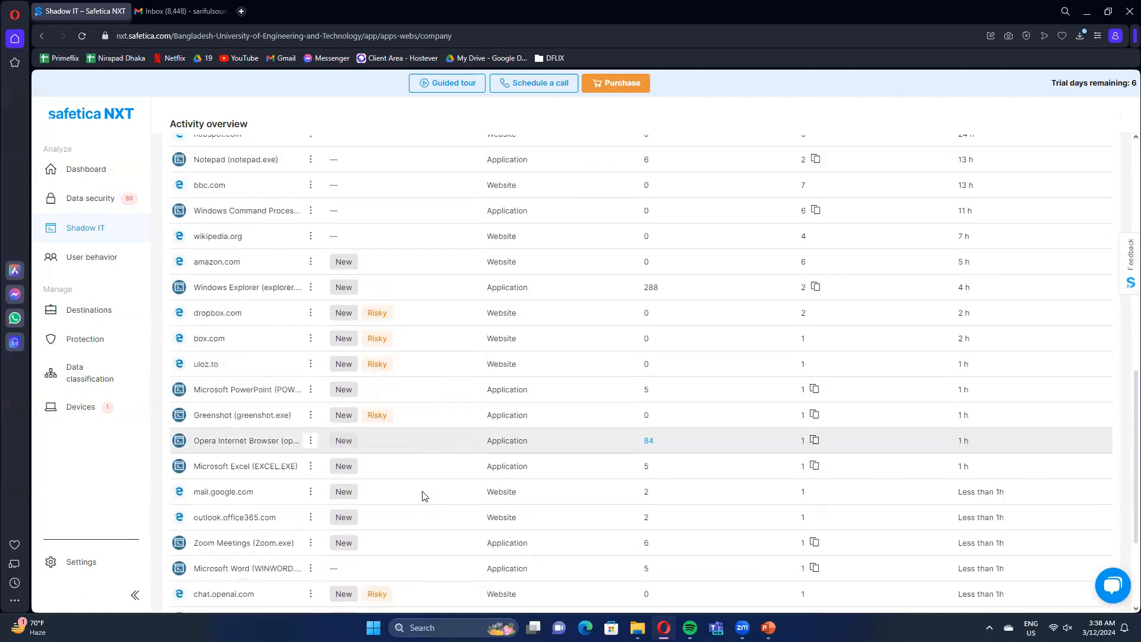
scroll(428, 501, "up", 6)
scroll(431, 506, "up", 10)
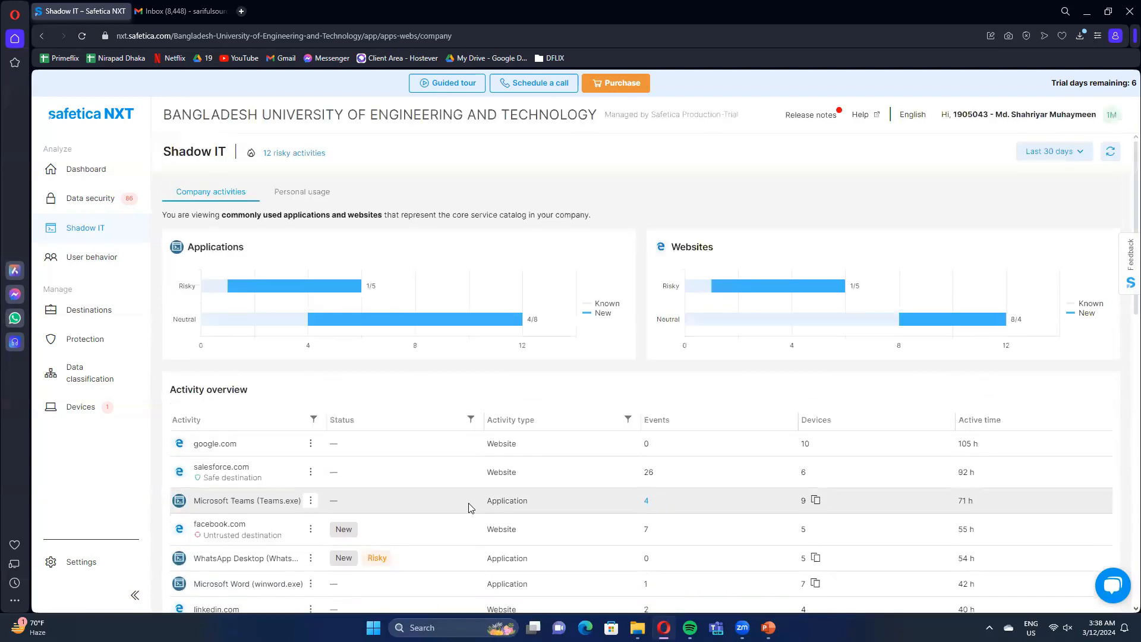
Switch Shadow IT to personal usage and review the applications and websites in its activity overview.
left_click(305, 192)
left_click(660, 423)
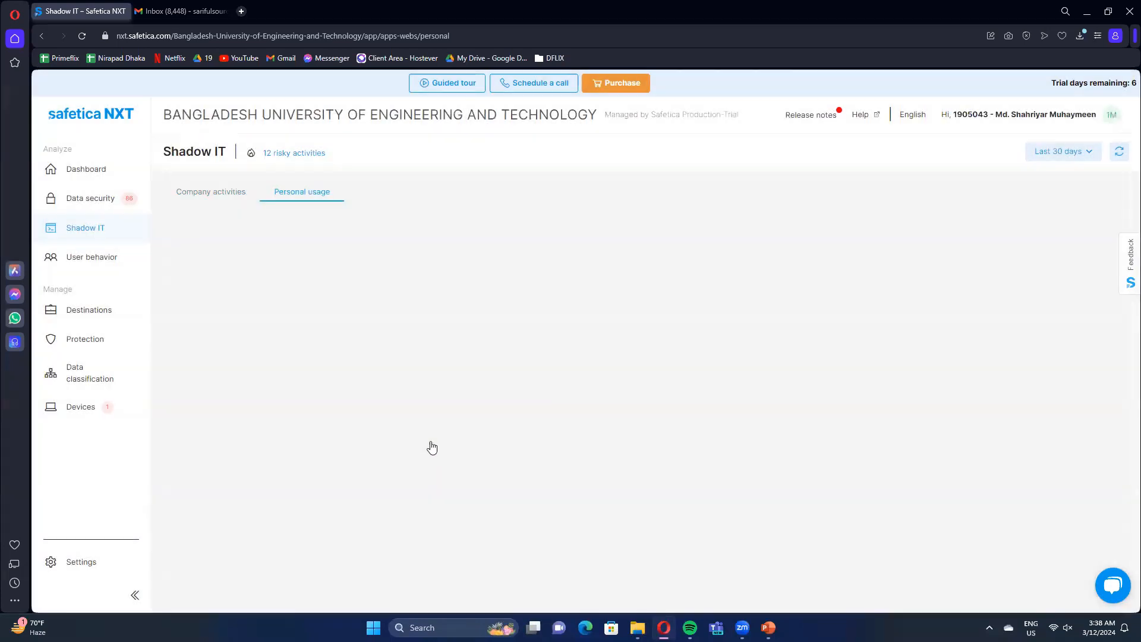
scroll(339, 433, "down", 2)
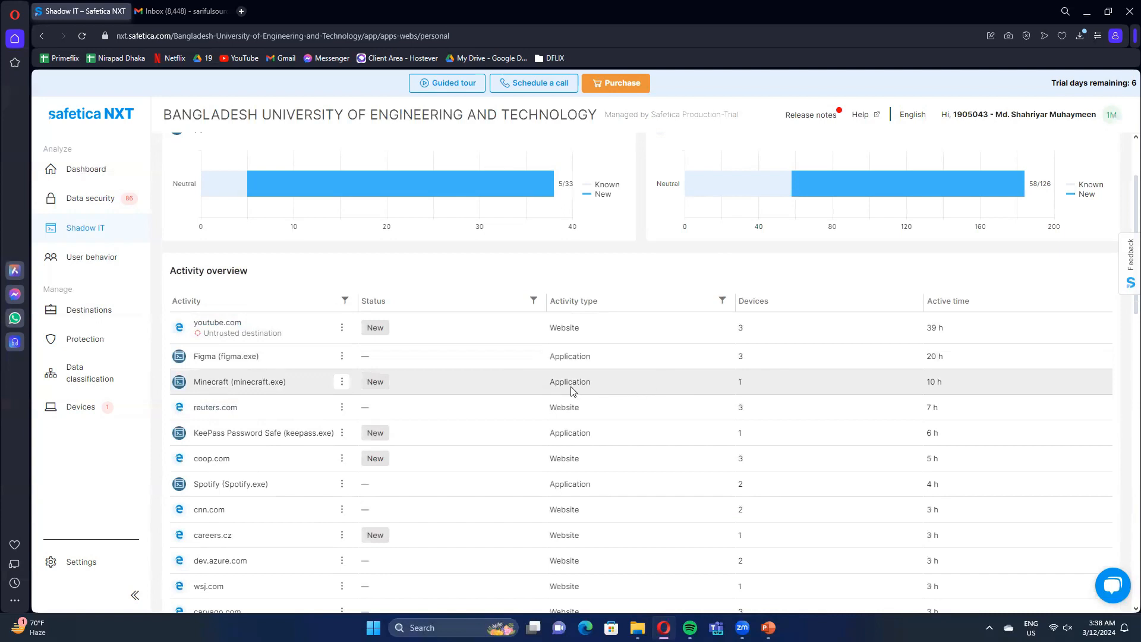
scroll(550, 404, "down", 2)
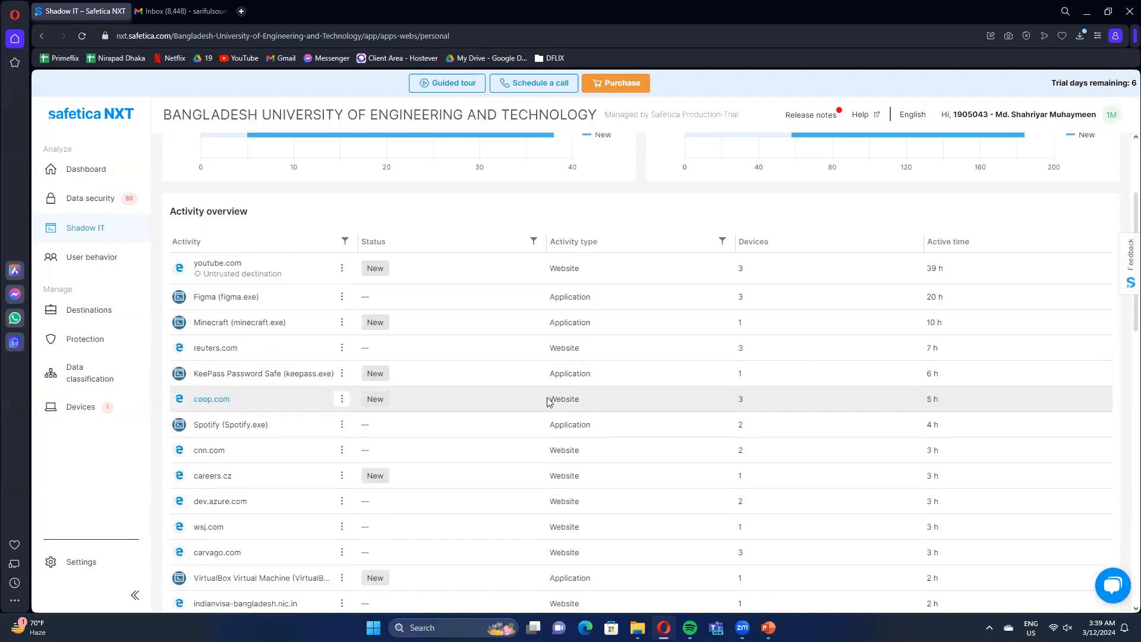
Open the User behavior overview, expand the user with the highest risk score and view that user's behavior details.
left_click(85, 257)
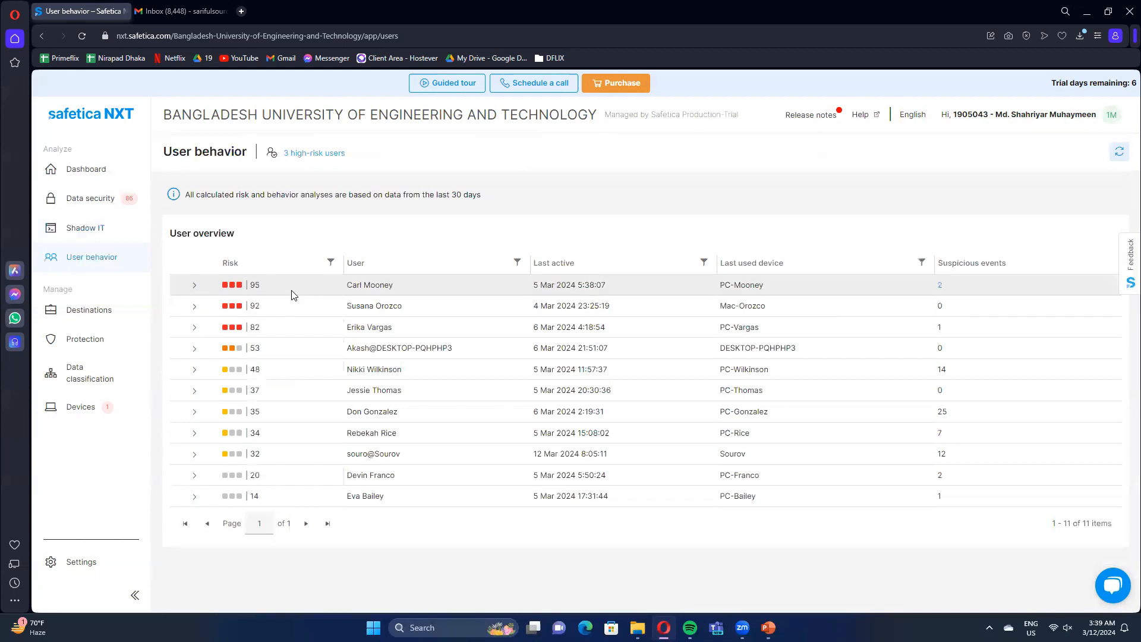
left_click(195, 285)
left_click(195, 285)
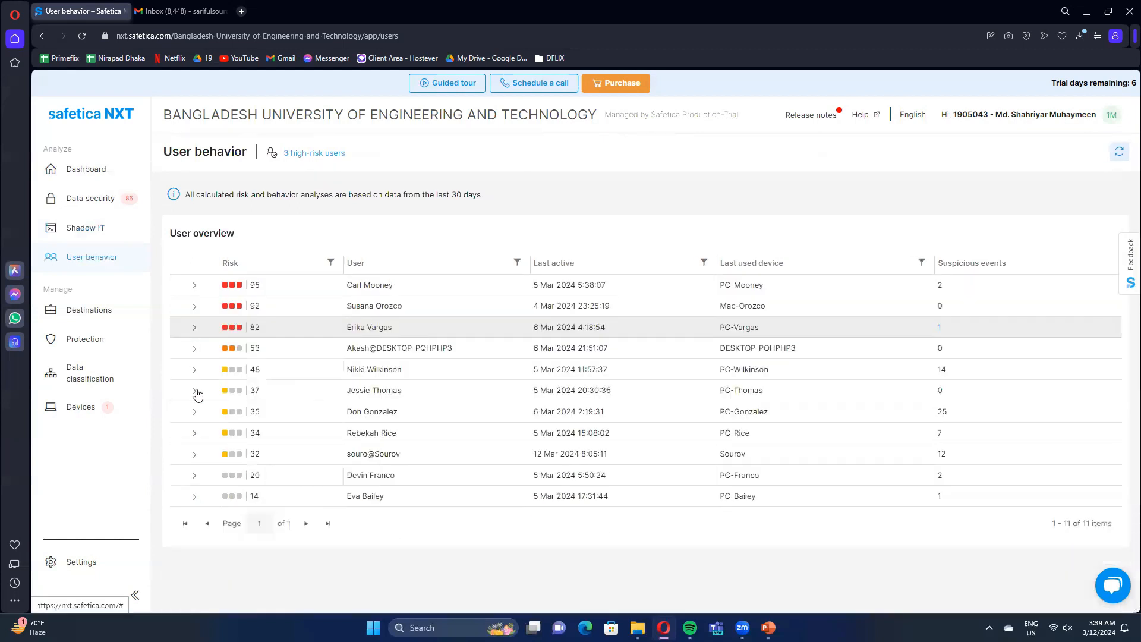
left_click(195, 285)
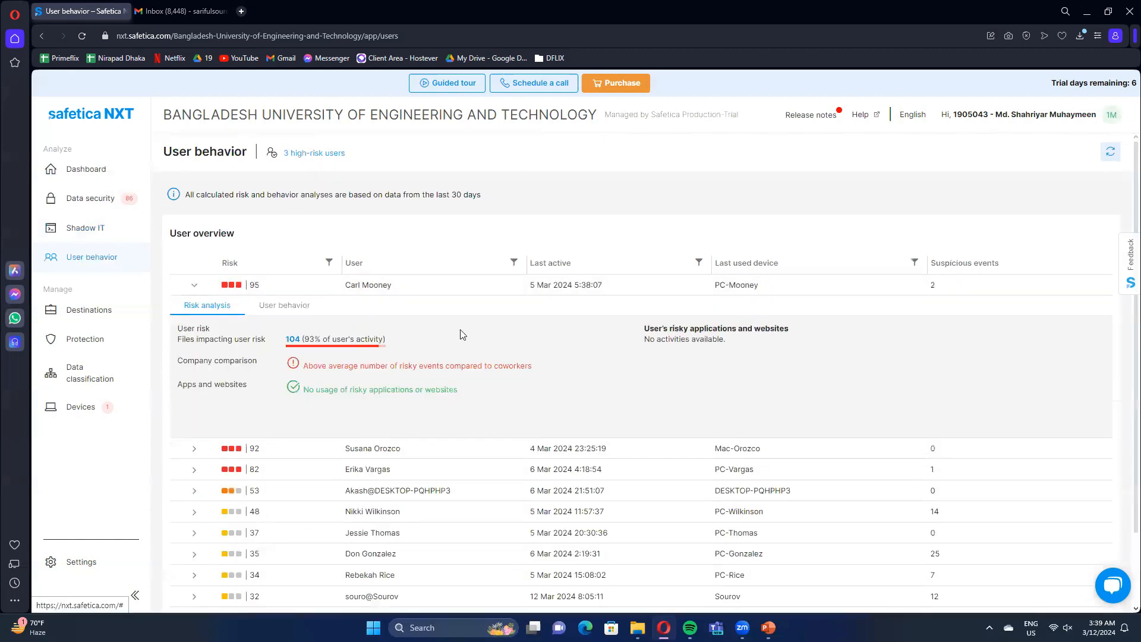
left_click(290, 316)
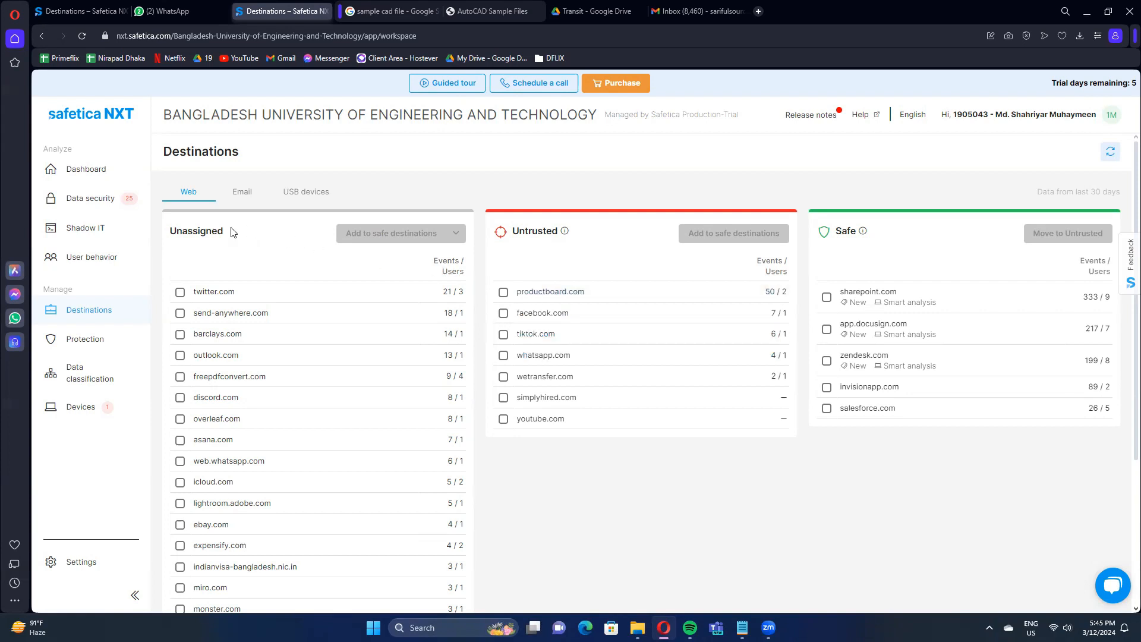
Review the unassigned, untrusted and safe web destinations, and display the email destinations.
scroll(234, 262, "down", 4)
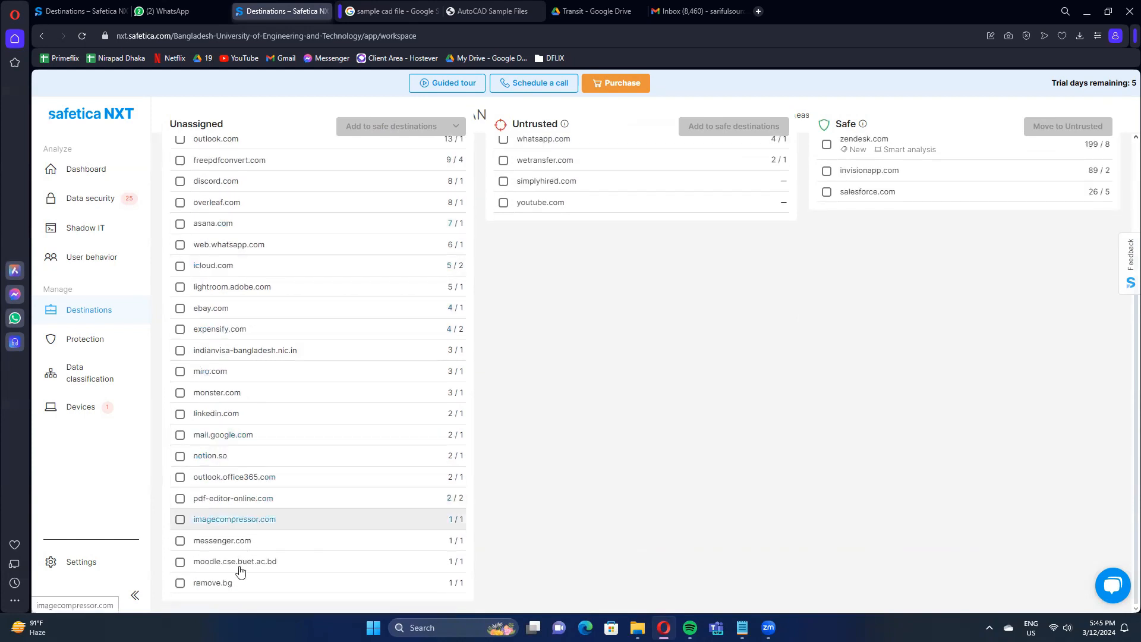
scroll(240, 571, "up", 4)
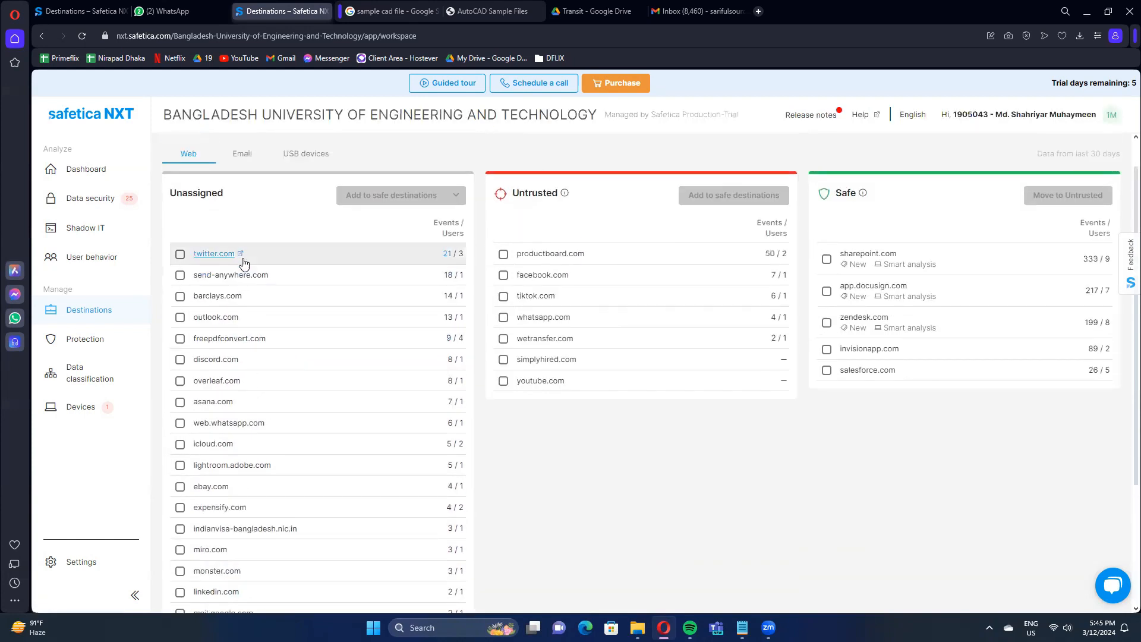
left_click(253, 195)
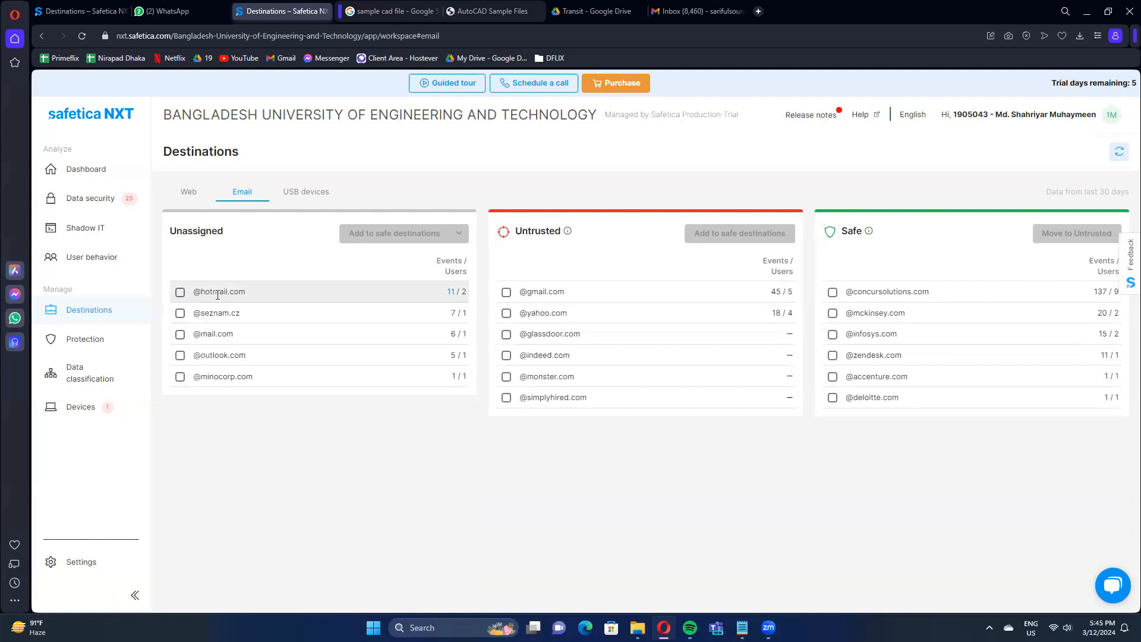
left_click(180, 293)
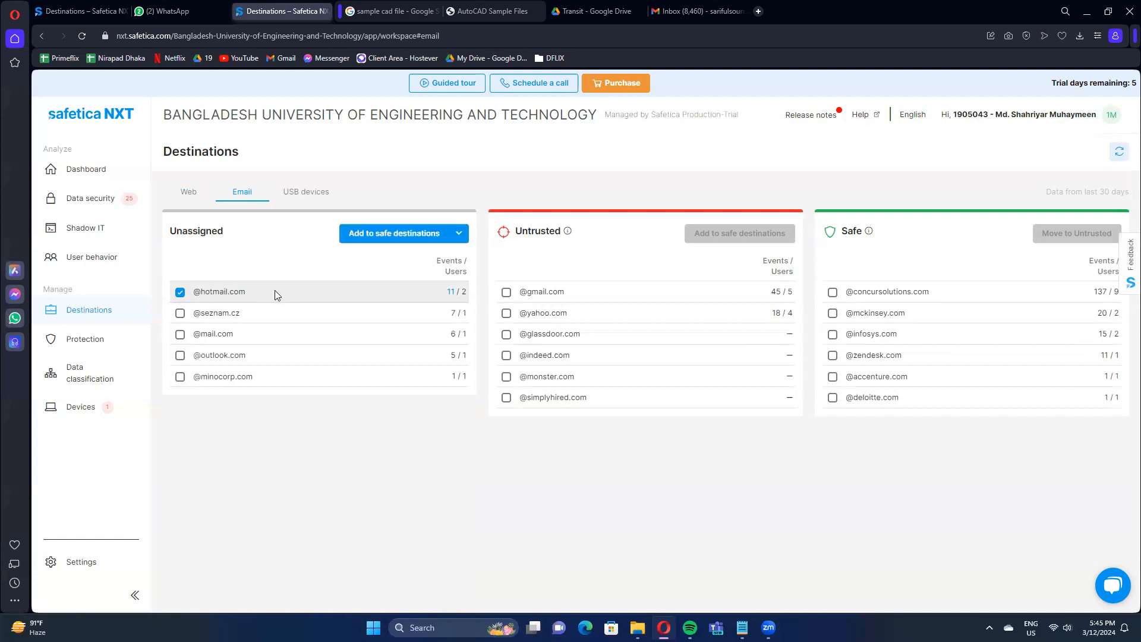
left_click(458, 234)
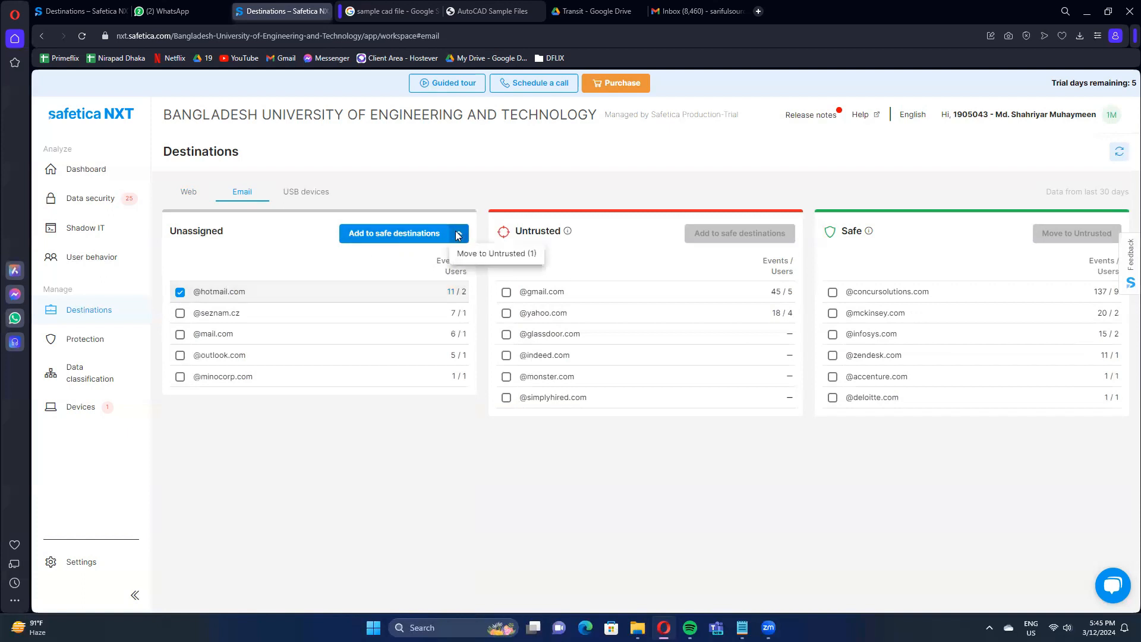
left_click(484, 257)
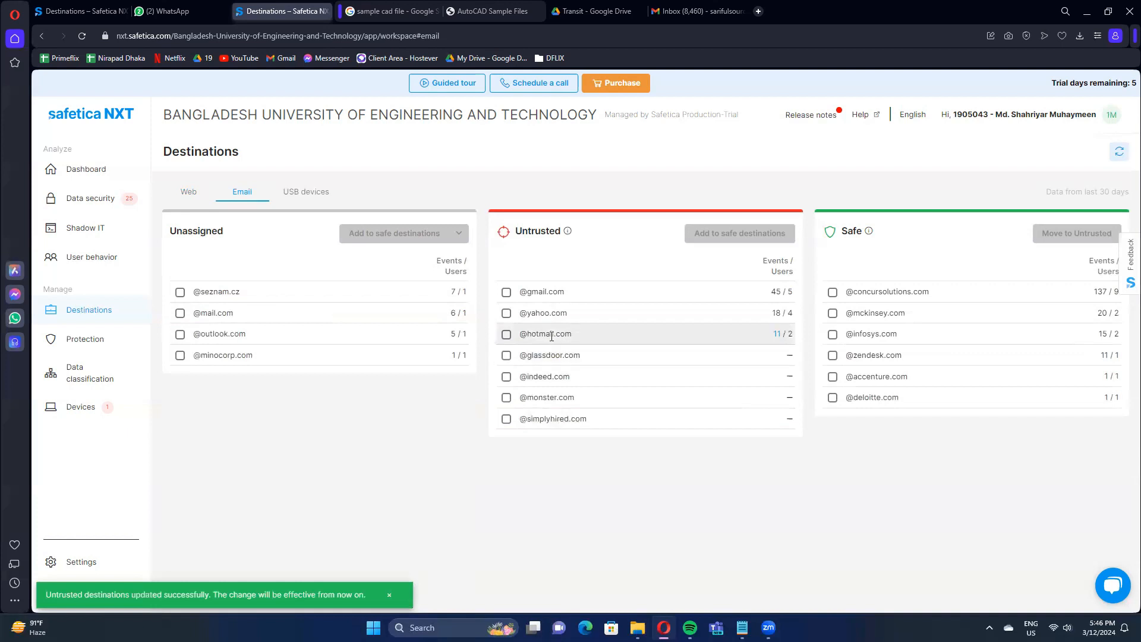
Display the USB device destinations and review the unassigned, untrusted and safe devices.
left_click(306, 194)
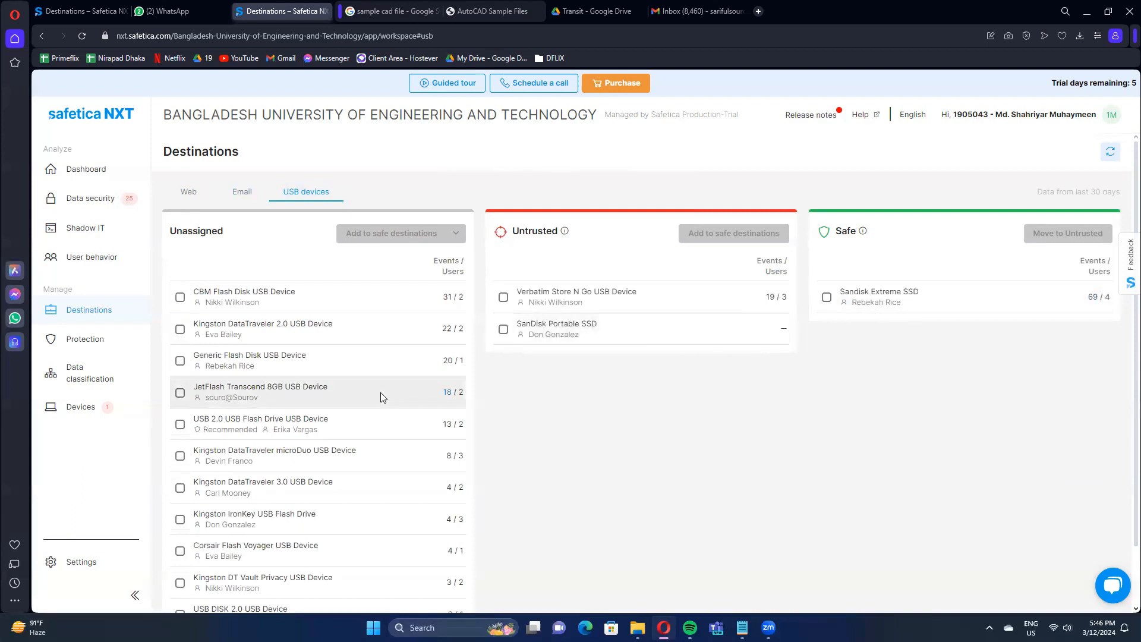
scroll(384, 398, "down", 2)
scroll(779, 425, "up", 2)
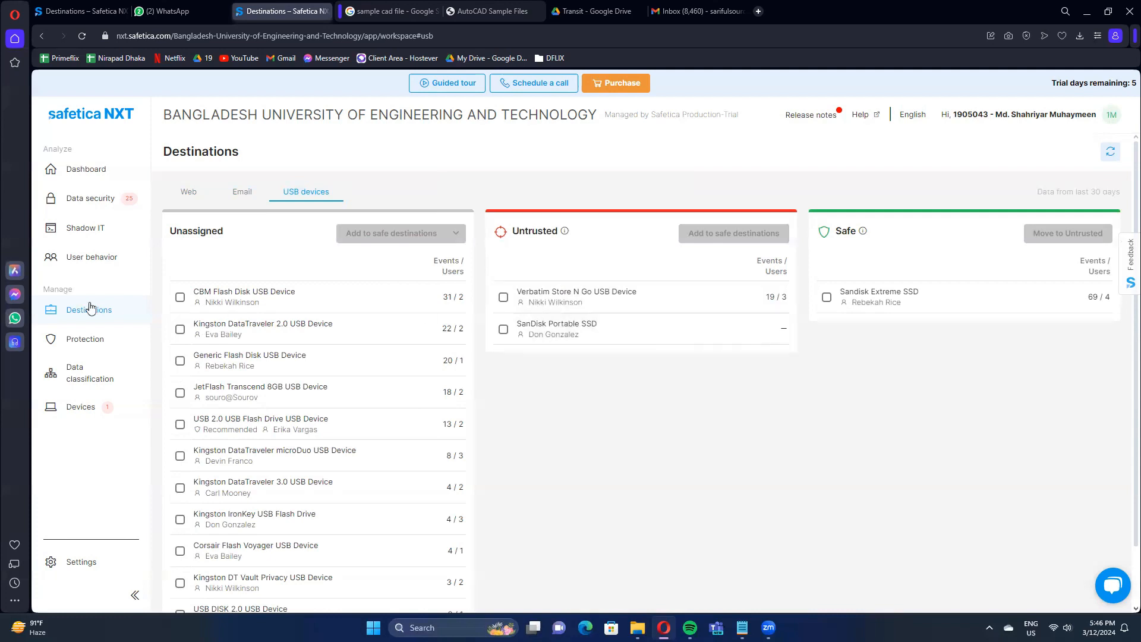
Open the Protection policy overview and examine the policies with their priority, risk and action.
left_click(88, 343)
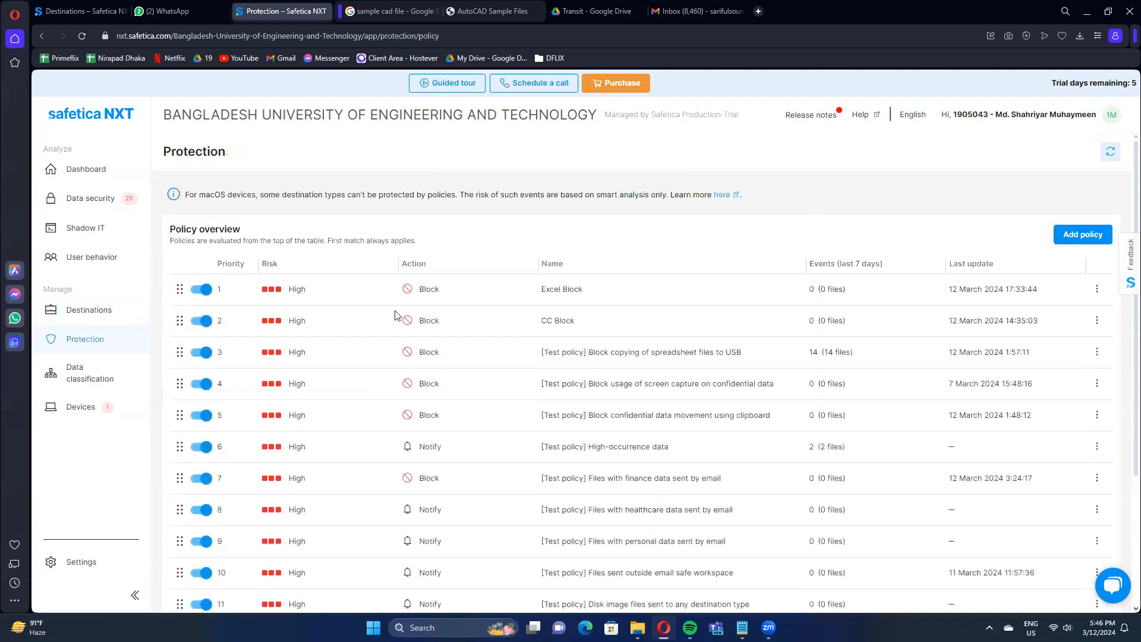
scroll(597, 353, "down", 3)
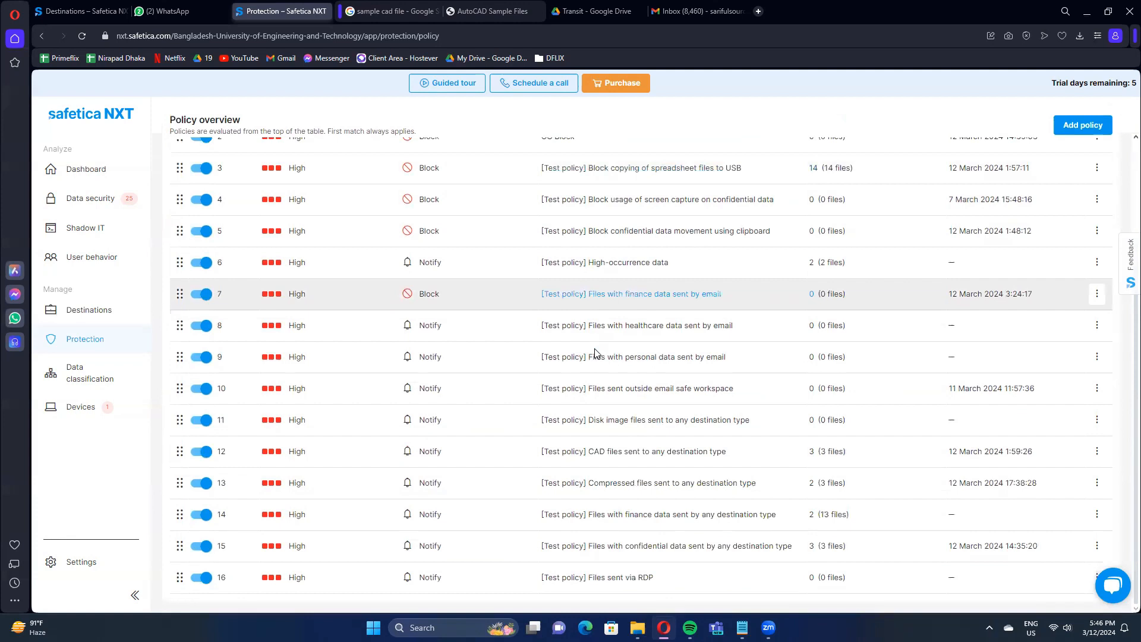
scroll(594, 353, "up", 5)
scroll(593, 350, "down", 5)
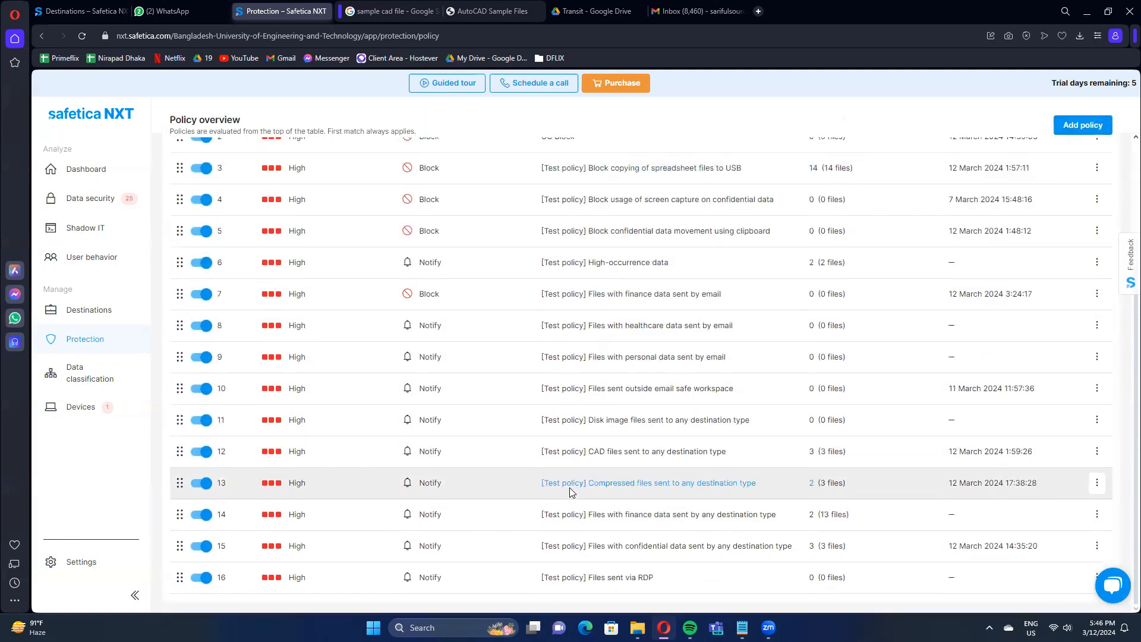
scroll(571, 493, "up", 3)
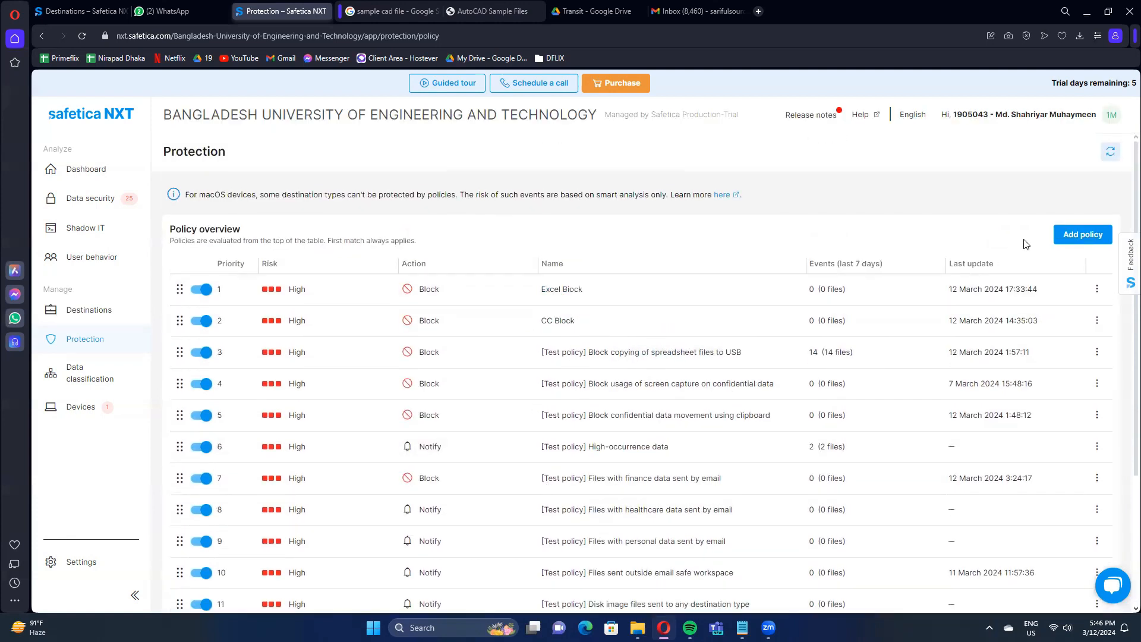
Delete the Excel Block and CC Block policies and look through the remaining policies.
left_click(1097, 289)
left_click(1082, 332)
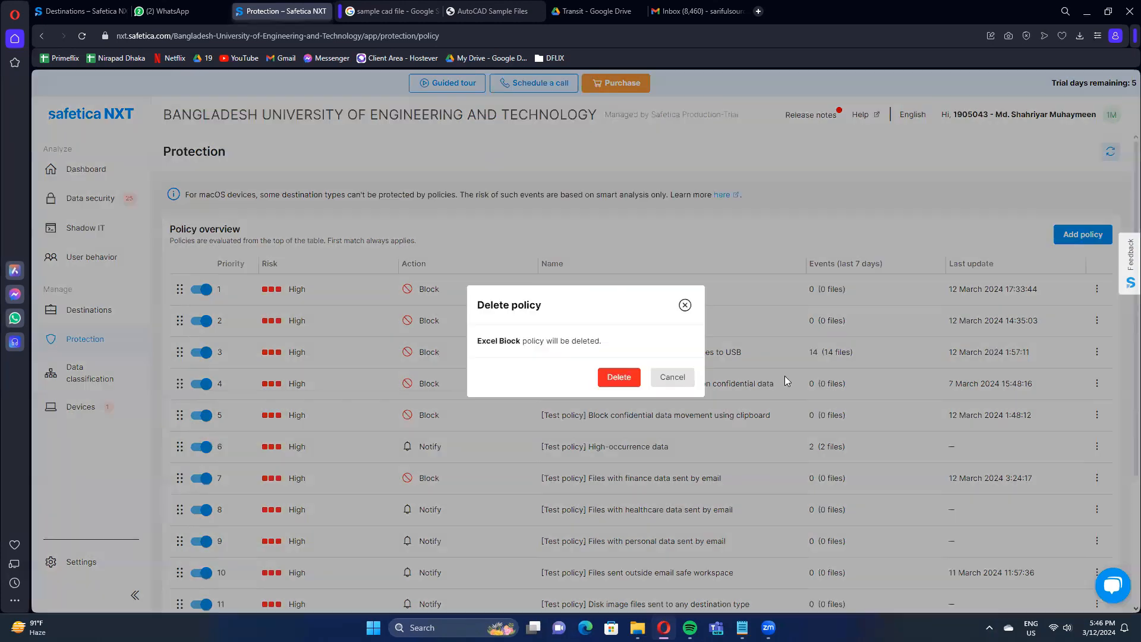
left_click(620, 377)
left_click(1098, 290)
left_click(1082, 331)
left_click(620, 377)
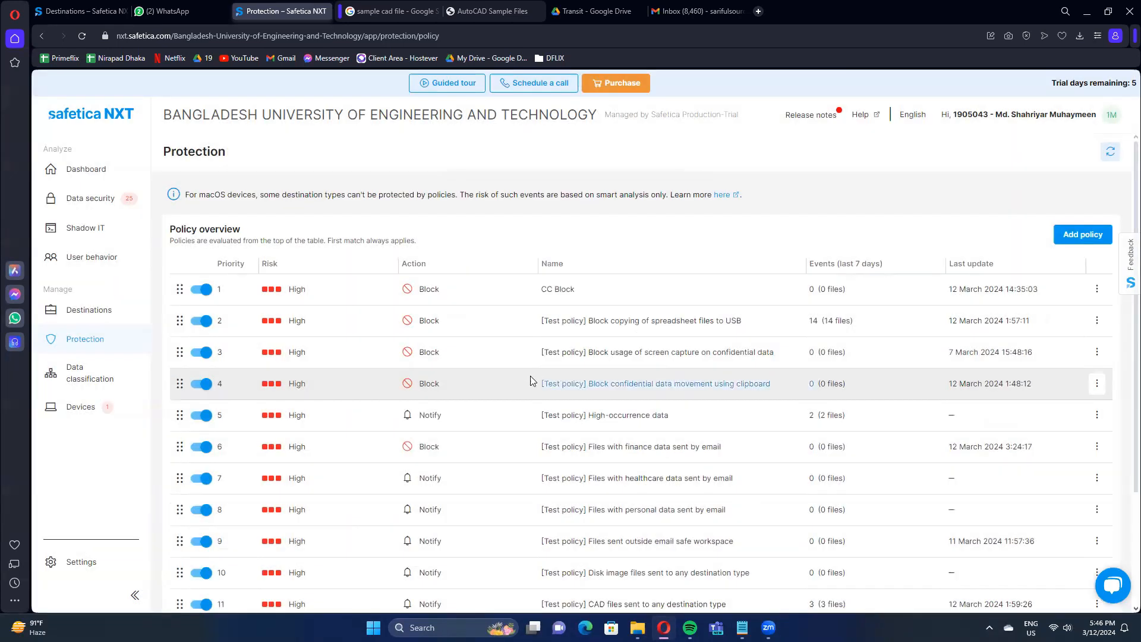
scroll(531, 380, "down", 3)
scroll(531, 381, "up", 3)
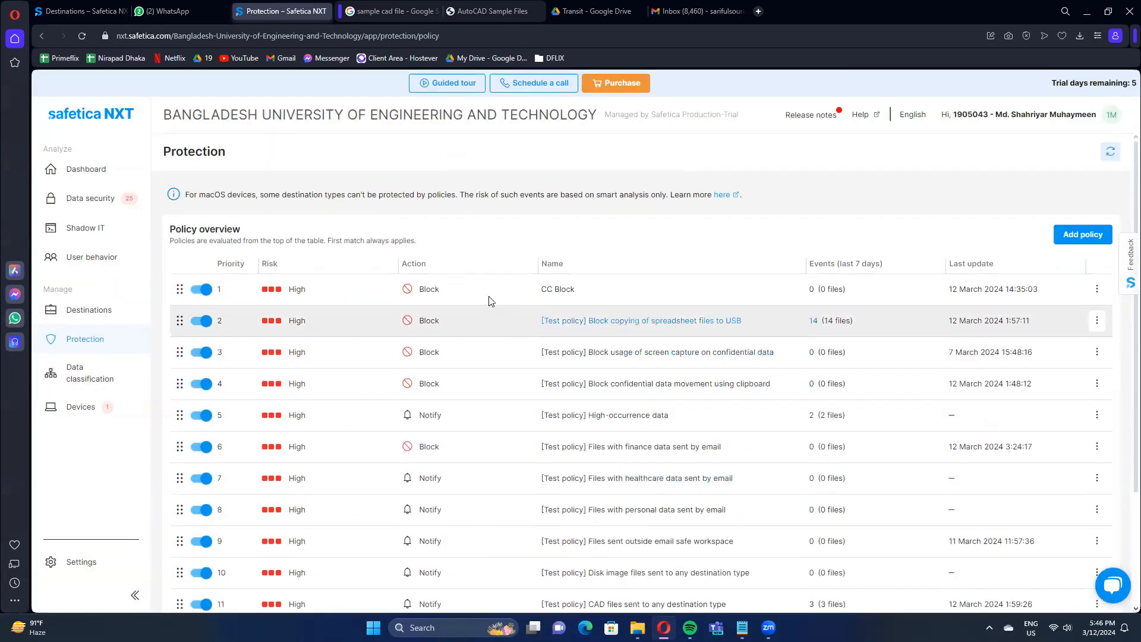
scroll(503, 345, "down", 2)
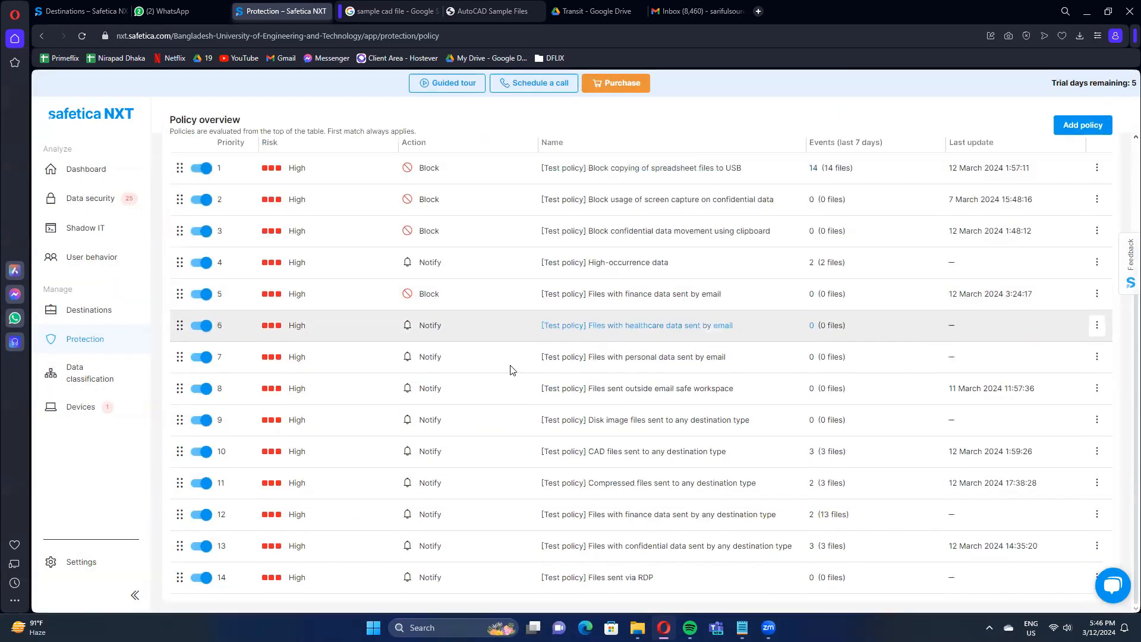
scroll(526, 361, "up", 2)
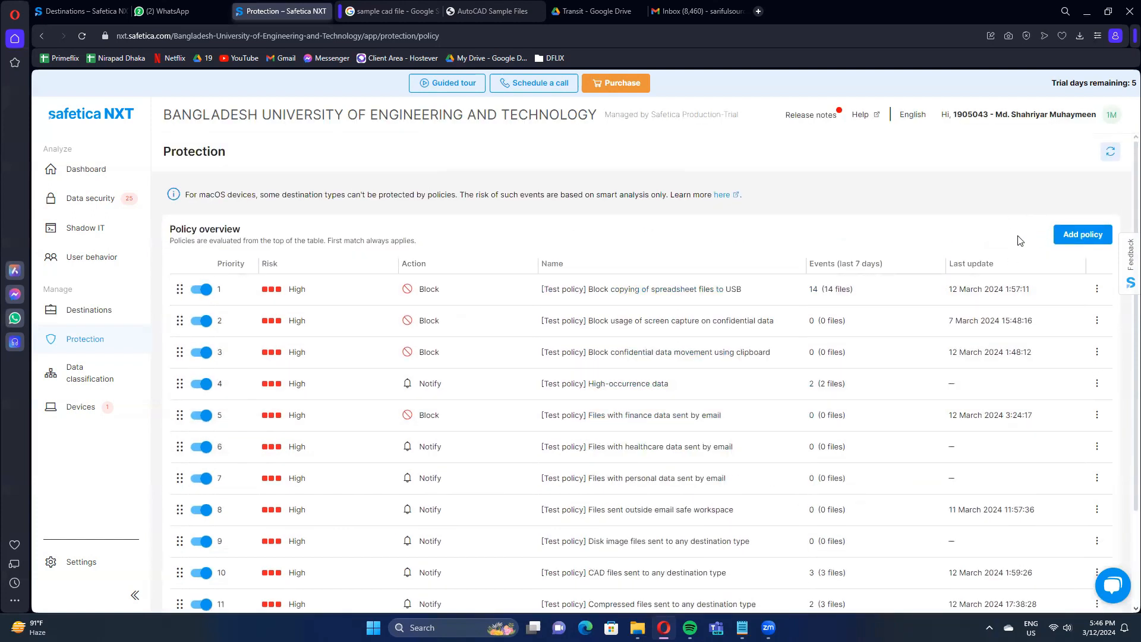
Start a new protection policy named Excel Block and set its action to Block.
left_click(1079, 234)
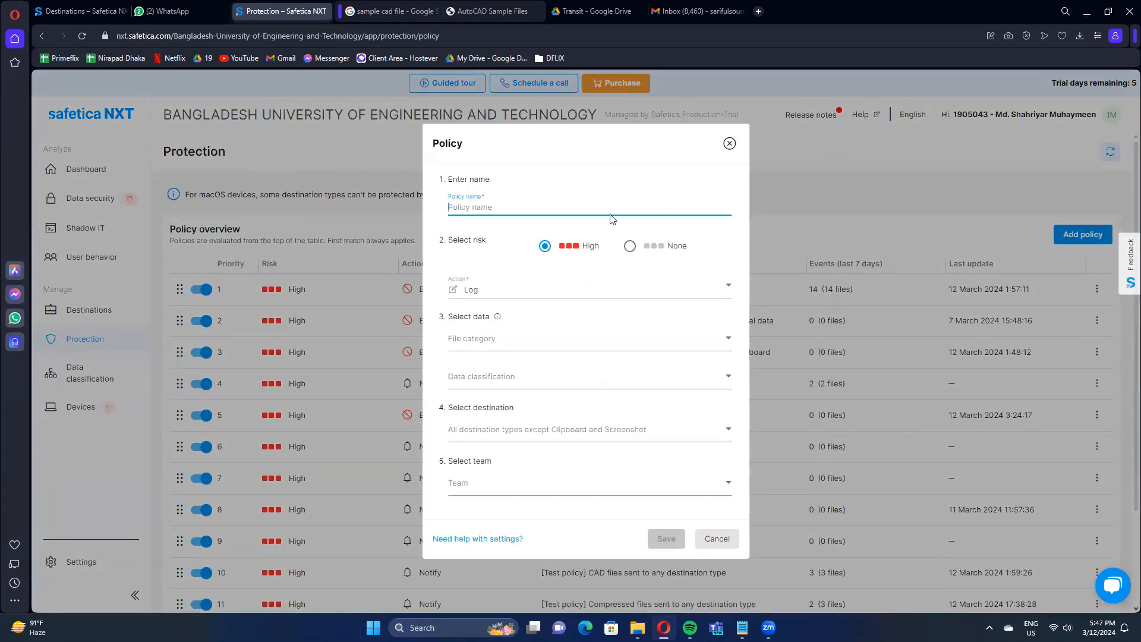
type("Excel Blo")
left_click(553, 289)
left_click(560, 310)
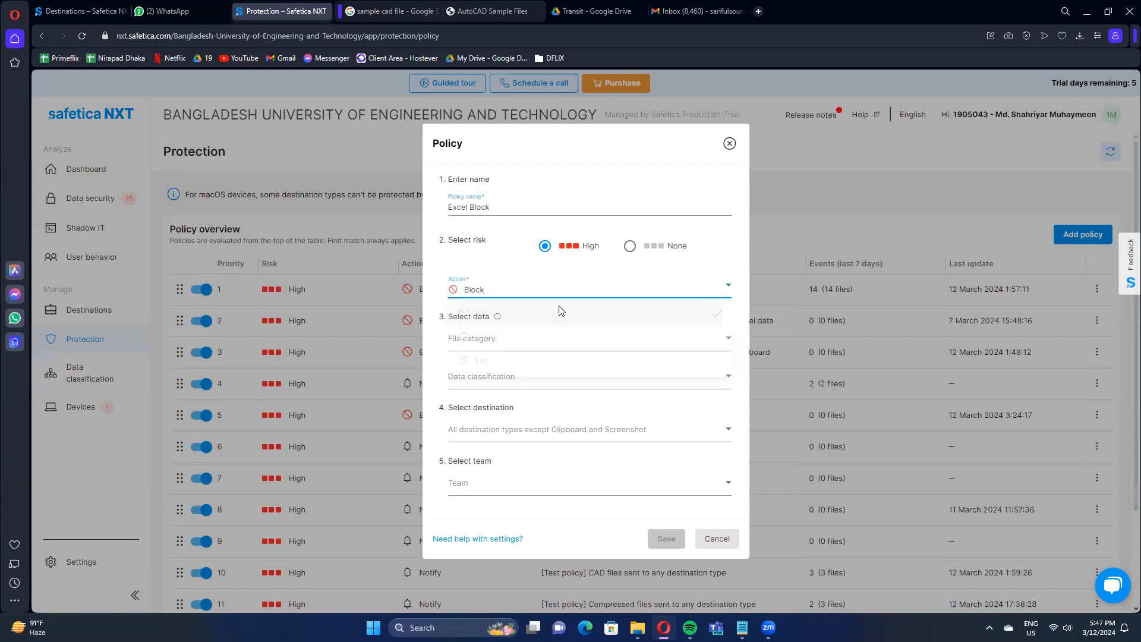
Apply the policy to the Spreadsheets file category and set USB as its destination type.
left_click(555, 343)
left_click(548, 482)
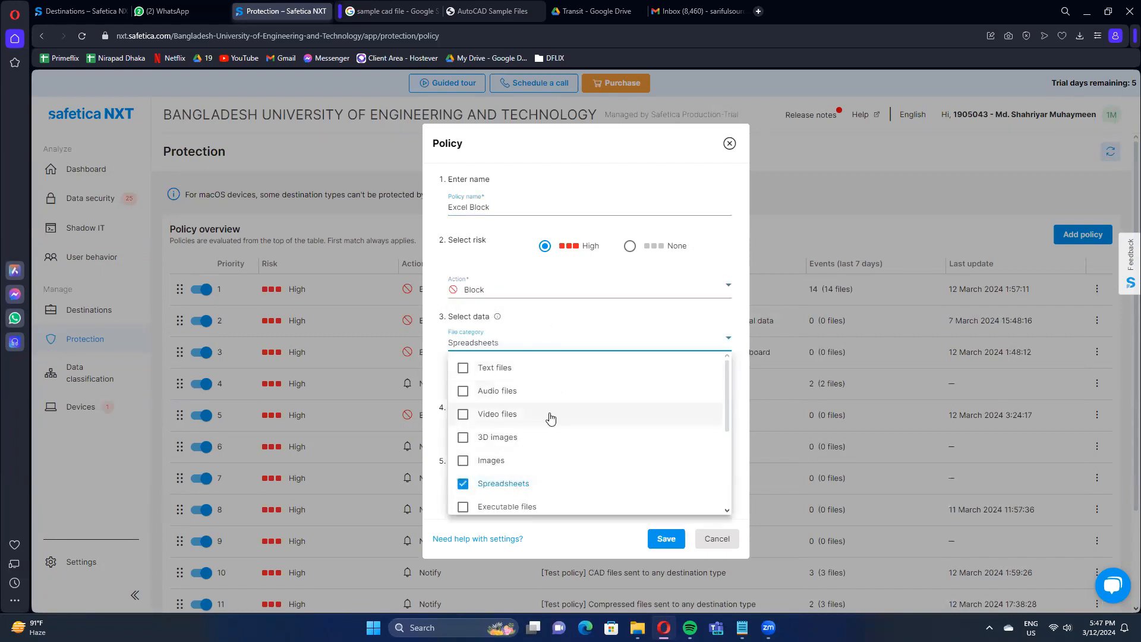
left_click(523, 322)
left_click(515, 426)
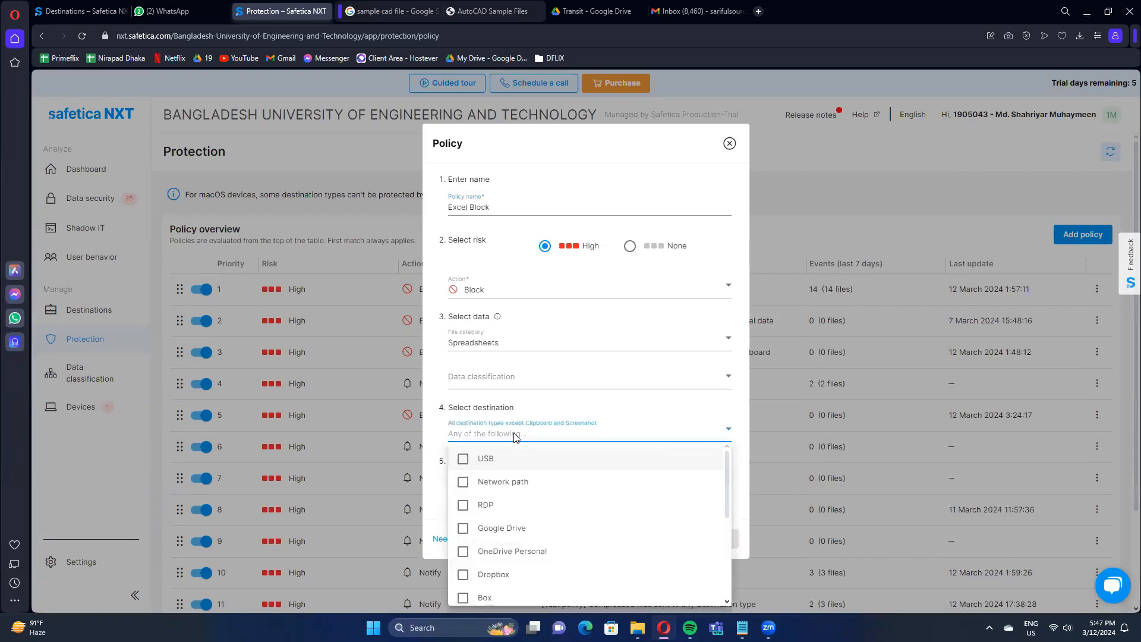
left_click(513, 459)
left_click(442, 421)
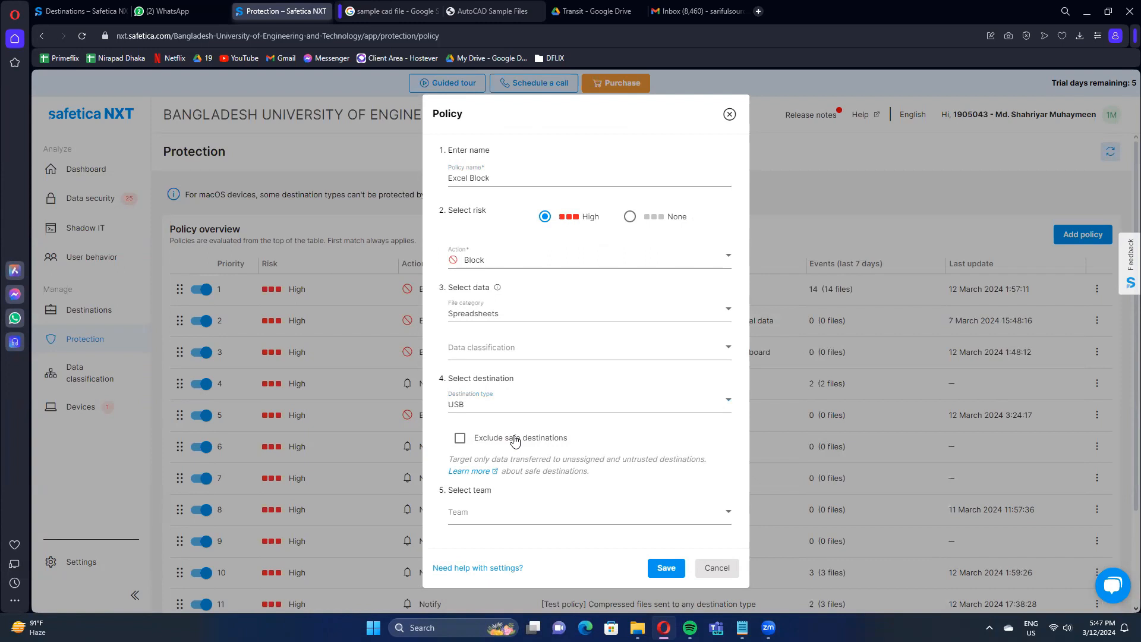
Exclude safe destinations from the policy, assign it to the CSE 406 team and save it.
left_click(515, 440)
left_click(524, 520)
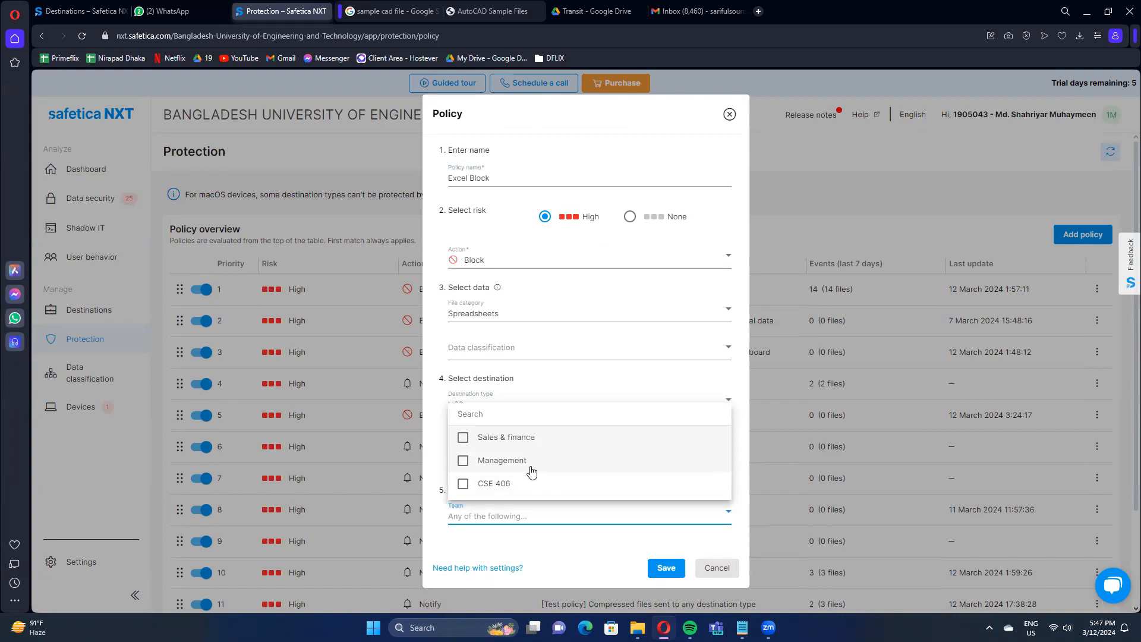
left_click(520, 481)
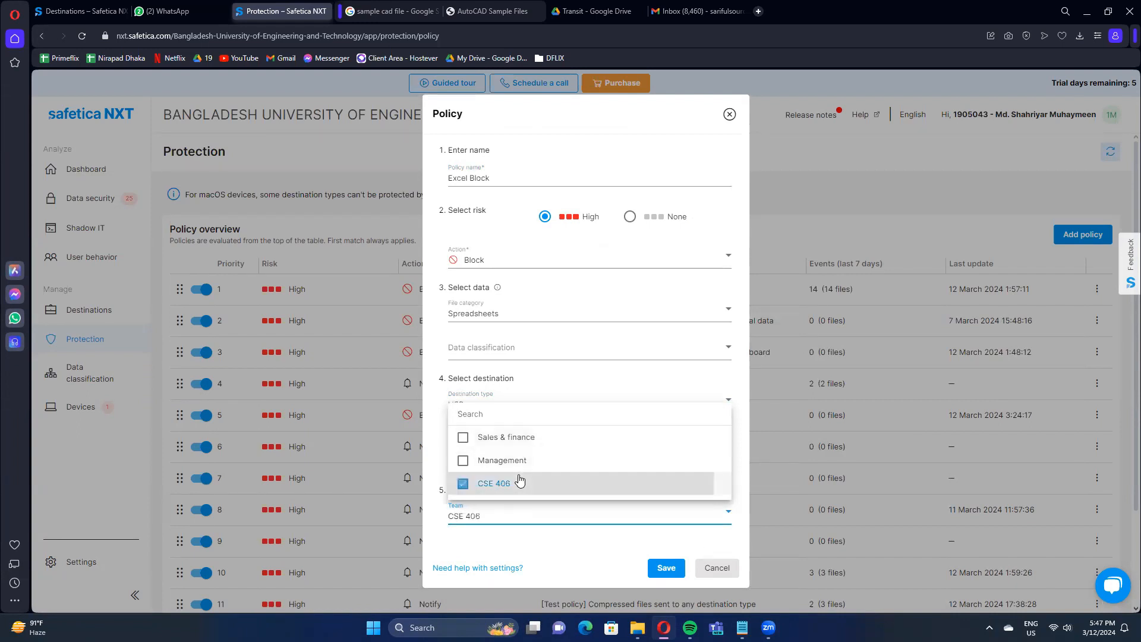
left_click(531, 535)
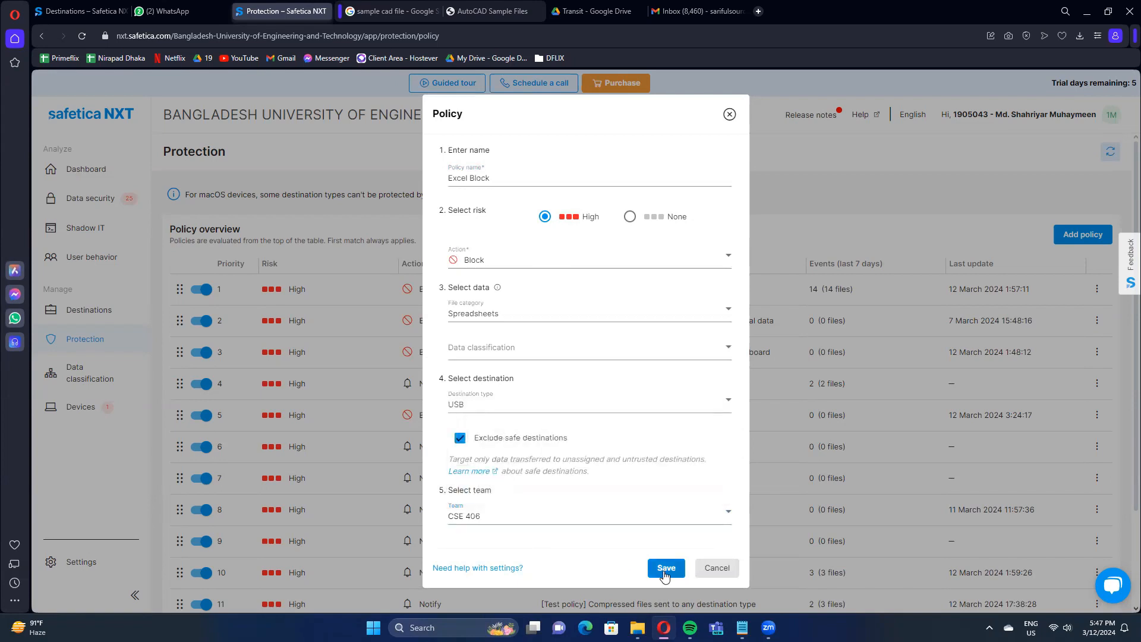
left_click(665, 569)
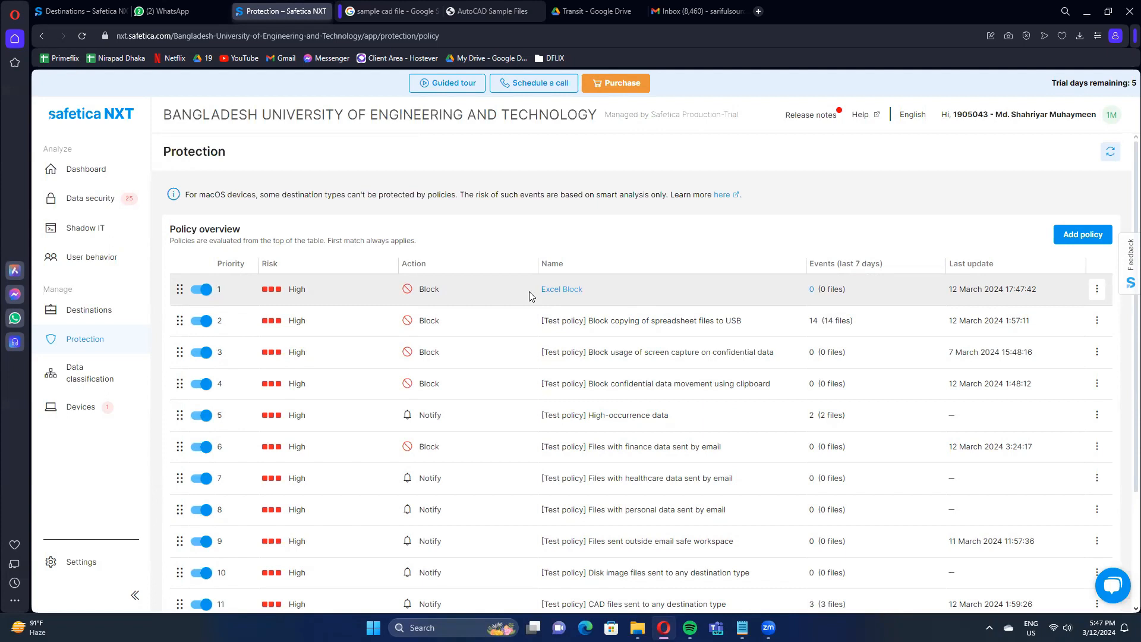
Open the Data classification overview and review the enabled and disabled classifications with their descriptions.
left_click(99, 384)
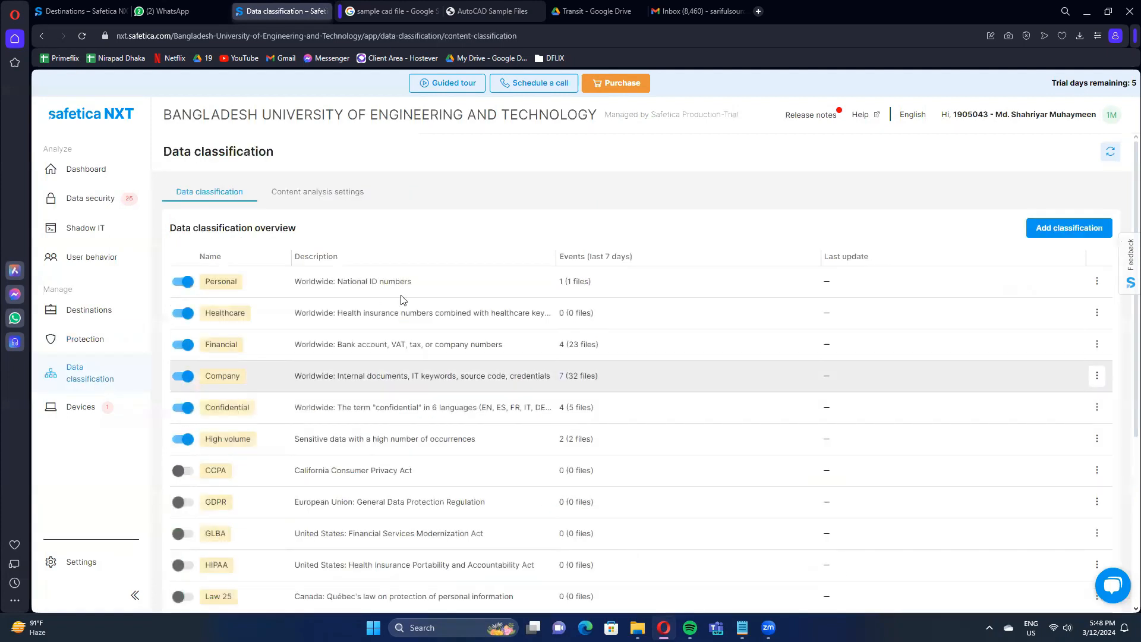
scroll(317, 365, "down", 2)
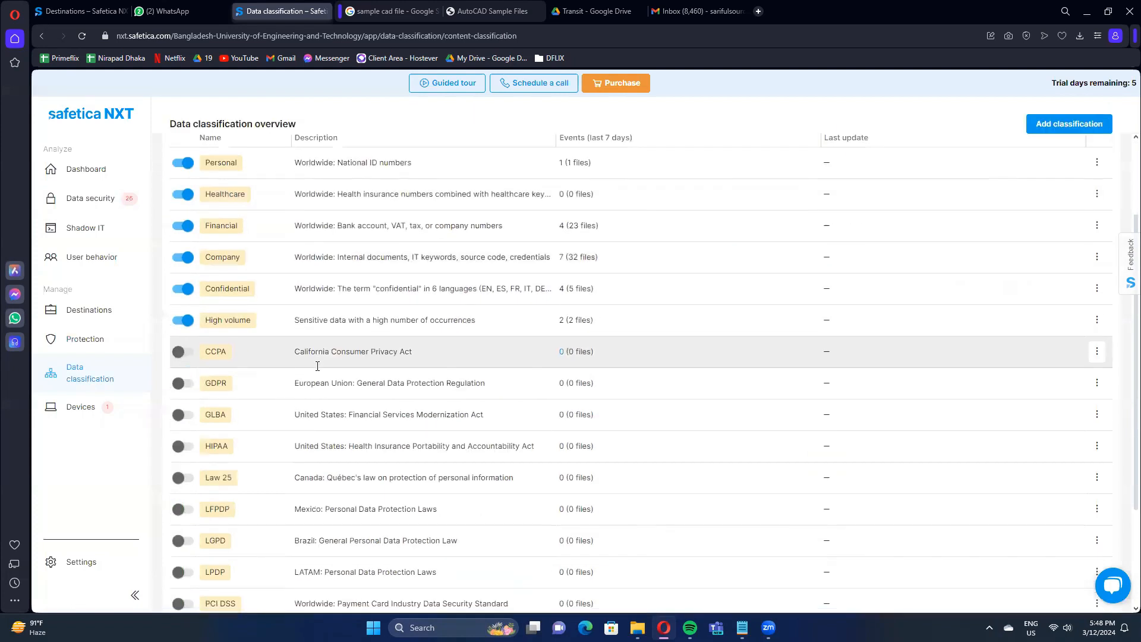
scroll(317, 357, "up", 2)
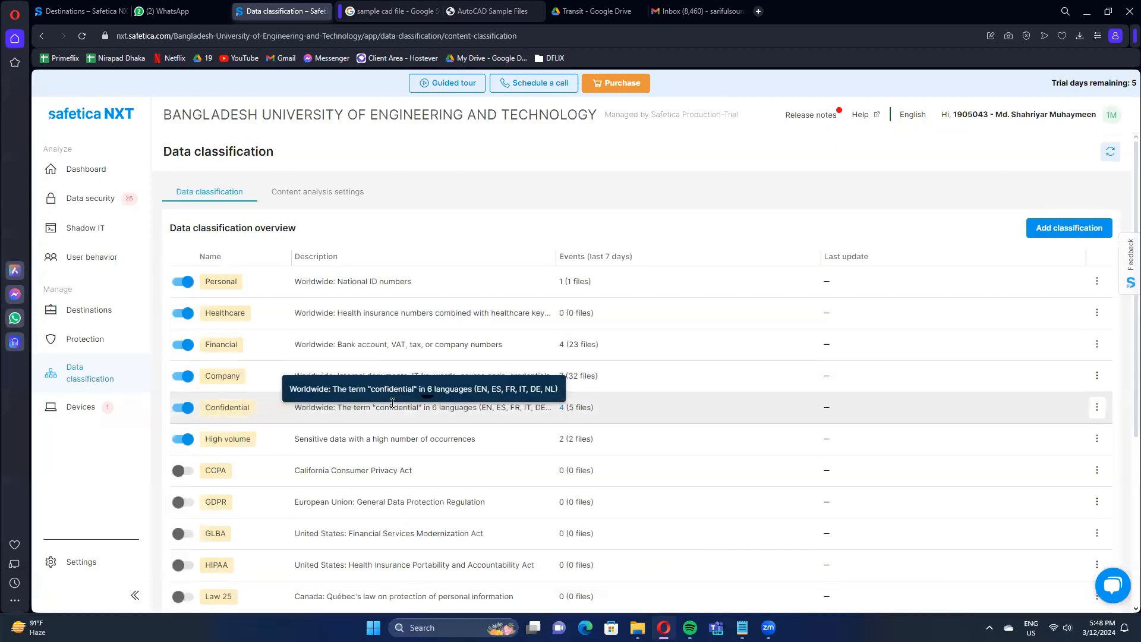
scroll(392, 408, "down", 5)
scroll(392, 408, "up", 6)
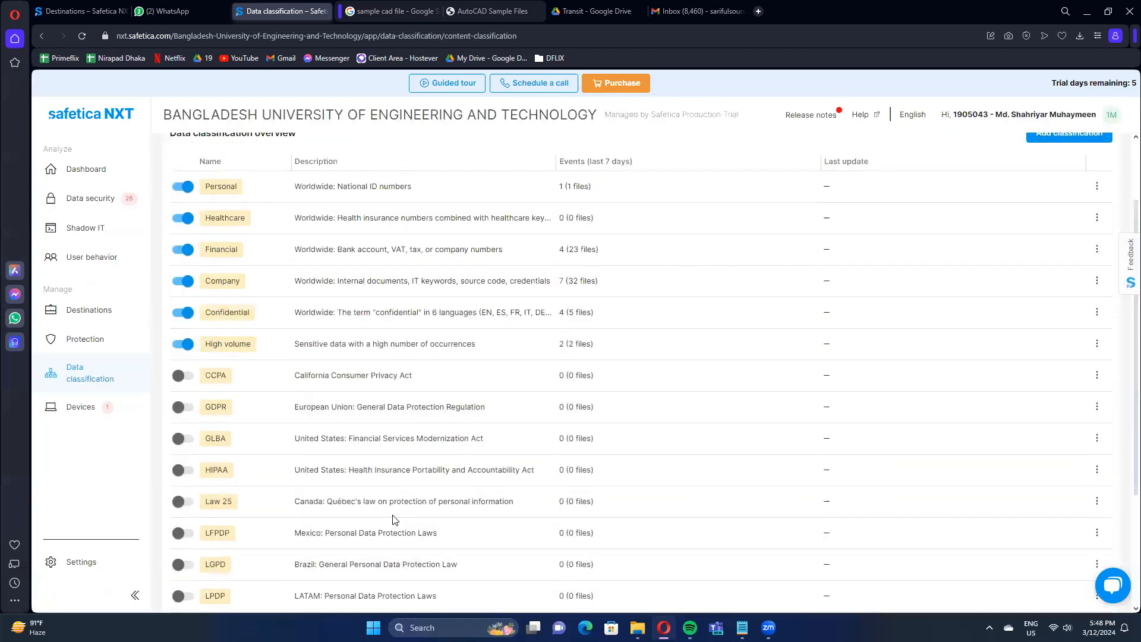
Start a new data classification with a custom rule and browse the predefined algorithms available for it.
left_click(1049, 231)
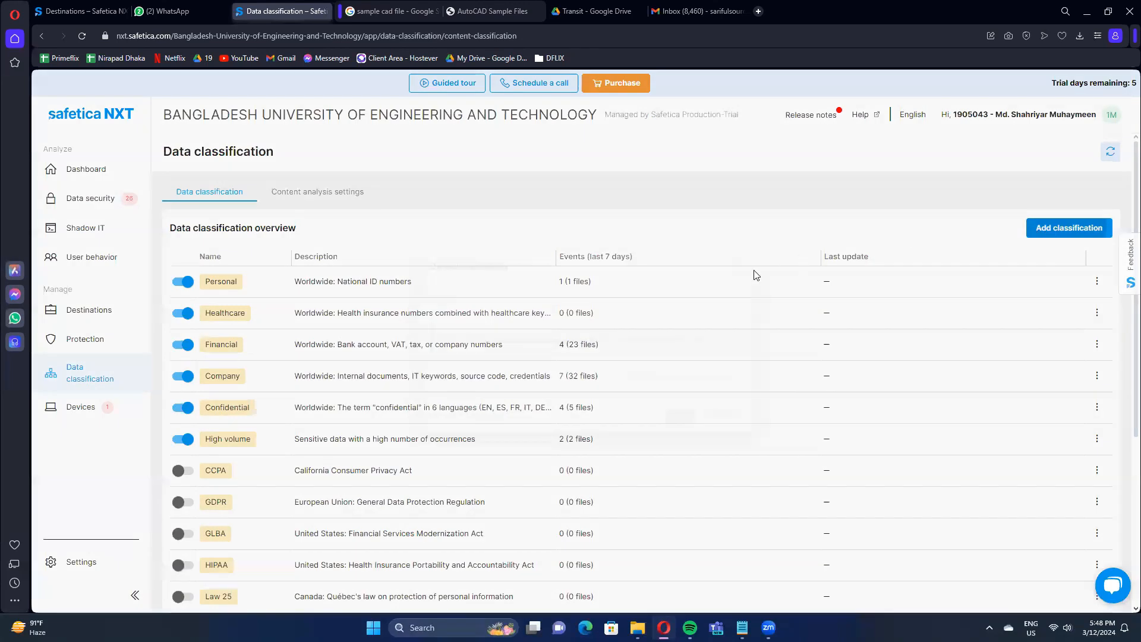
left_click(464, 387)
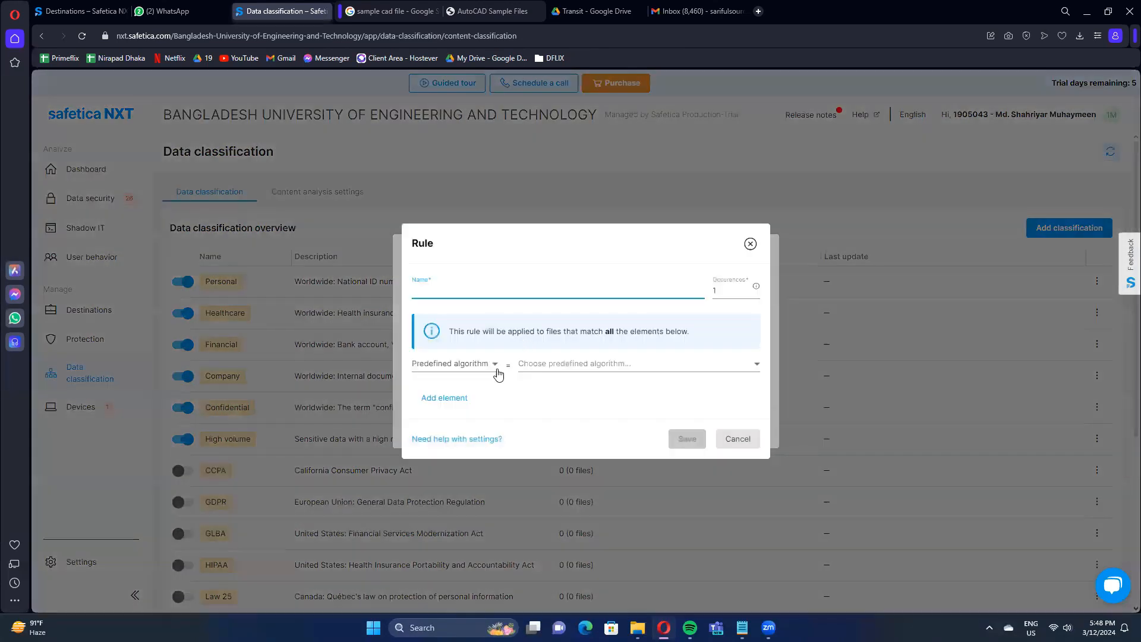
left_click(496, 365)
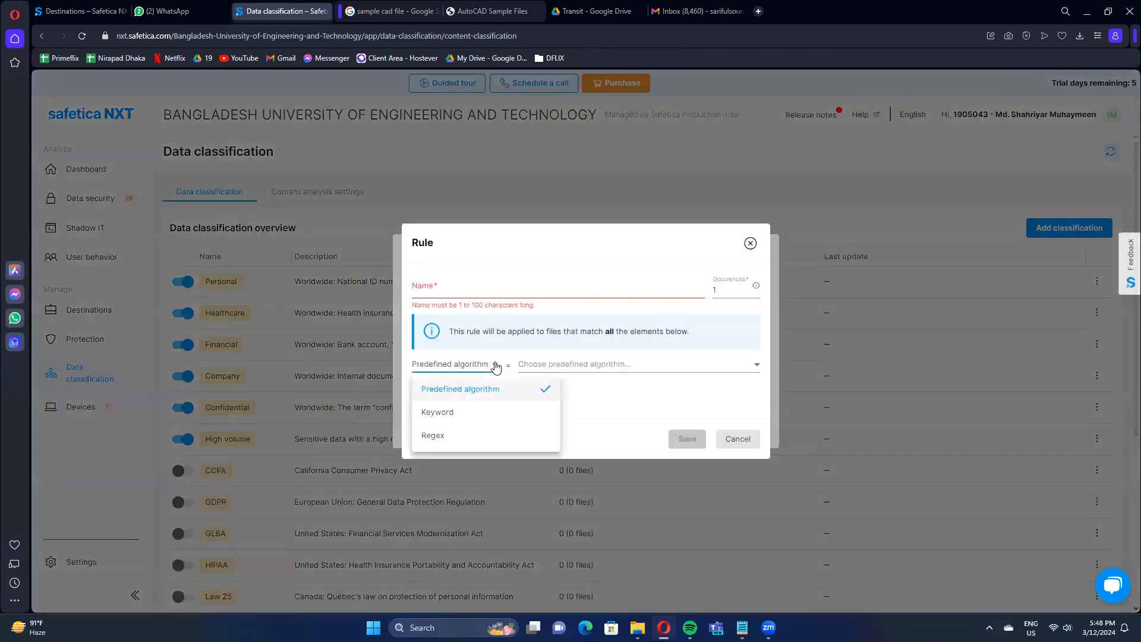
left_click(529, 365)
scroll(586, 466, "down", 2)
scroll(588, 470, "down", 4)
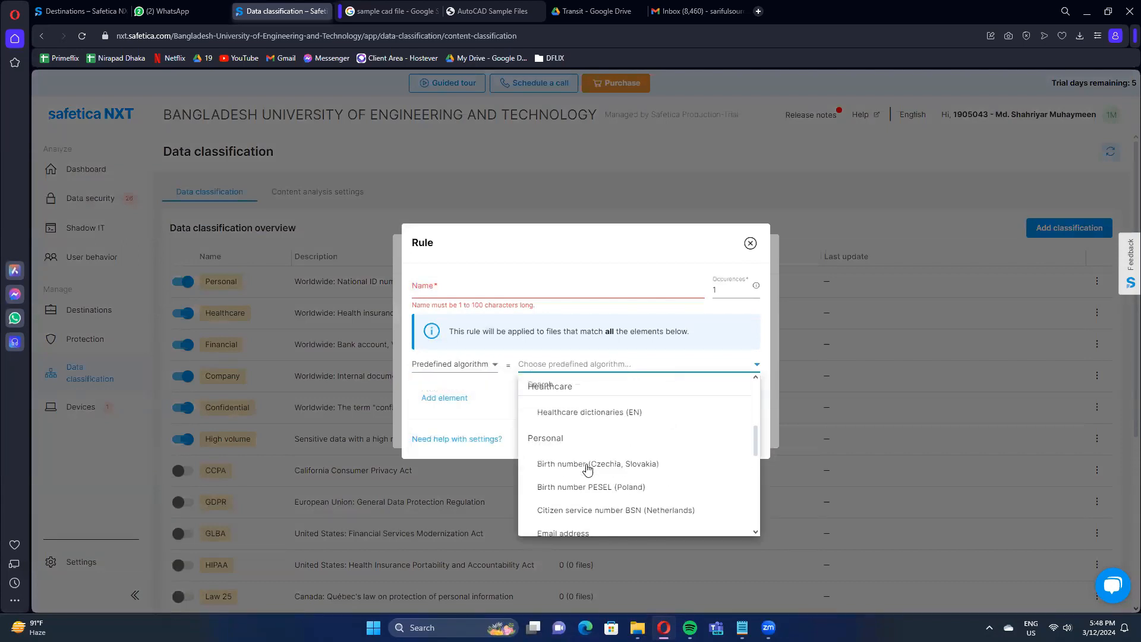
Set the rule's element type to Keyword and name the rule Financial.
left_click(466, 373)
left_click(458, 415)
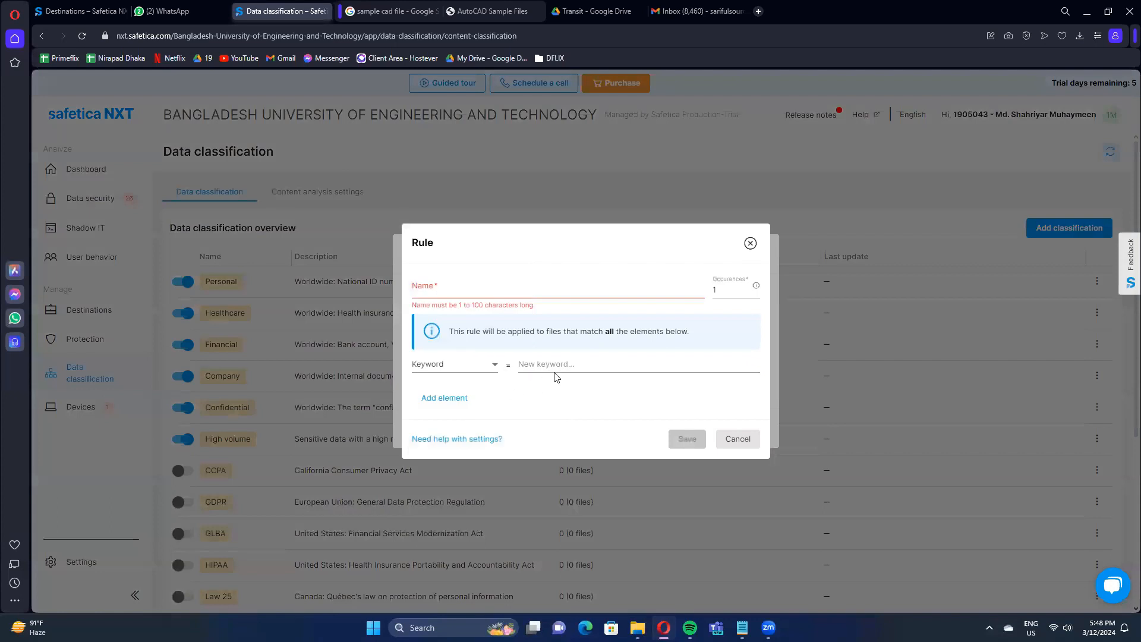
left_click(561, 364)
left_click(504, 294)
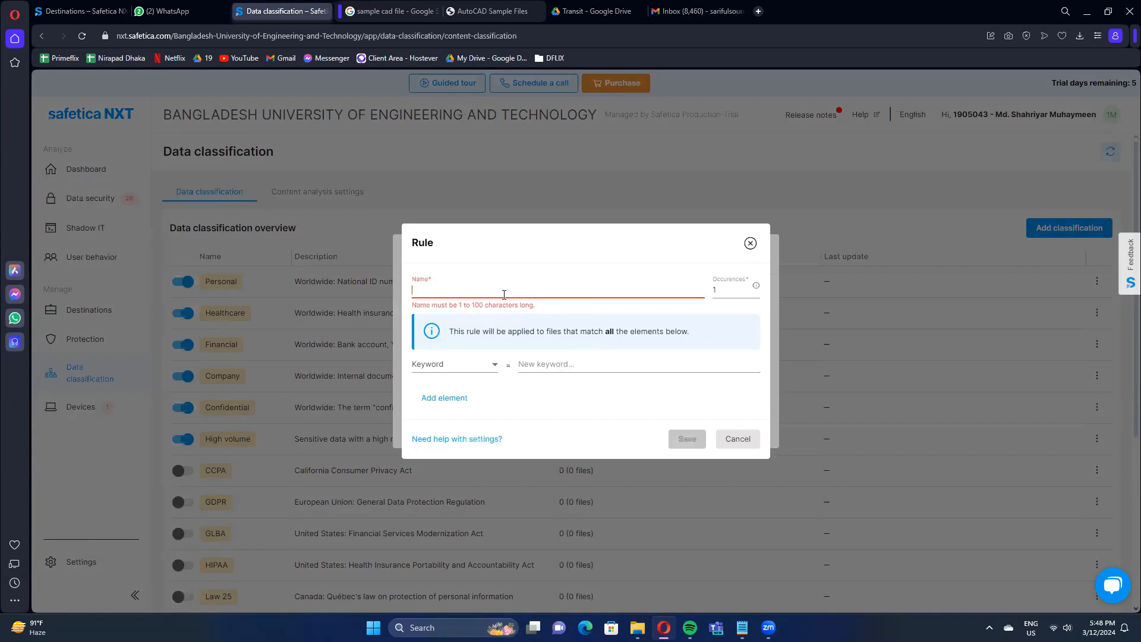
type("Financial")
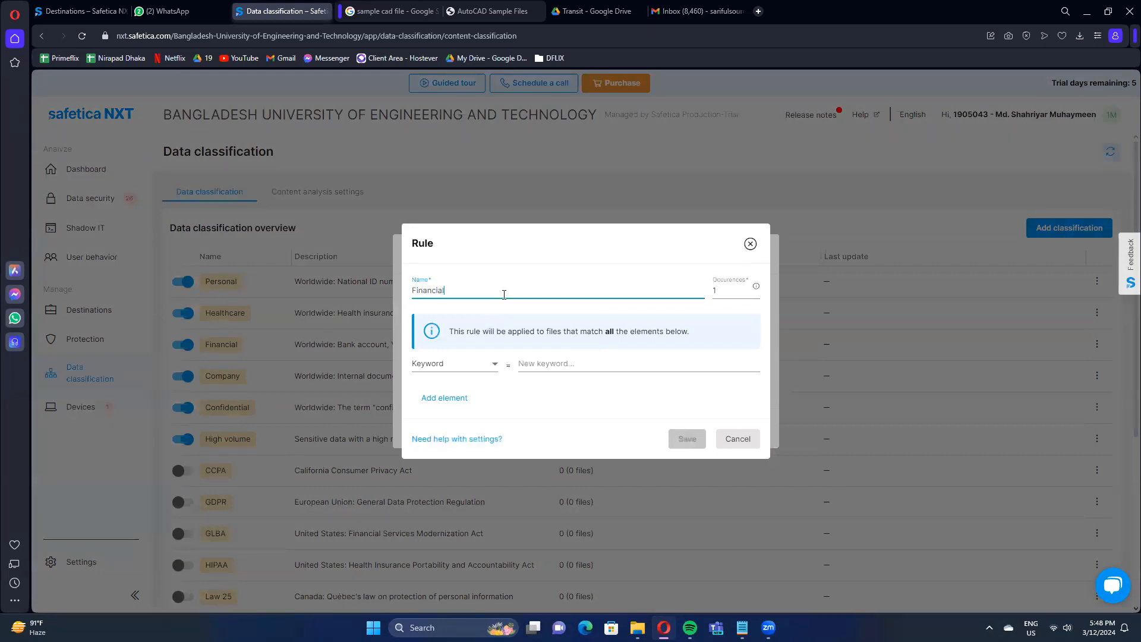
Enter "Tk, Taka, Tk." as the keyword of the Financial rule.
left_click(542, 363)
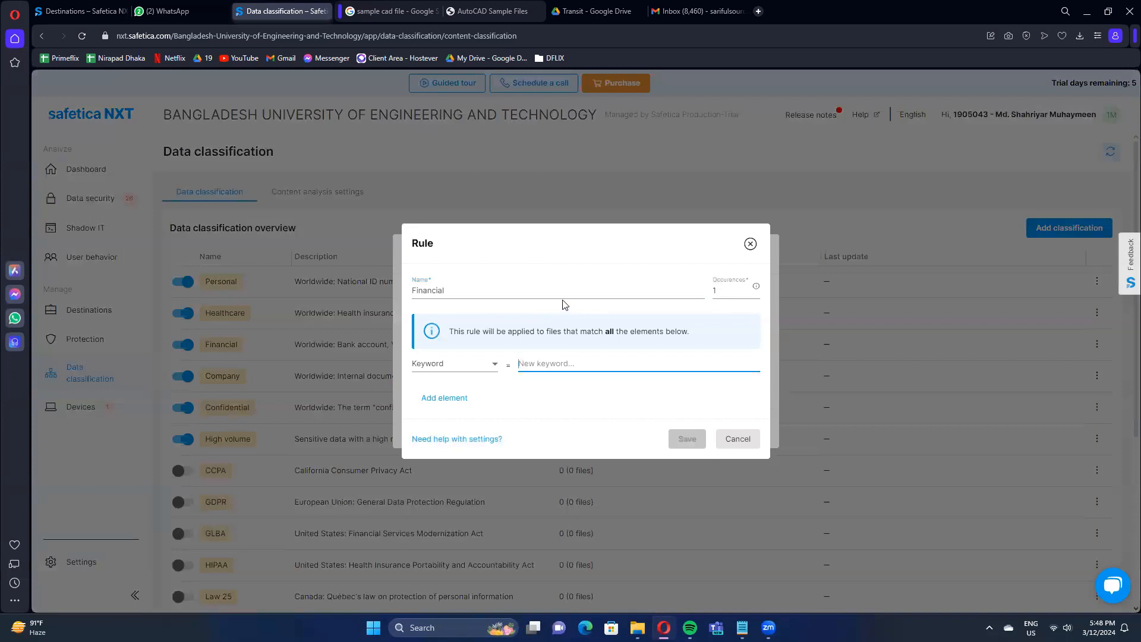
type("Tk, Taka, Tk.")
left_click(592, 382)
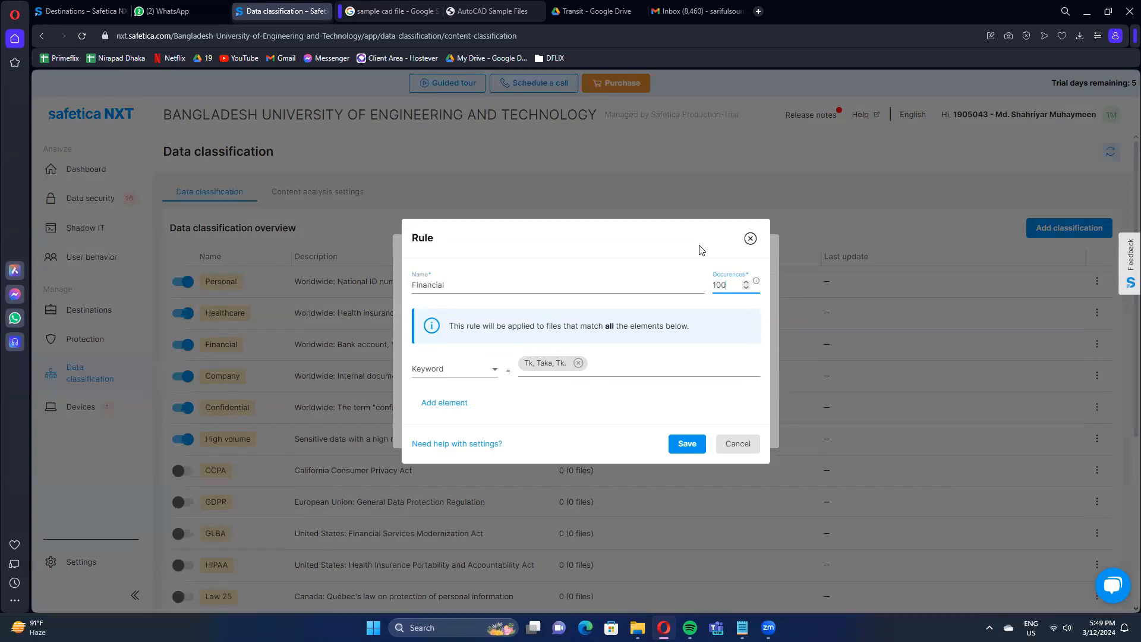
Save the Financial rule and add its data classification with the name Finance 2 and the description example.
left_click(708, 384)
left_click(688, 443)
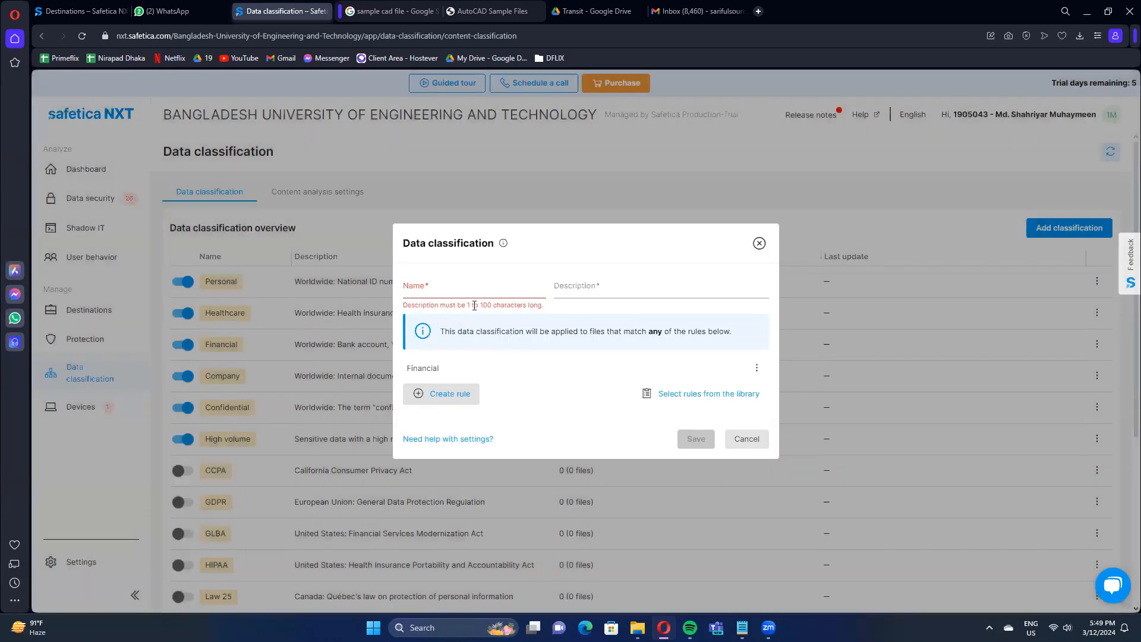
left_click(470, 288)
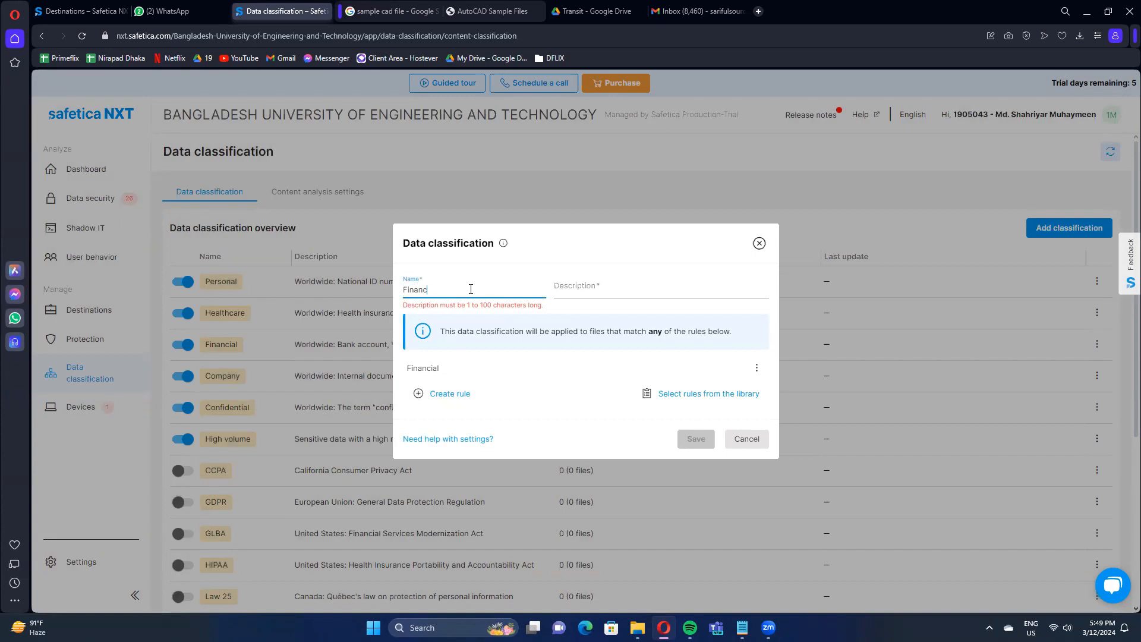
left_click(562, 290)
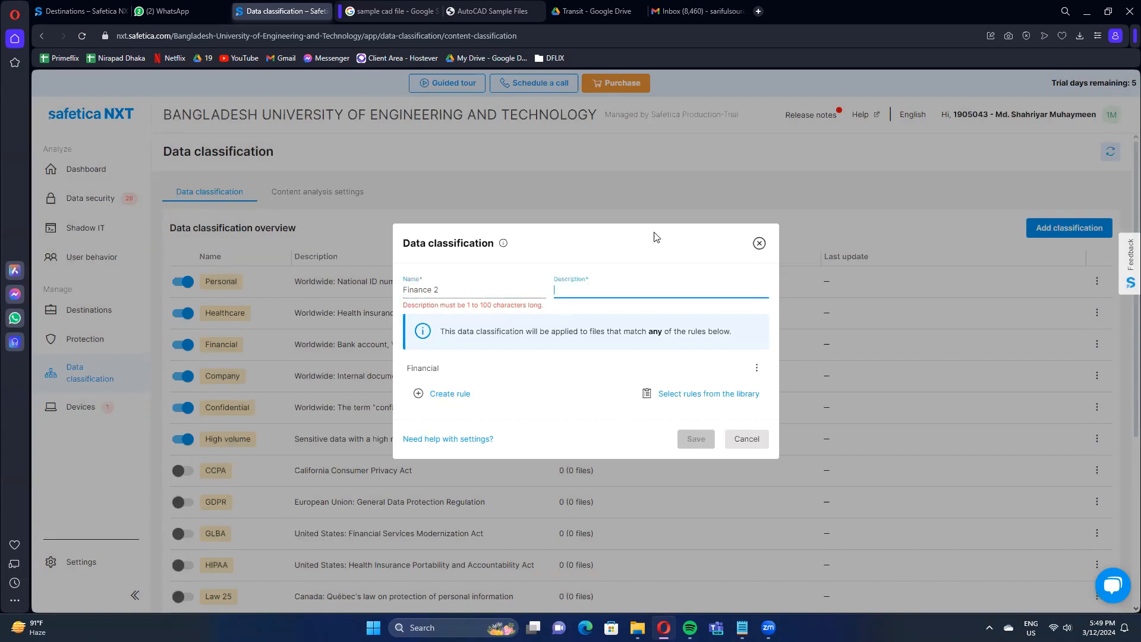
type("e")
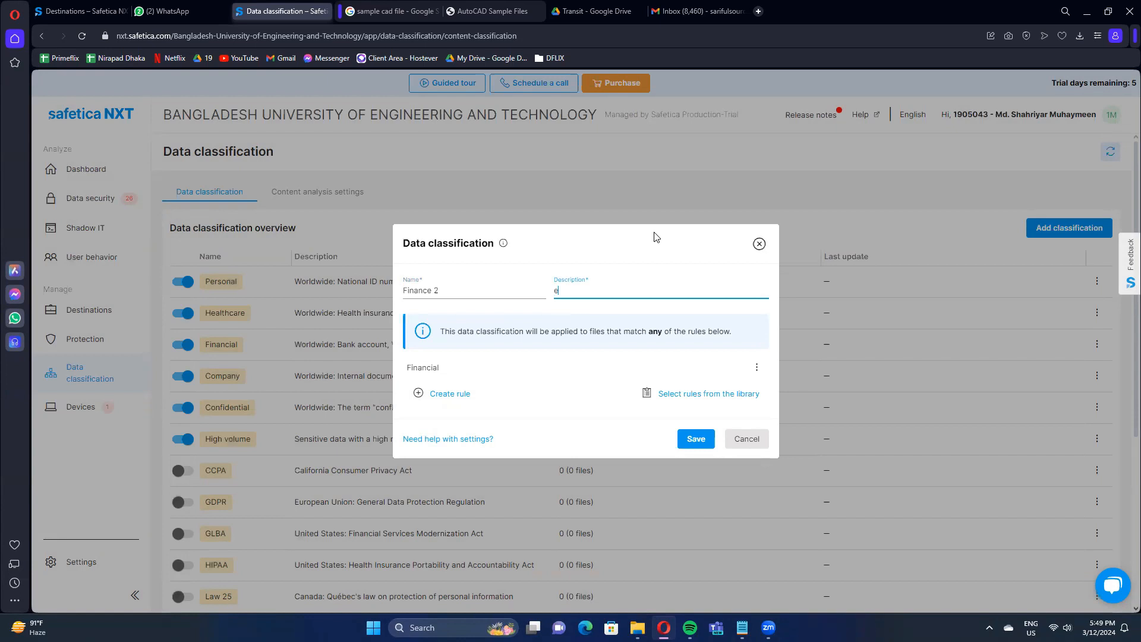
type("xample")
left_click(695, 437)
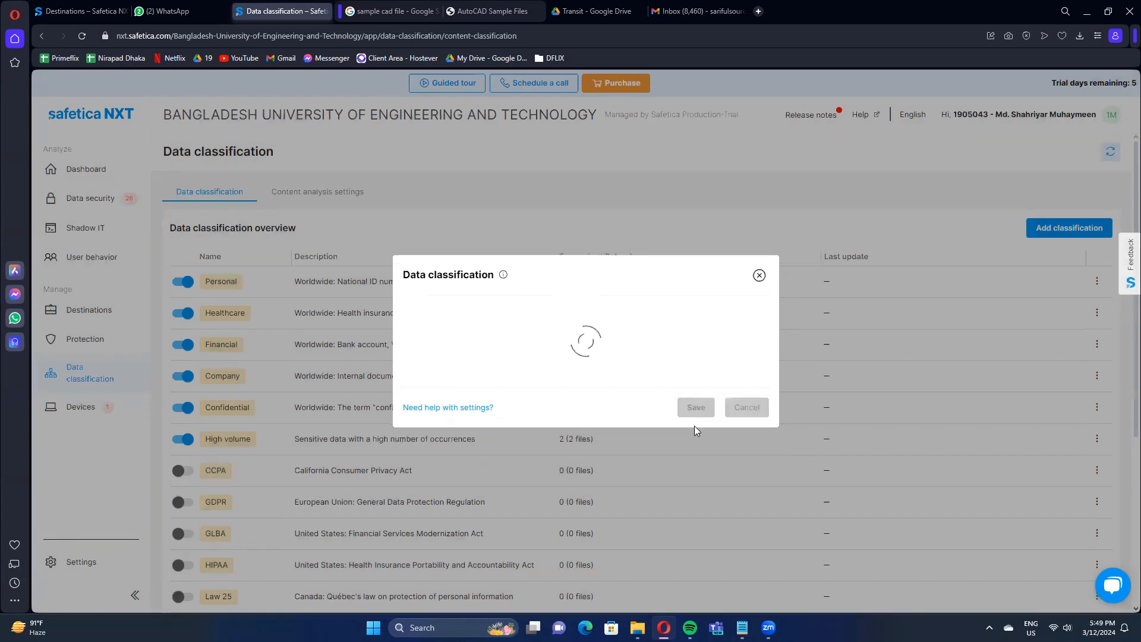
scroll(468, 393, "down", 5)
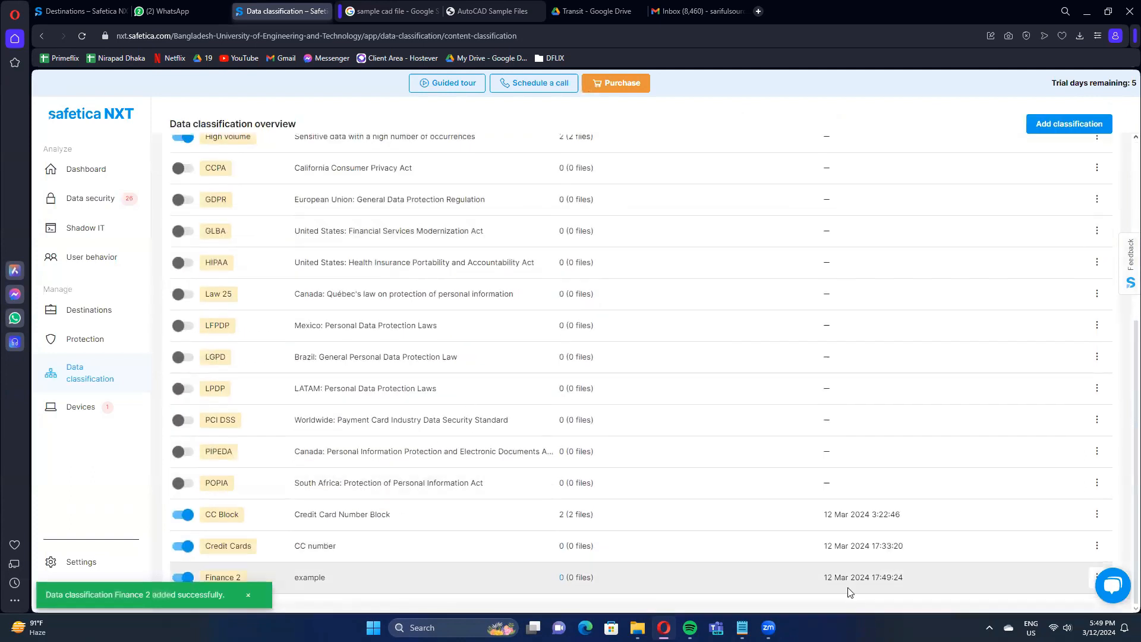
Open the Devices overview and review the listed devices with their operating systems, Safetica status and last response.
left_click(99, 416)
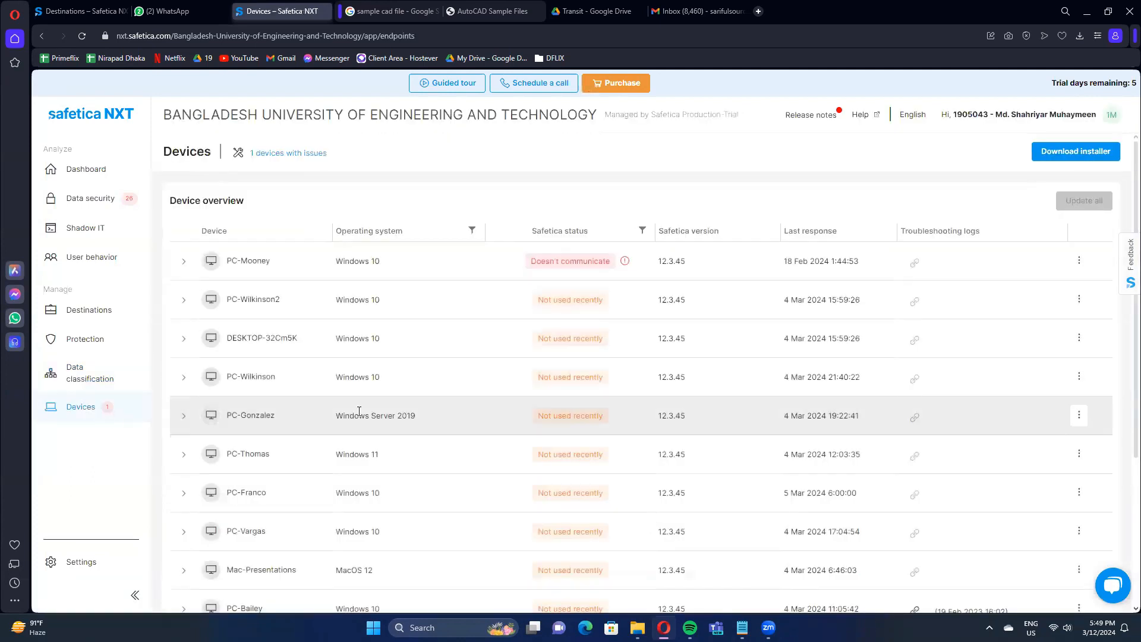
scroll(359, 411, "down", 4)
scroll(359, 415, "up", 4)
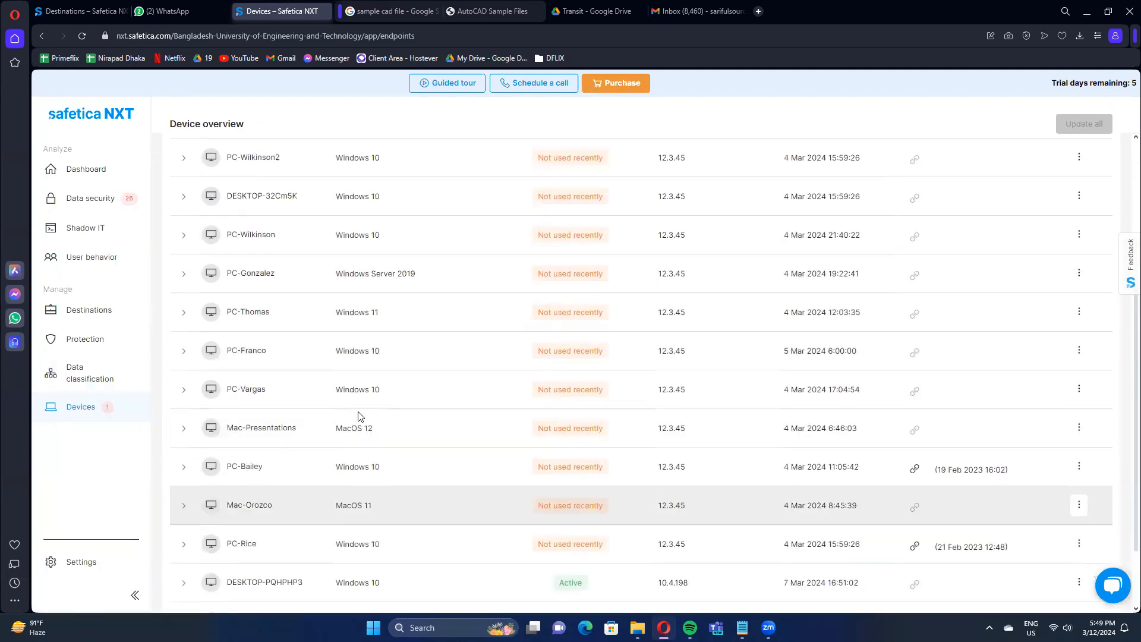
scroll(429, 287, "down", 4)
scroll(535, 387, "up", 4)
scroll(517, 416, "down", 4)
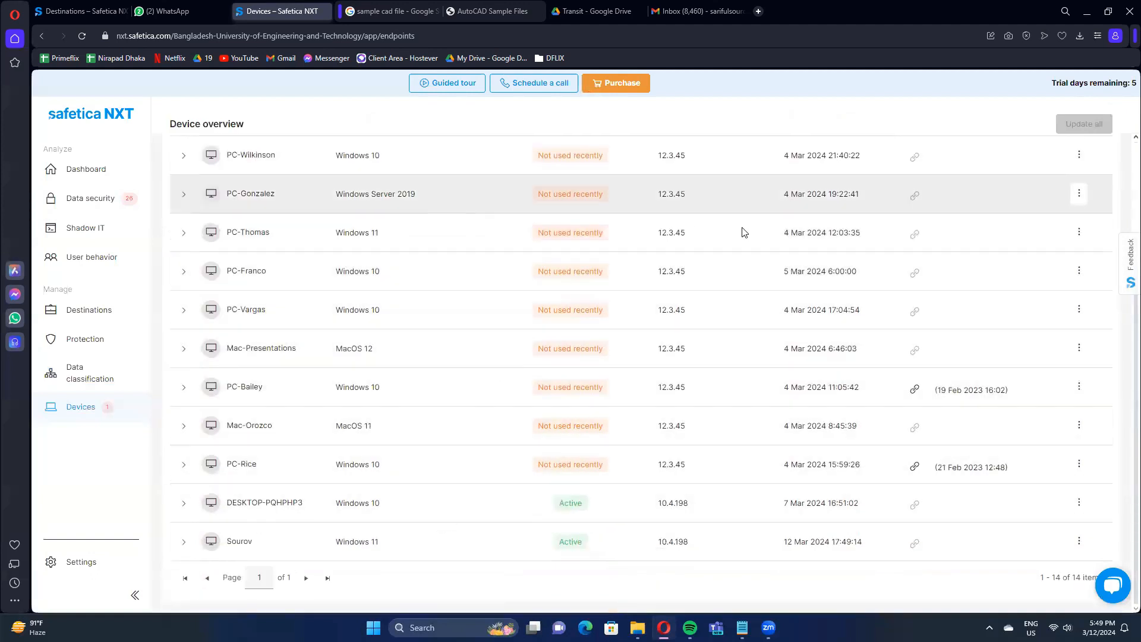
scroll(518, 425, "up", 4)
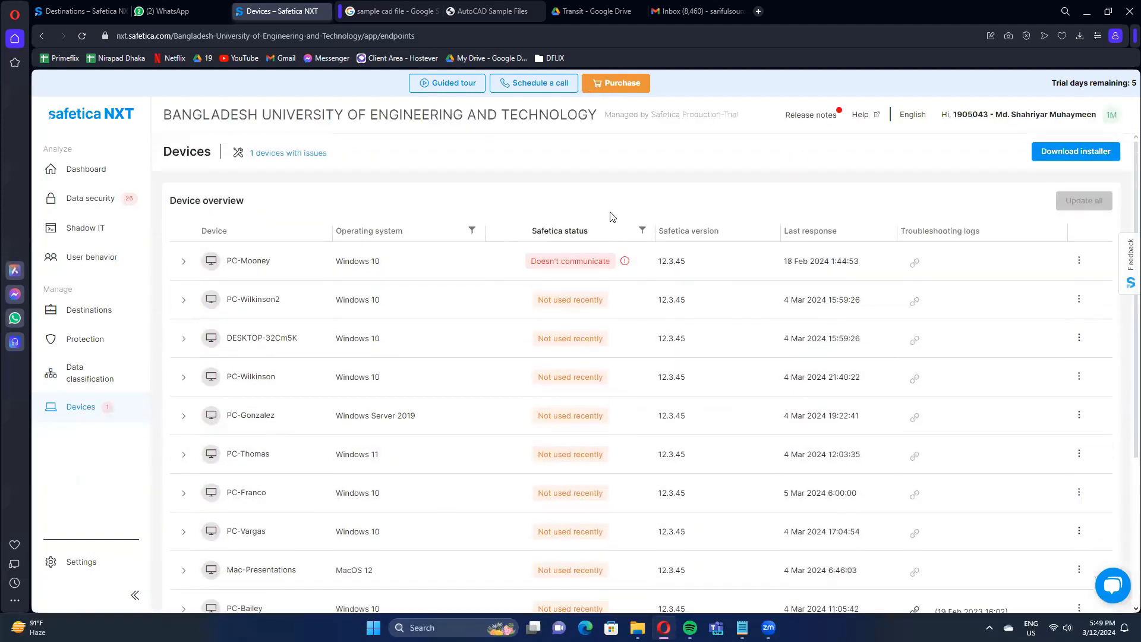
Download the Safetica client installer for Windows and close the installation instructions.
left_click(1049, 153)
left_click(510, 372)
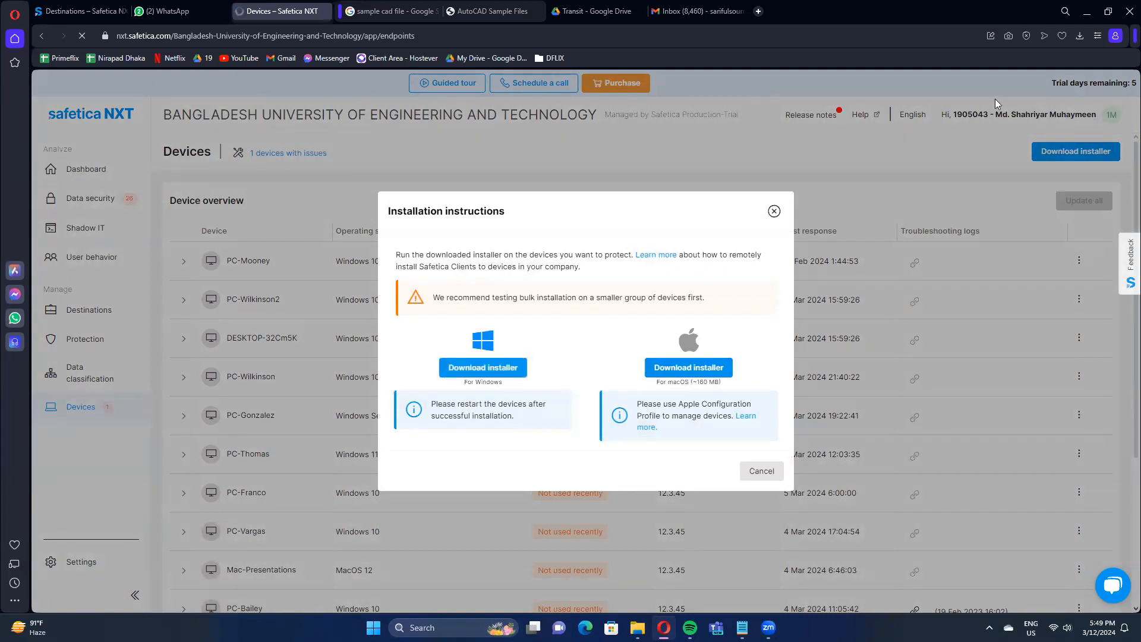
left_click(450, 301)
left_click(773, 212)
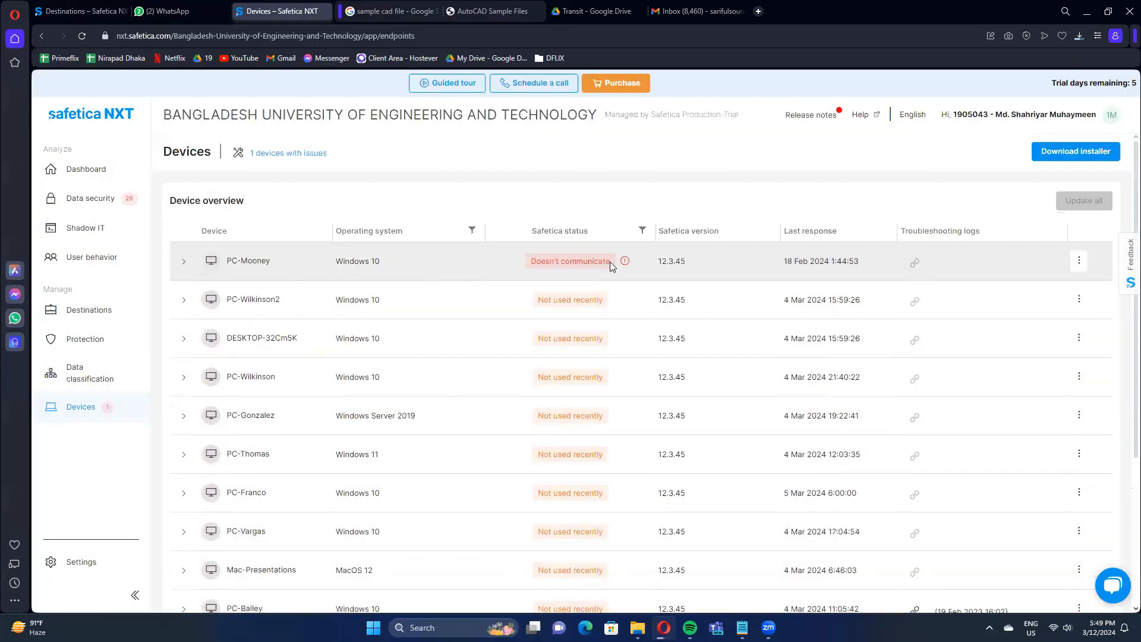
Examine the active Windows 10 and Windows 11 devices at the end of the device overview.
scroll(506, 357, "down", 5)
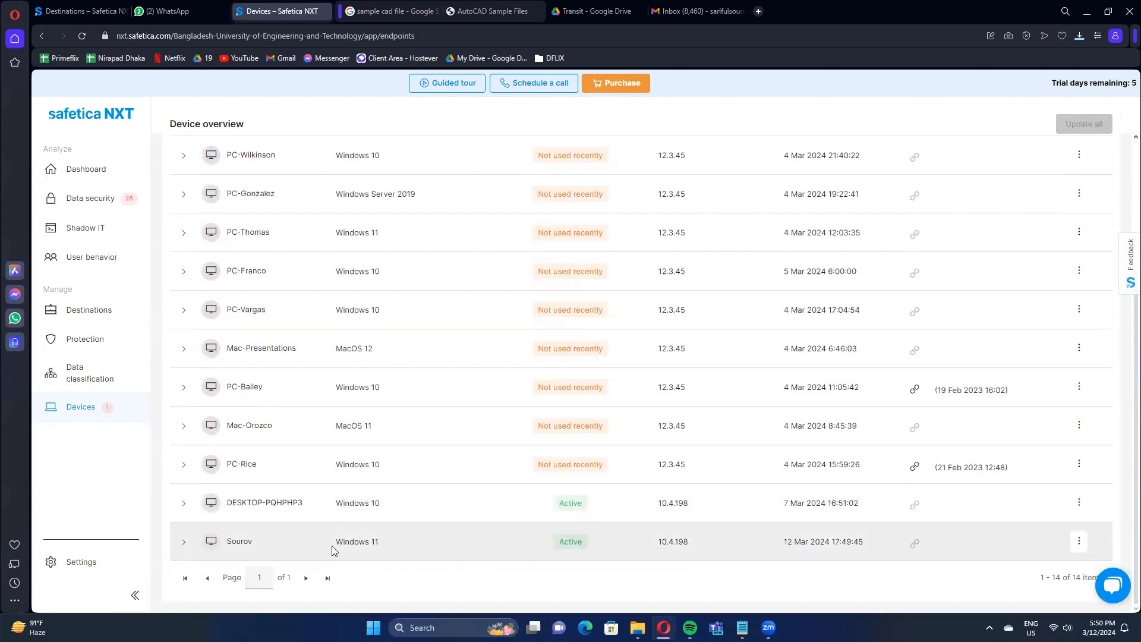
left_click_drag(224, 544, 386, 535)
left_click_drag(224, 502, 427, 505)
left_click(427, 505)
left_click(427, 505)
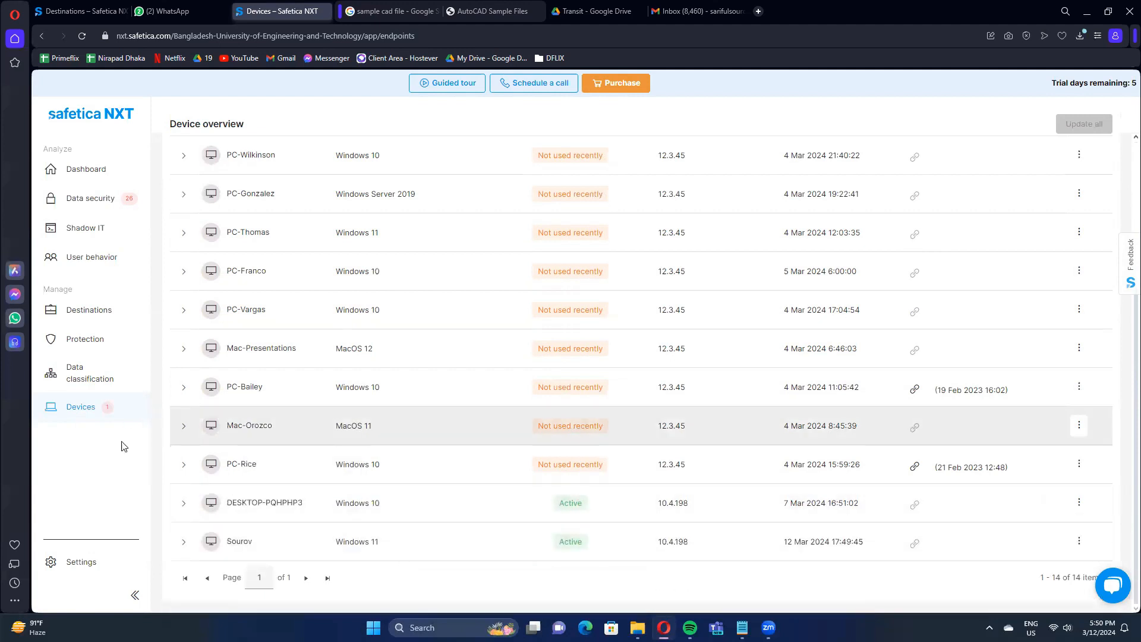
Open the Teams settings and check the actions available for the CSE 406 team.
left_click(95, 562)
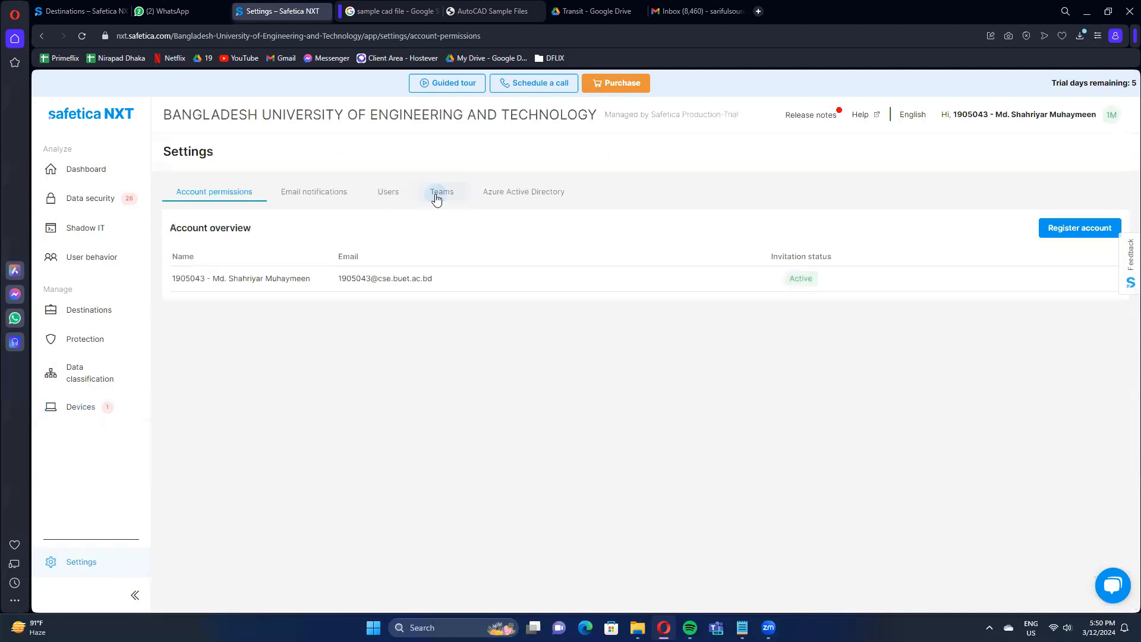
left_click(434, 195)
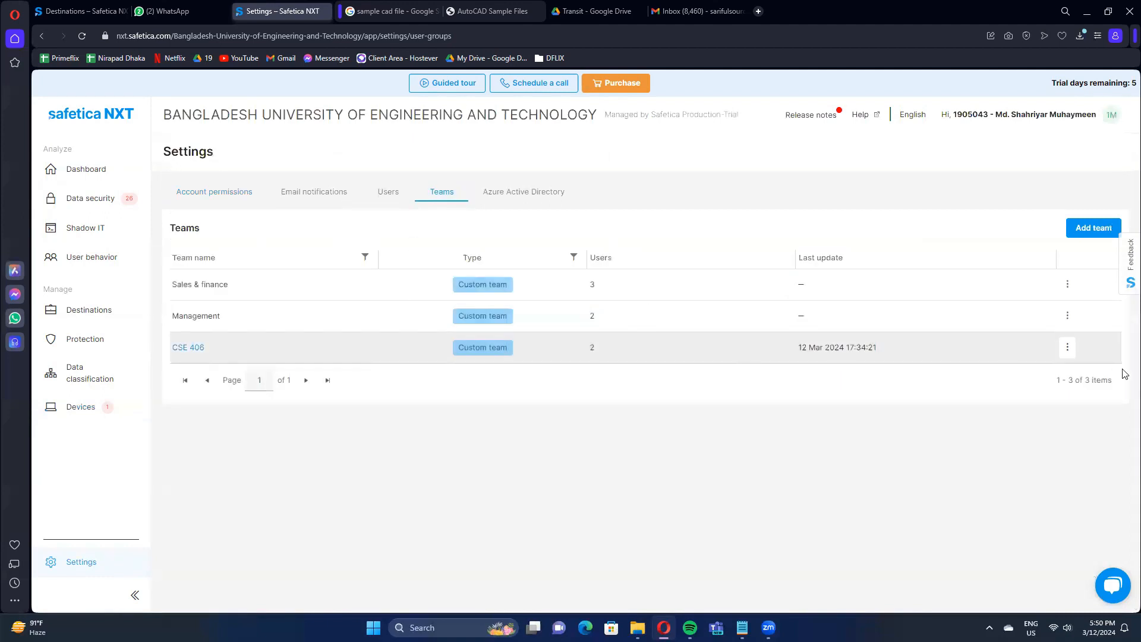
left_click(1068, 347)
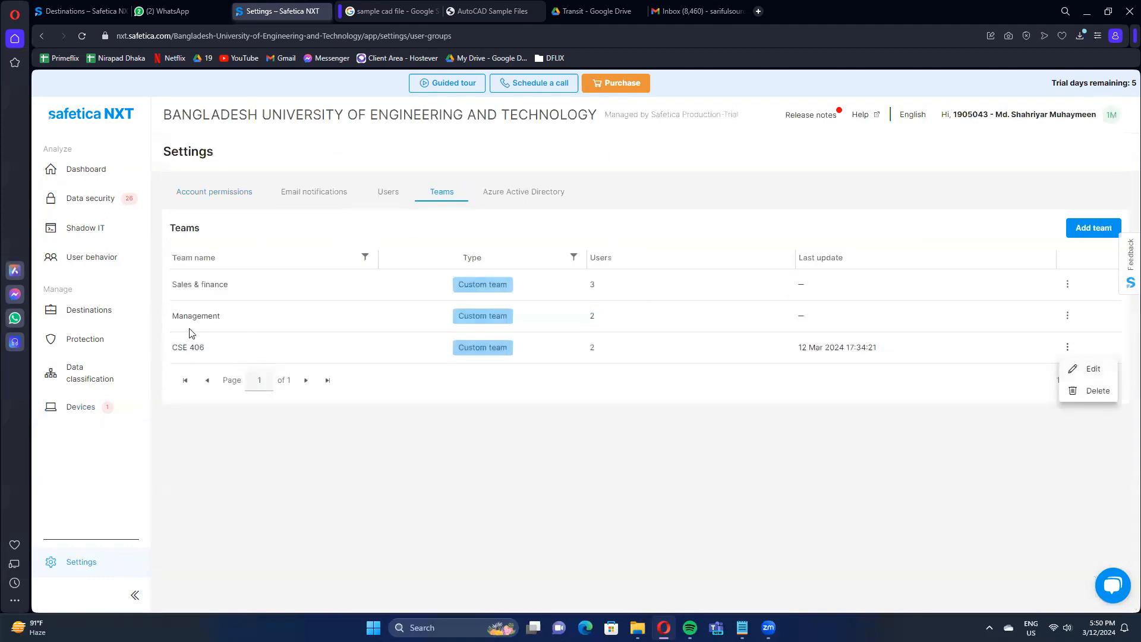
Open the Excel Block policy under Protection, review its settings and save it again.
left_click(95, 312)
left_click(86, 339)
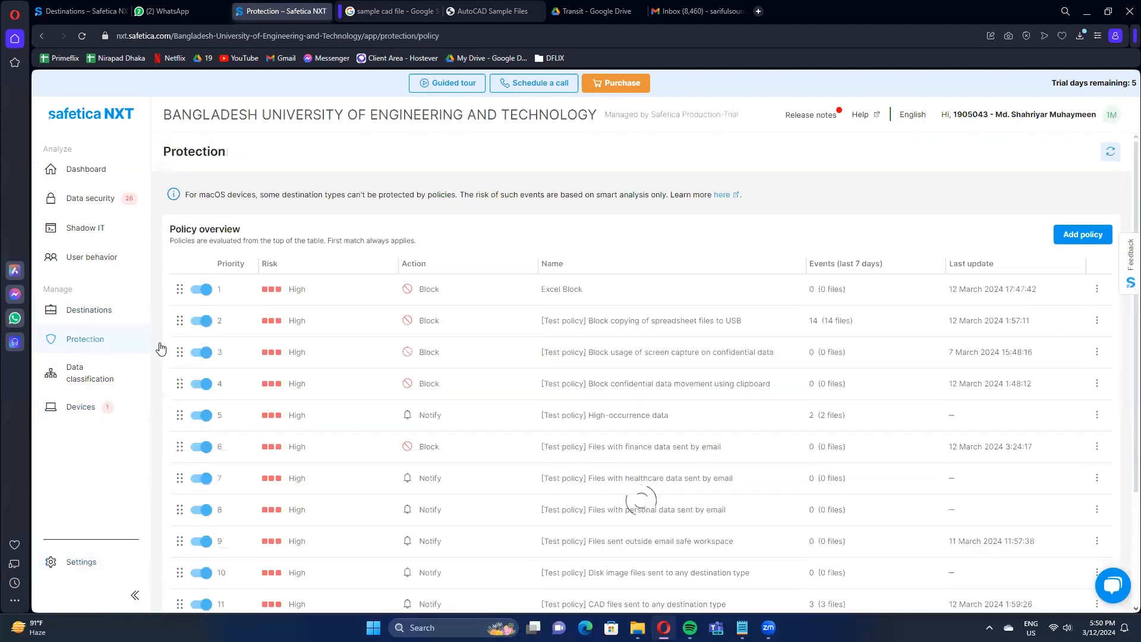
left_click(562, 291)
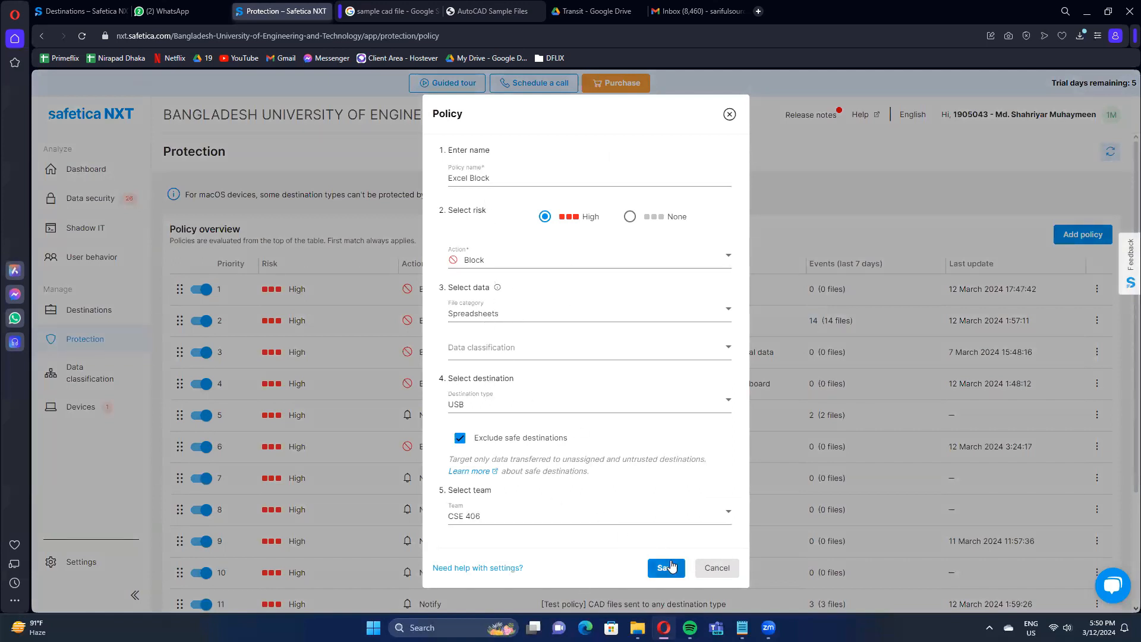
left_click(665, 568)
Switch to File Explorer and copy the Salary_Eid2023 spreadsheet from the Documents folder.
mouse_move(637, 628)
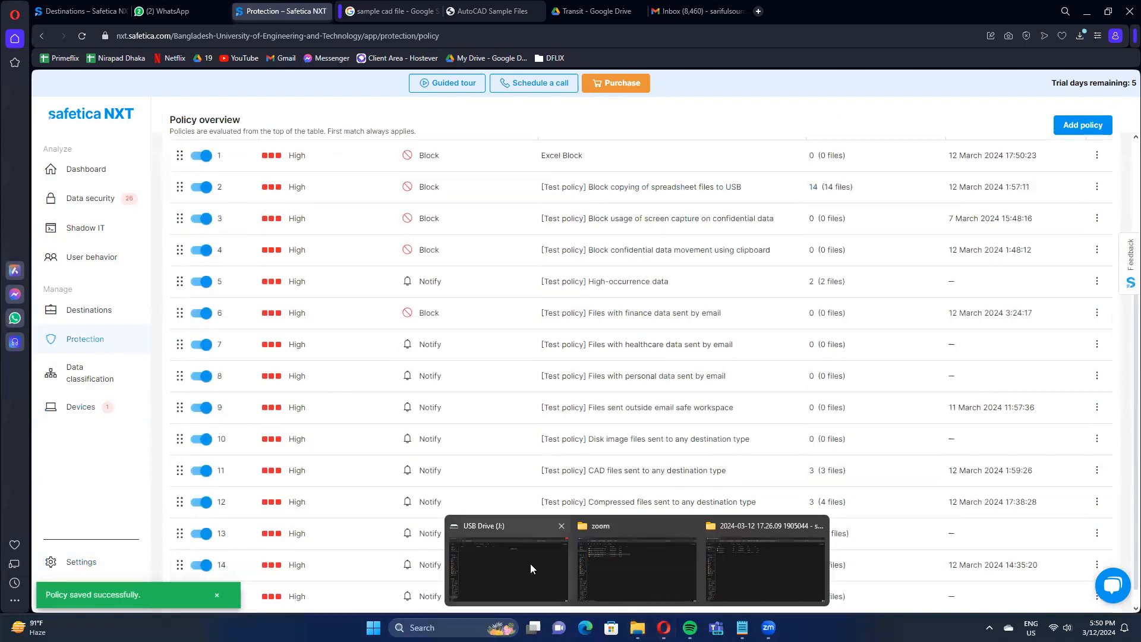
left_click(458, 522)
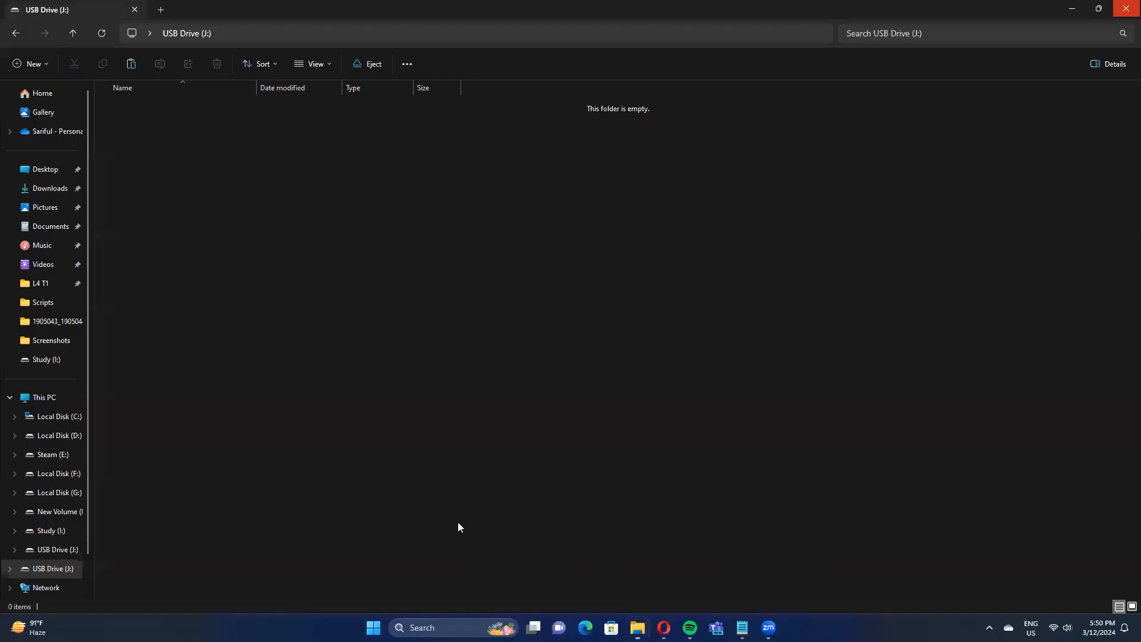
left_click(62, 234)
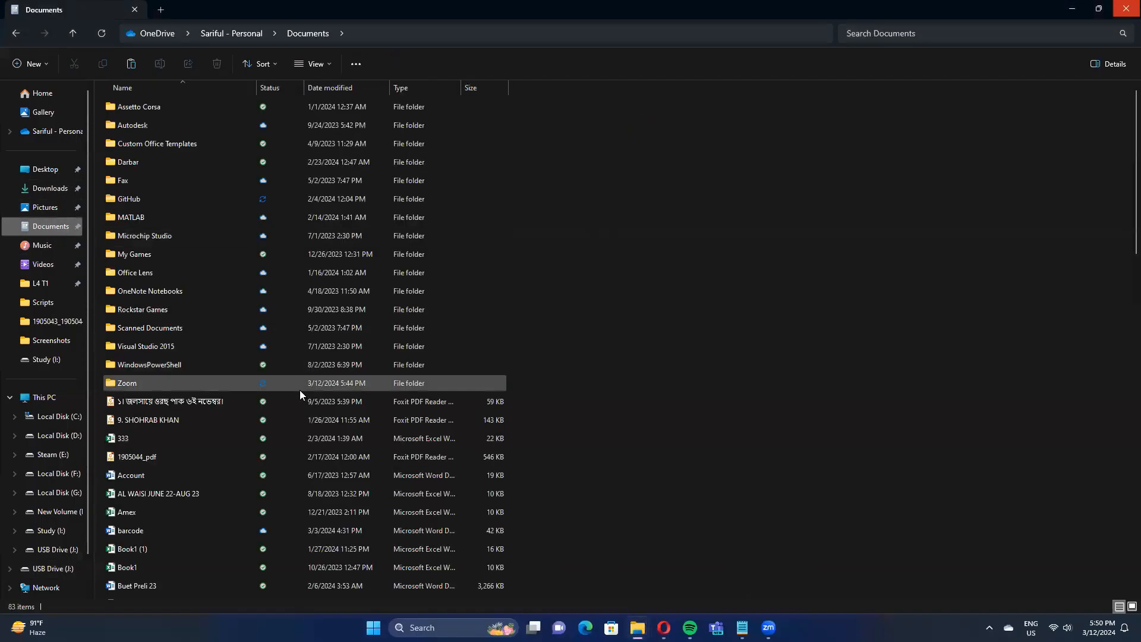
scroll(300, 390, "down", 10)
scroll(293, 405, "down", 6)
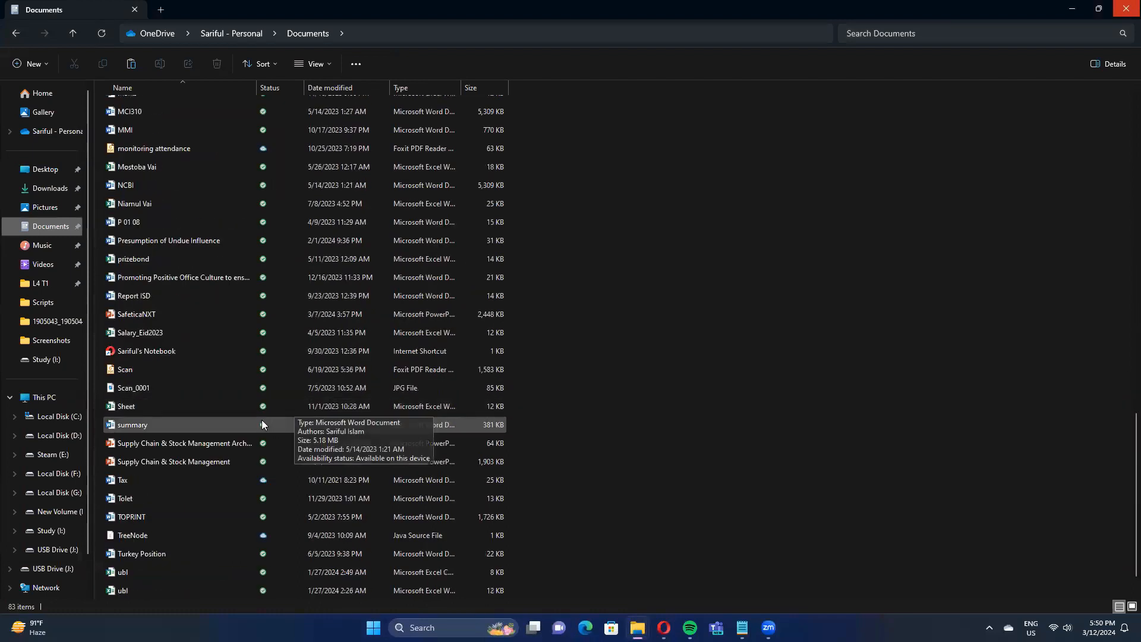
right_click(194, 335)
left_click(226, 355)
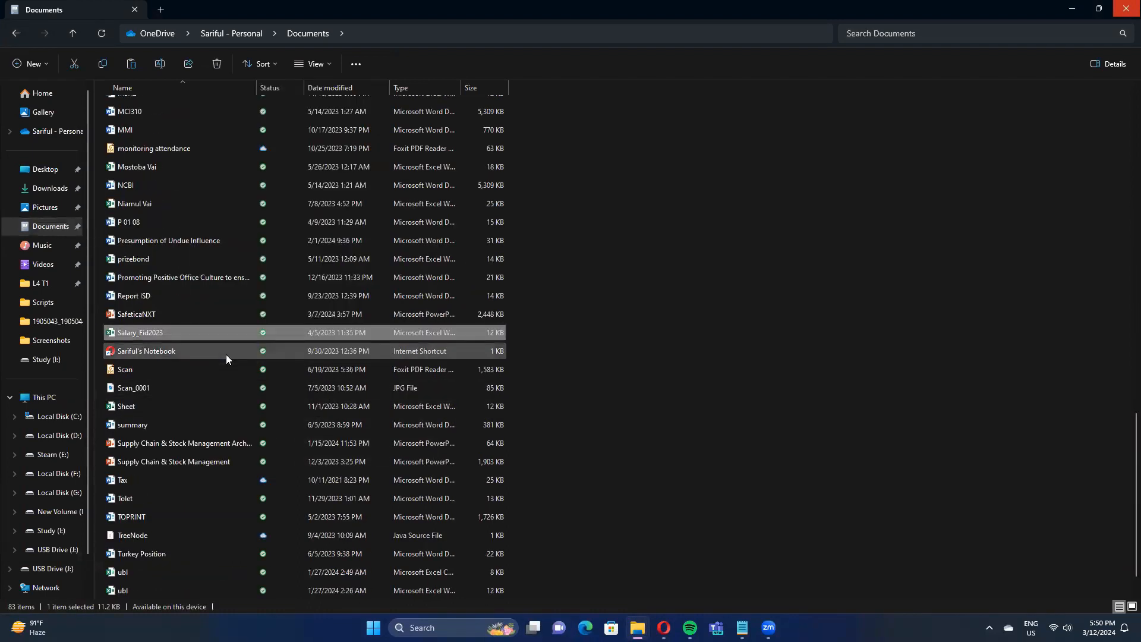
Try to paste the copied spreadsheet into USB Drive (J:) and read the details of the file transfer notification.
left_click(53, 568)
right_click(318, 270)
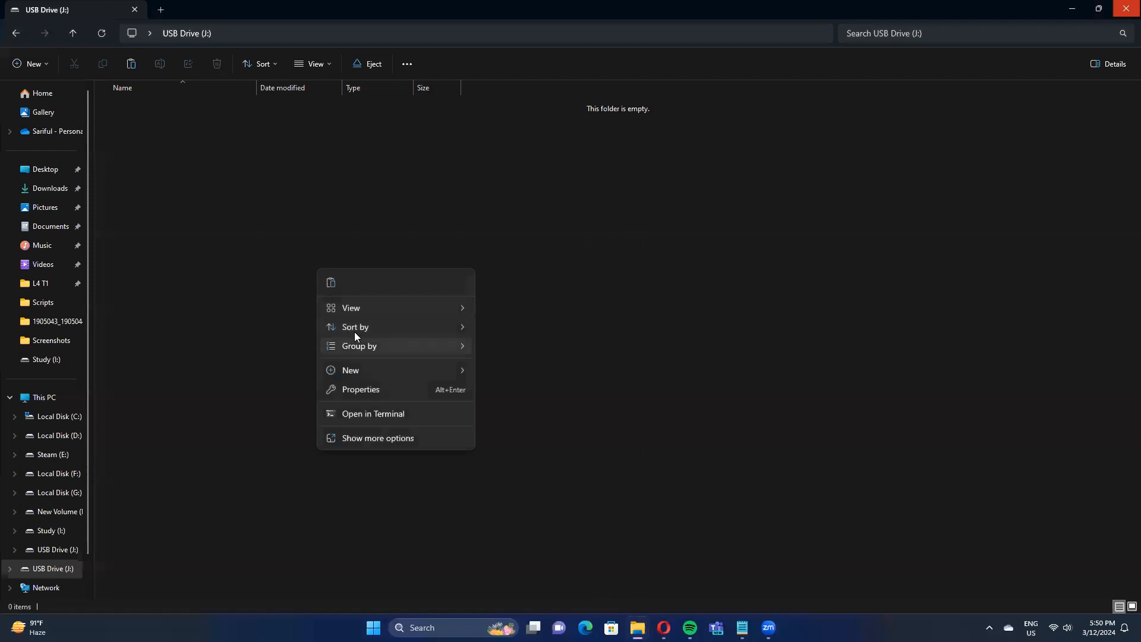
left_click(333, 283)
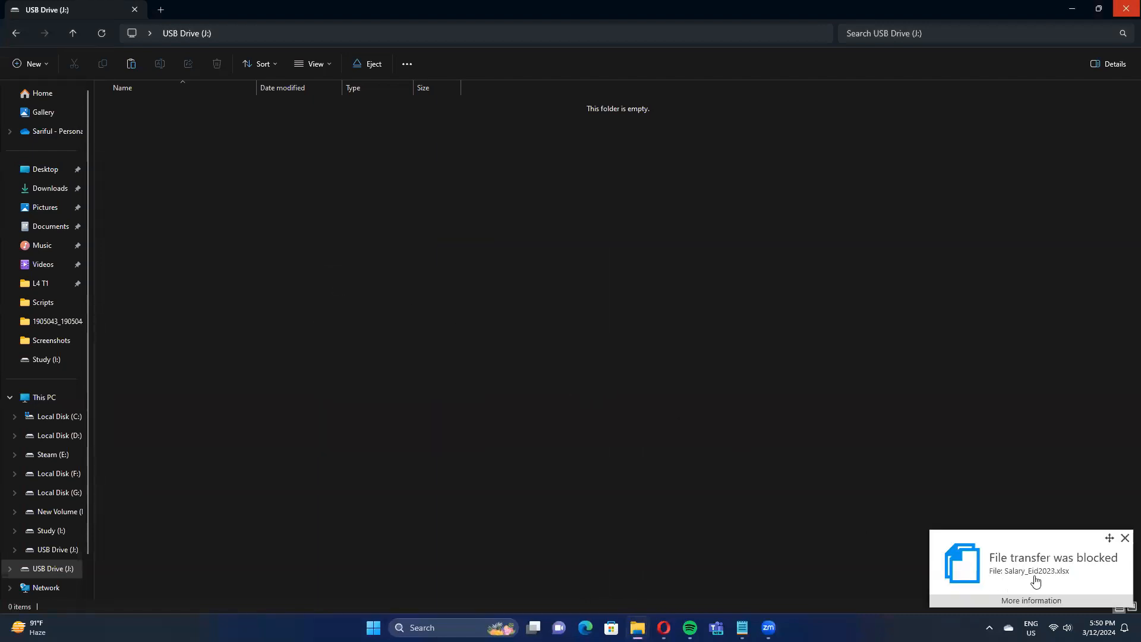
left_click(1034, 600)
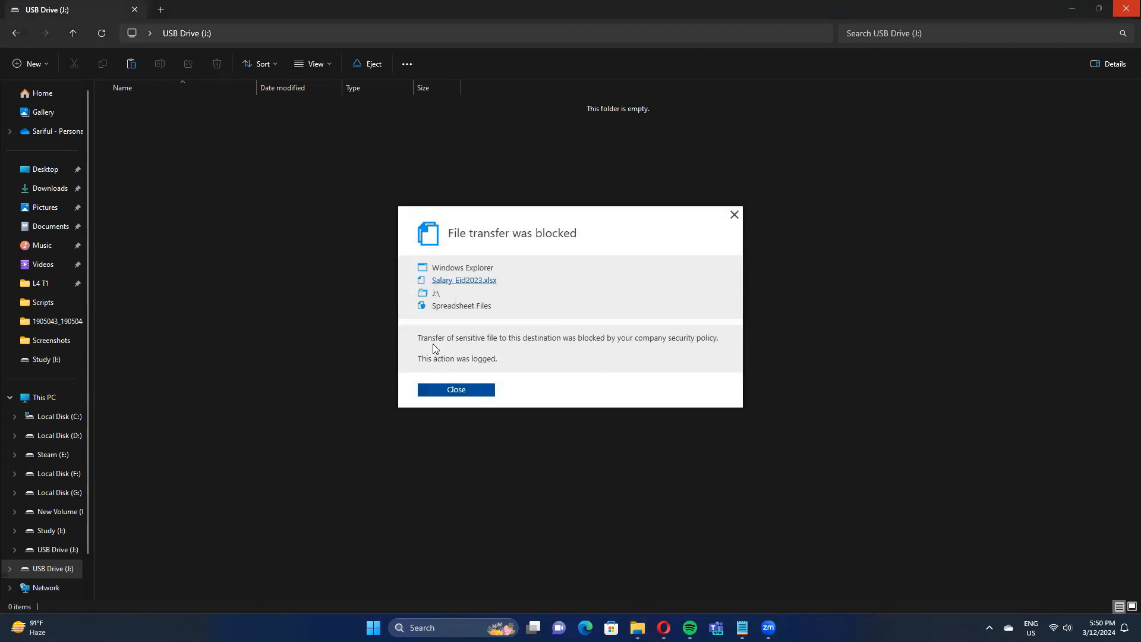
left_click(445, 390)
Return to Safetica NXT in Opera, review the "CAD files sent to any destination type" policy and save it again.
mouse_move(664, 628)
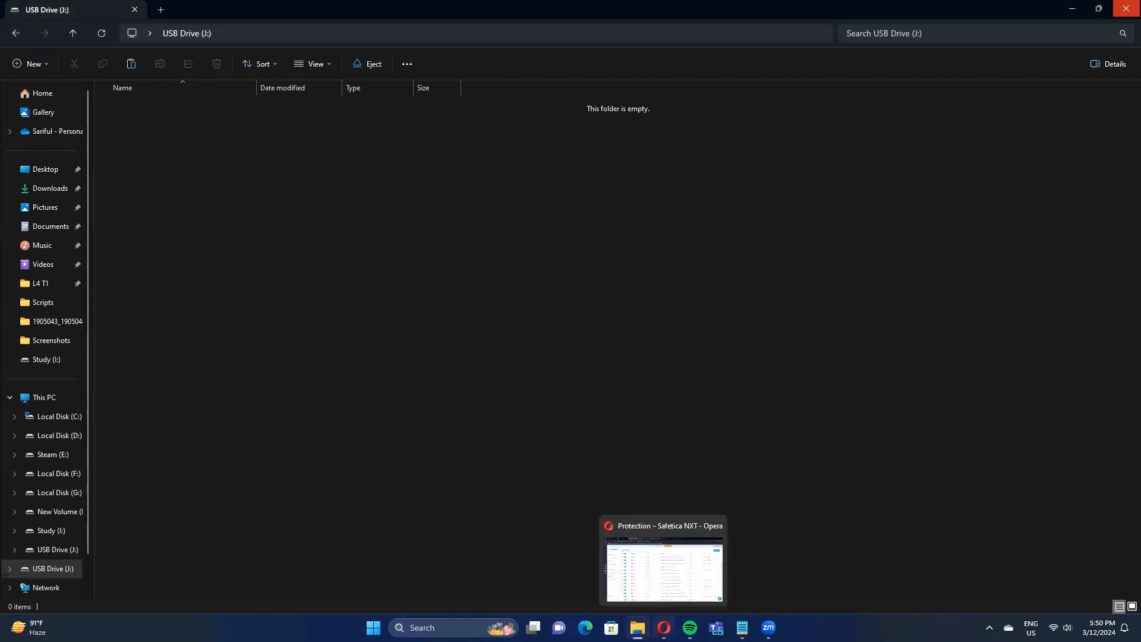
left_click(638, 523)
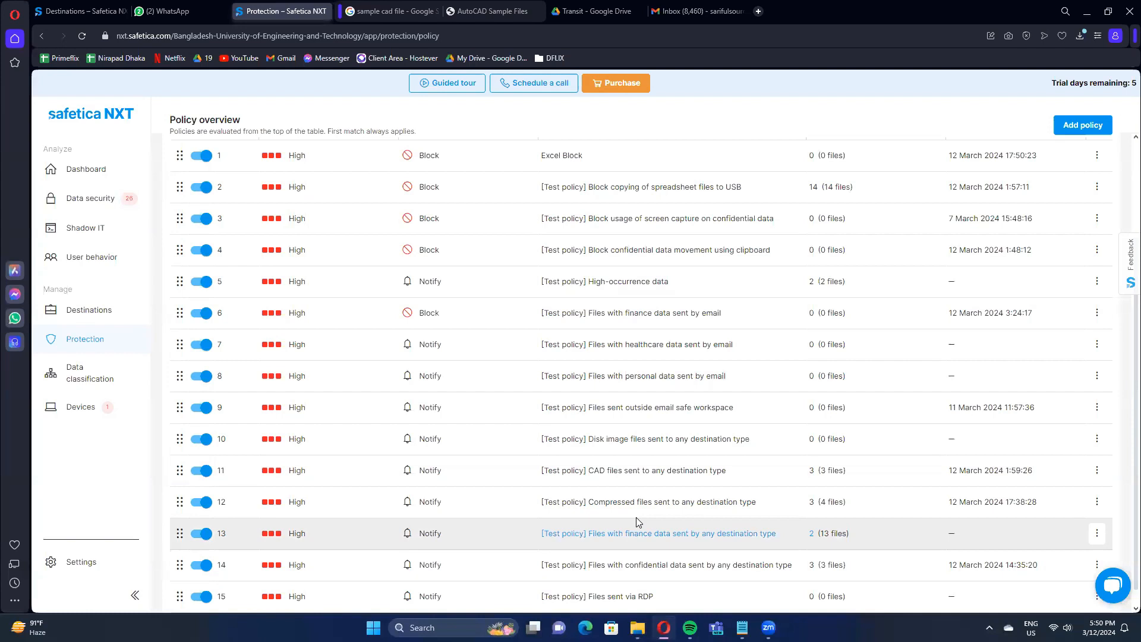
left_click(637, 472)
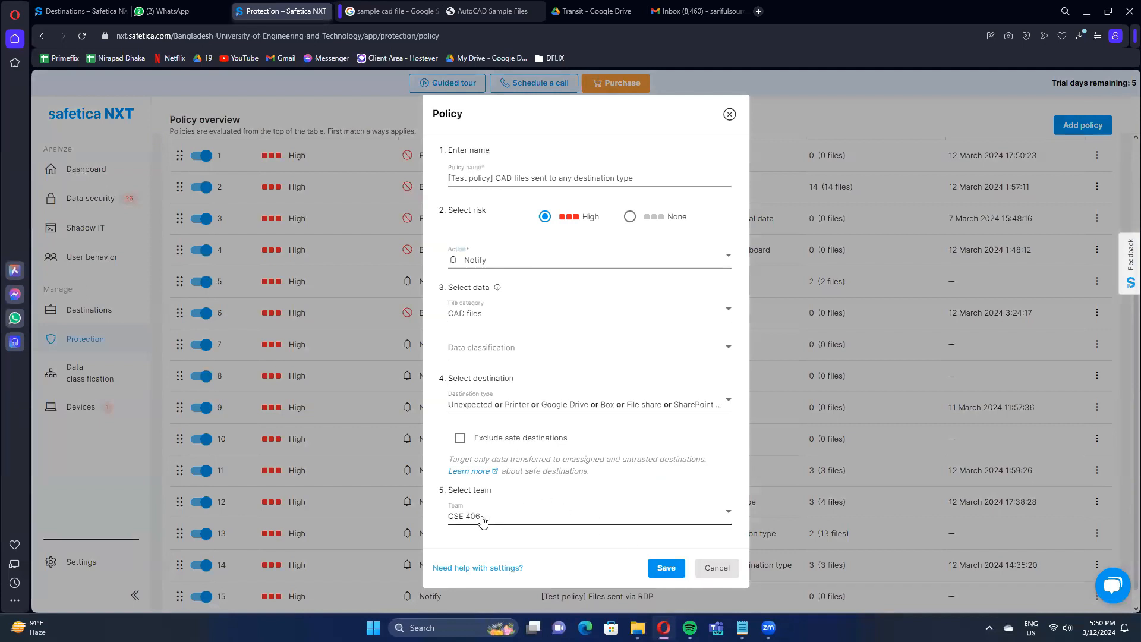
left_click(660, 570)
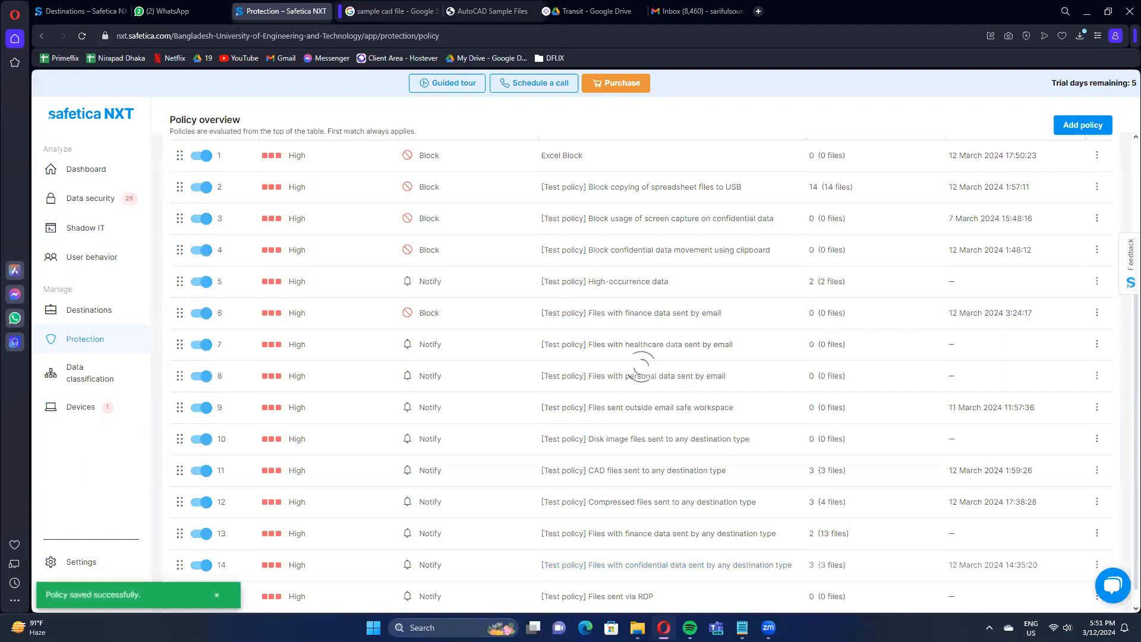
Switch to the Transit folder in Google Drive, dismiss the upload notice and move the architectural annotation file to trash.
left_click(572, 6)
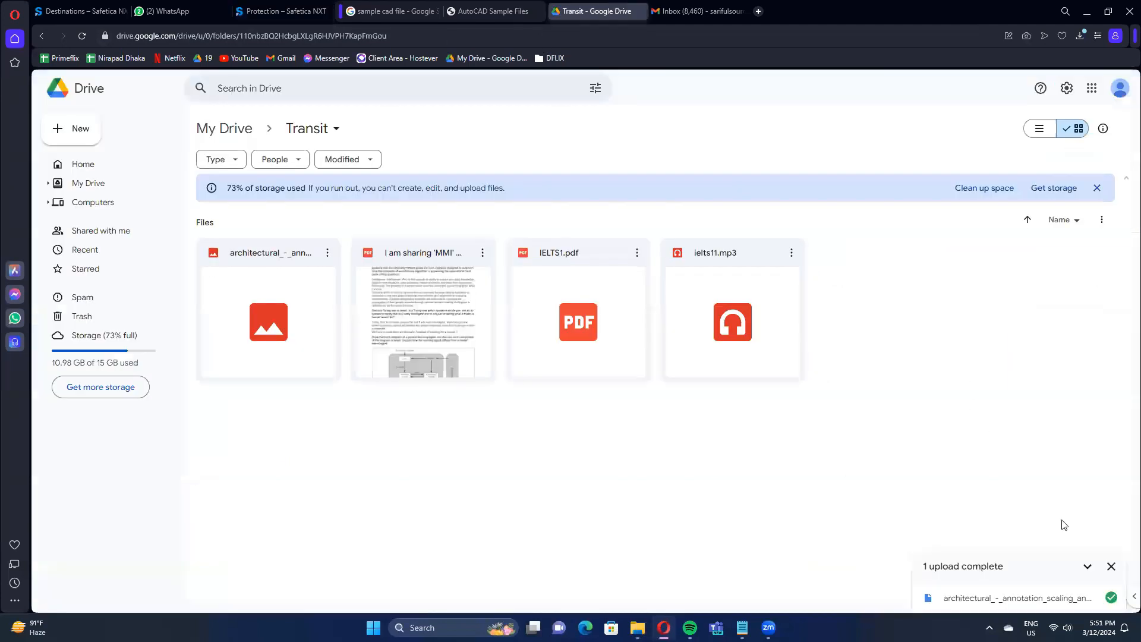
left_click(1109, 566)
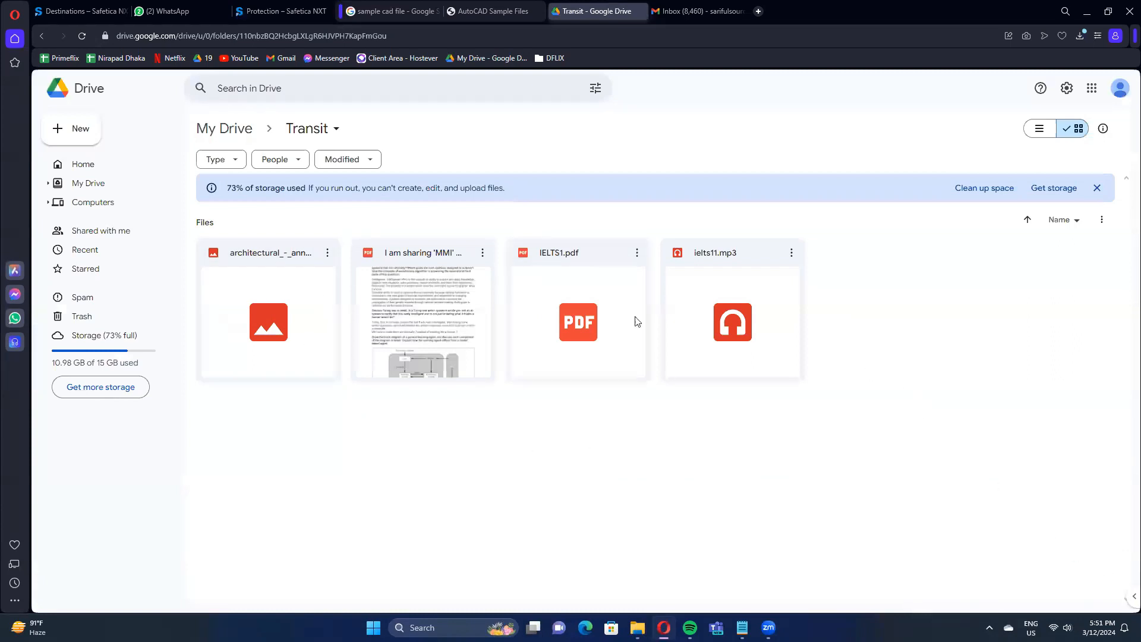
left_click(300, 309)
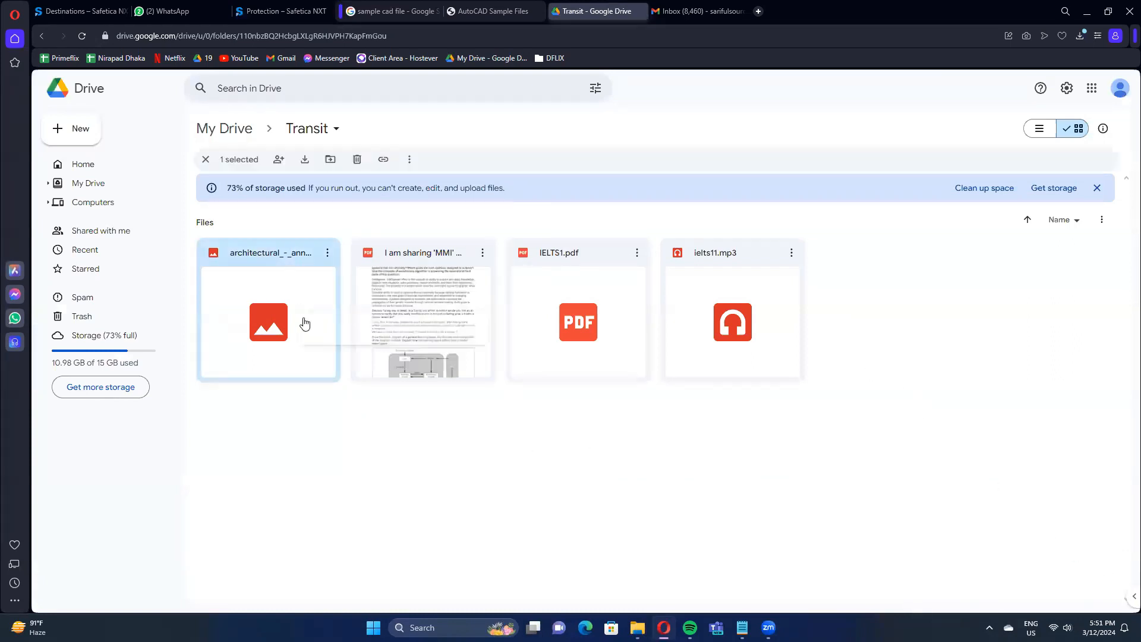
right_click(303, 323)
left_click(347, 479)
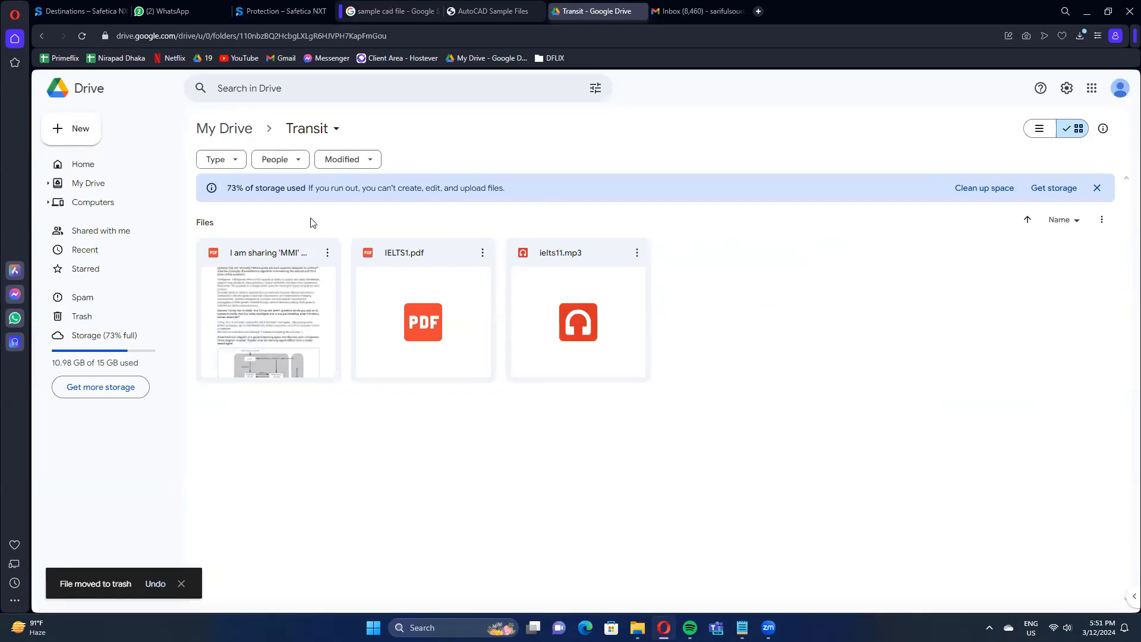
Upload the architectural annotation scaling DWG from the recent downloads to the Transit folder, choosing to upload it anyway.
left_click(1080, 36)
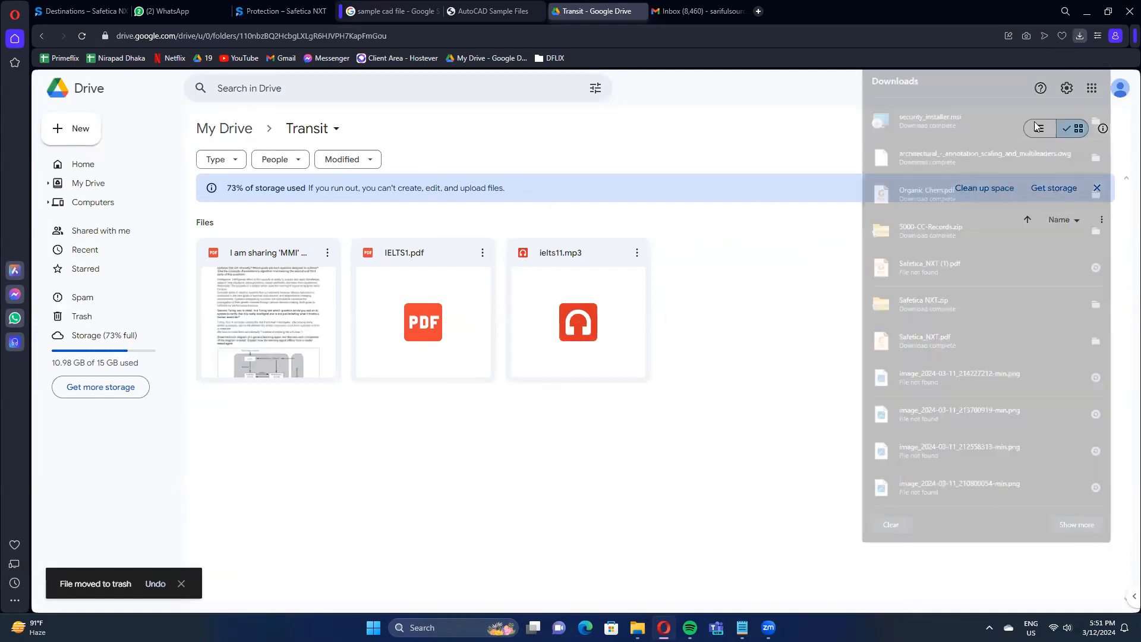
left_click_drag(983, 149, 784, 274)
left_click_drag(755, 309, 754, 310)
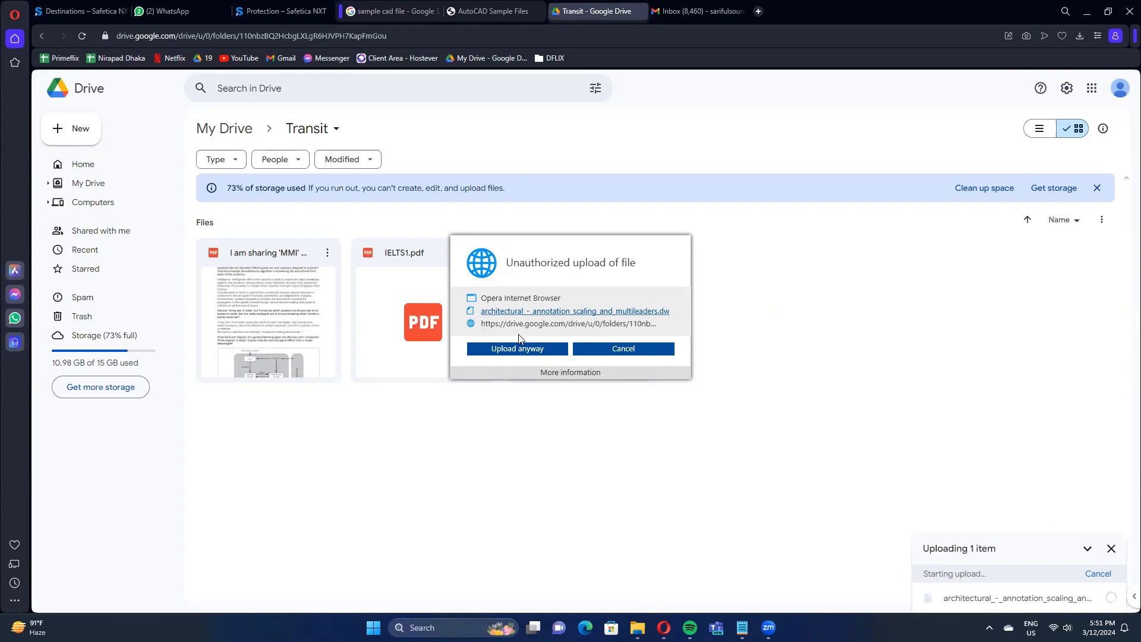
left_click(519, 349)
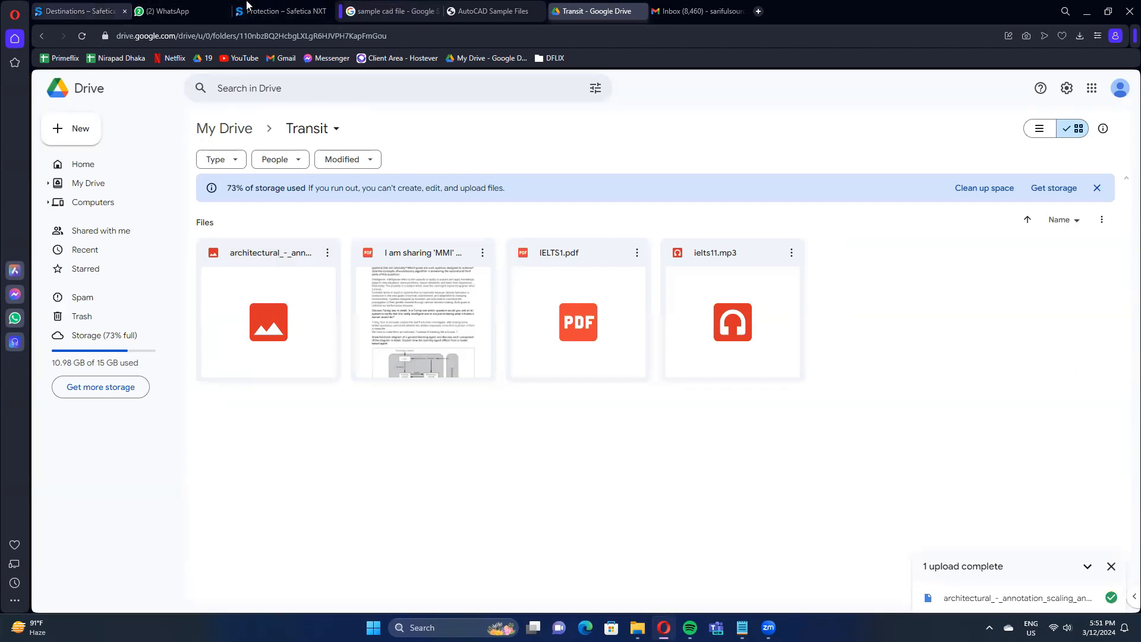
Return to Safetica NXT, review the "Compressed files sent to any destination type" policy and save it again.
left_click(279, 11)
scroll(594, 548, "down", 1)
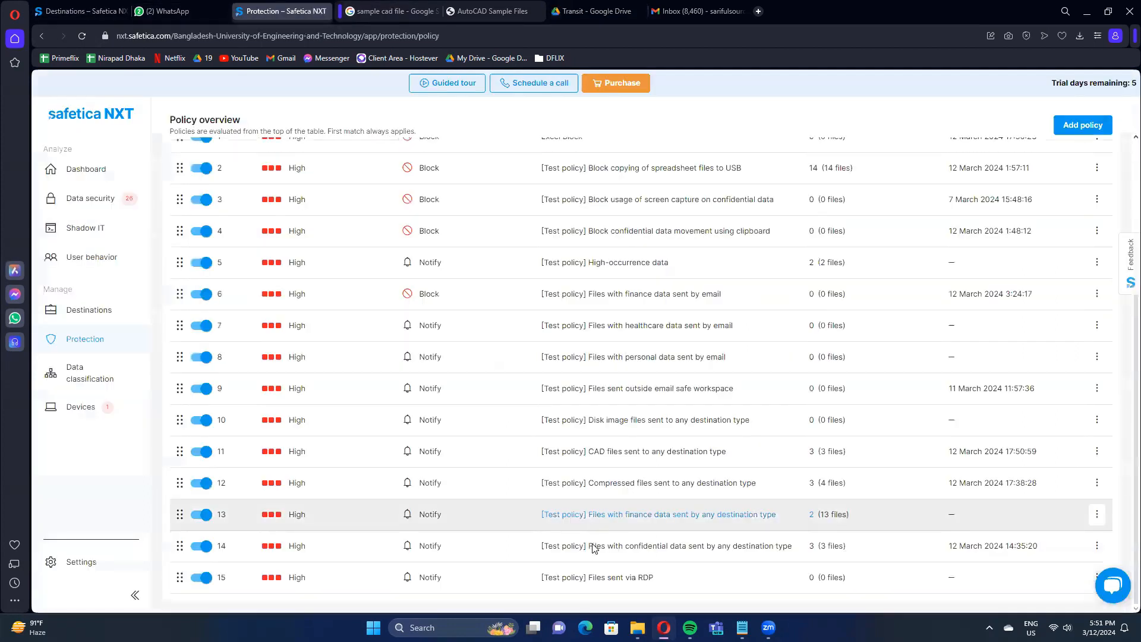
left_click(696, 488)
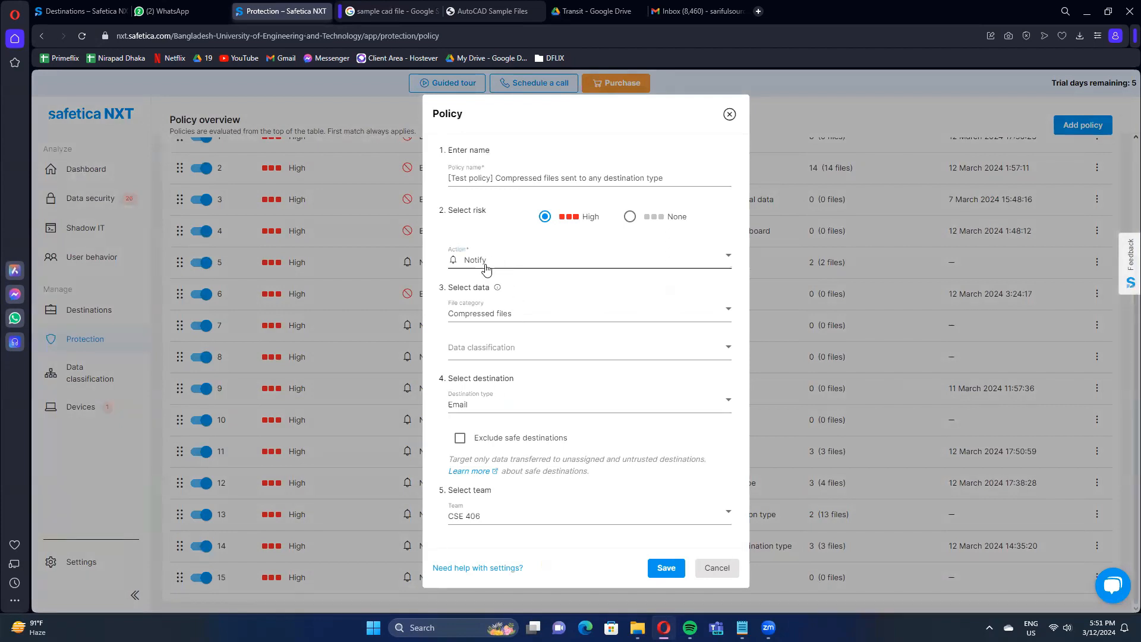
left_click(676, 566)
Switch to Gmail and replace the draft's 5000-CC-Records.zip attachment with the SafeticaNXT zip from Downloads, choosing to upload it anyway.
left_click(699, 10)
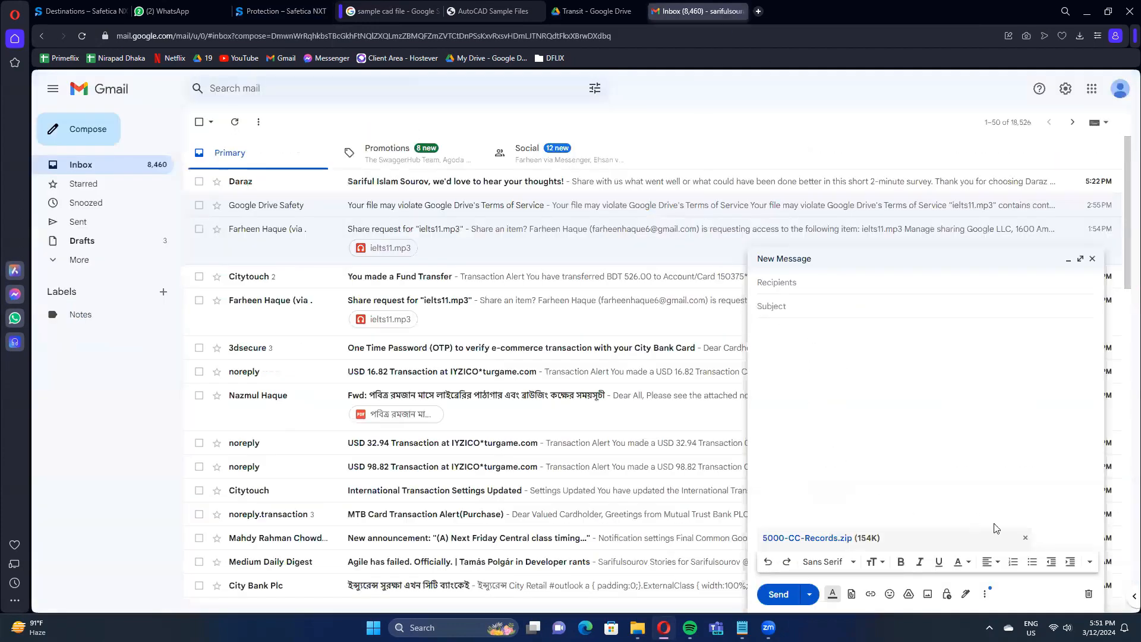
left_click(852, 594)
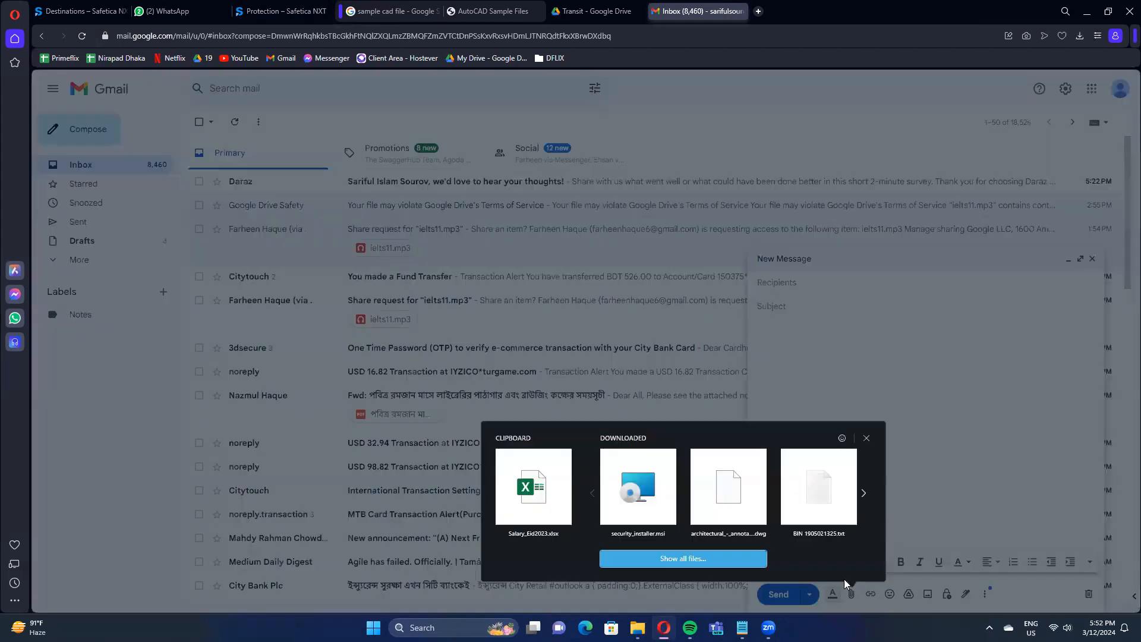
left_click(731, 559)
scroll(163, 228, "down", 5)
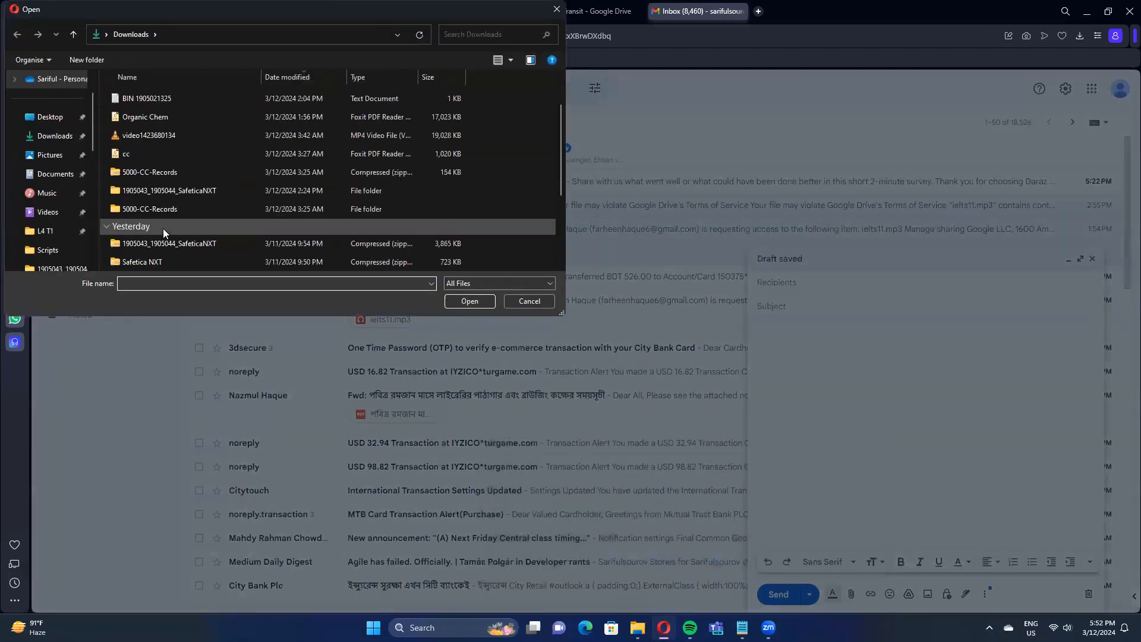
scroll(172, 207, "up", 2)
double_click(191, 162)
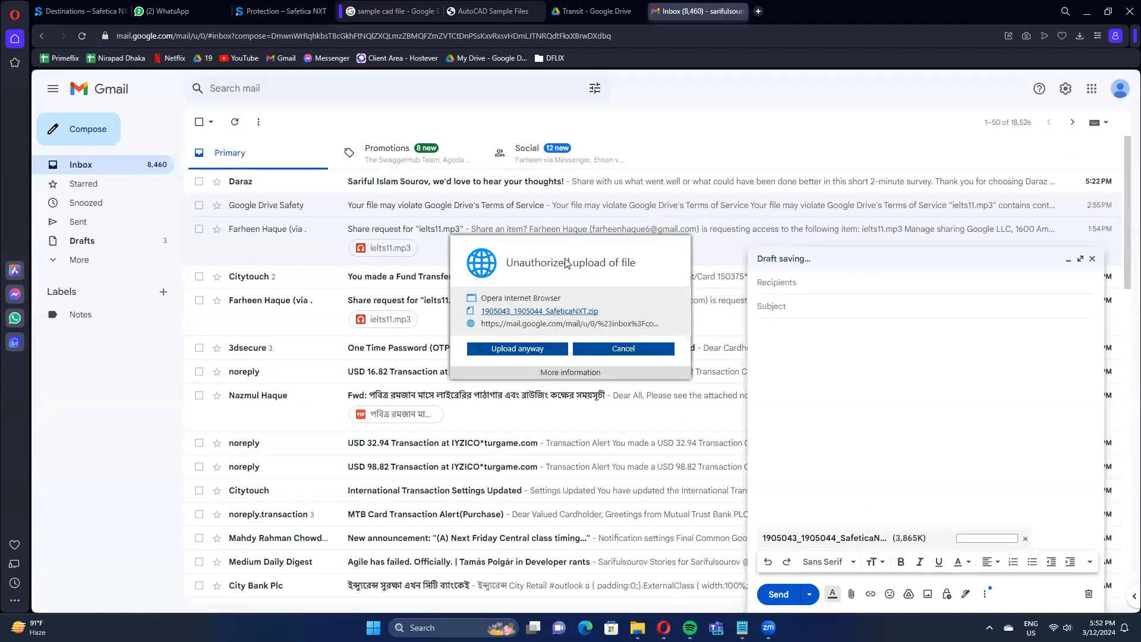
left_click(516, 348)
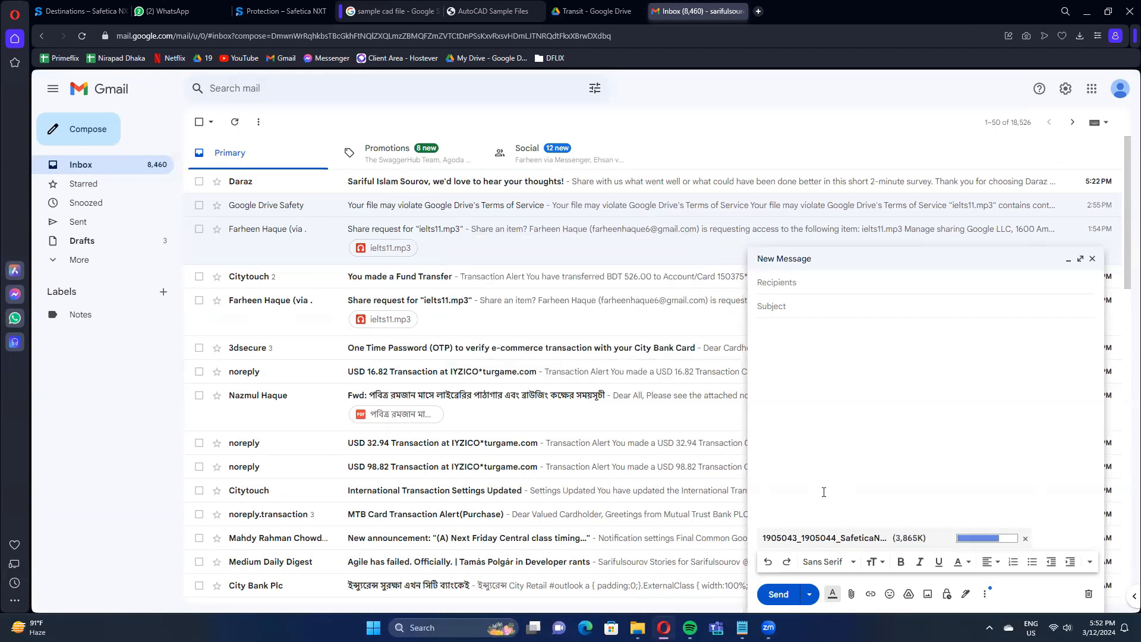
Switch to Safetica NXT, review the data security events and open the dashboard.
left_click(282, 11)
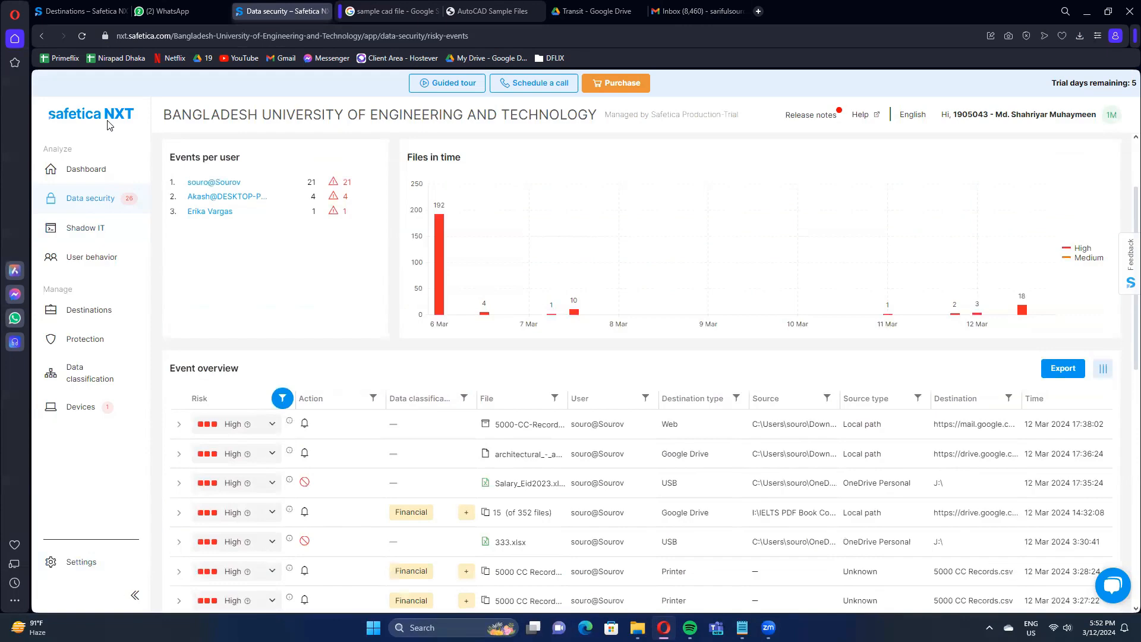
left_click(86, 171)
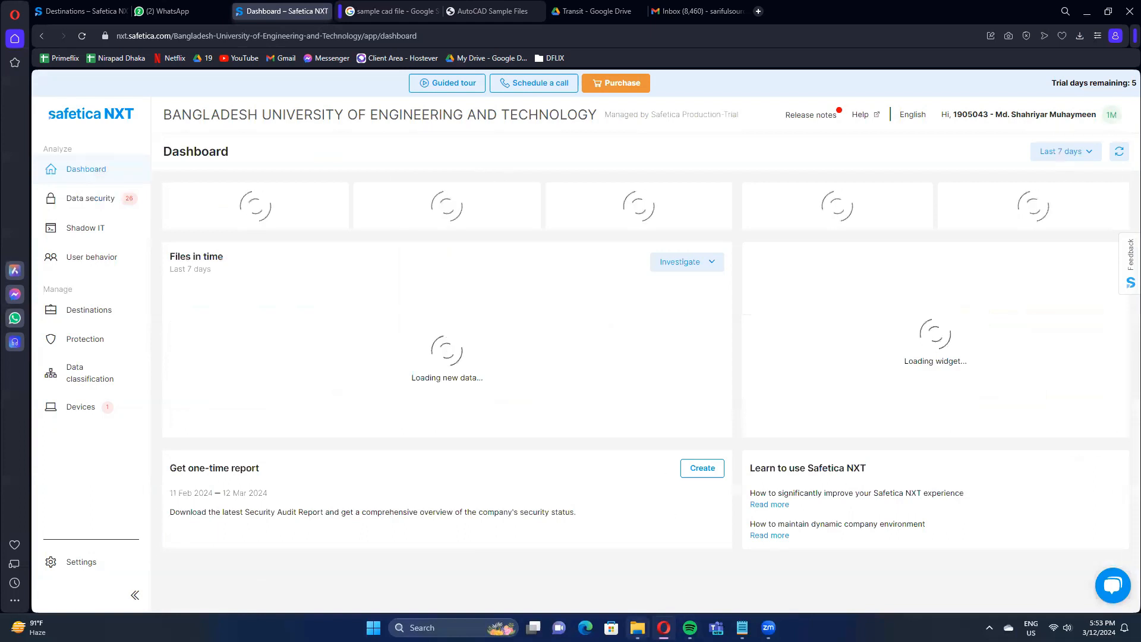
Switch to File Explorer, start a terminal in the Scripts folder and open that folder in Visual Studio Code with "code .".
mouse_move(637, 628)
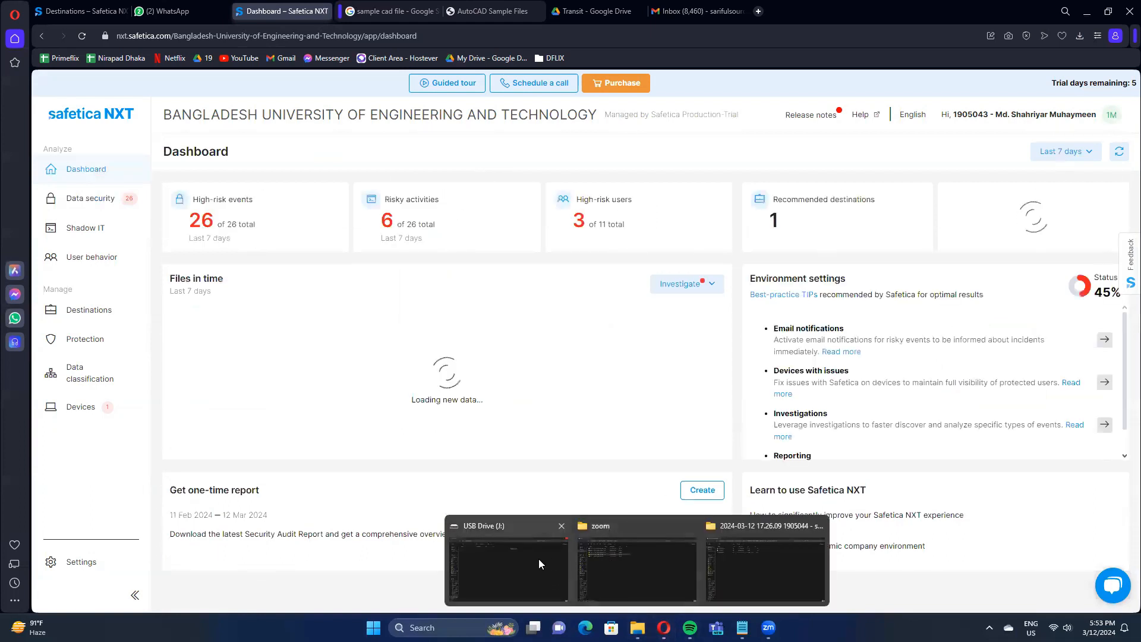
left_click(539, 563)
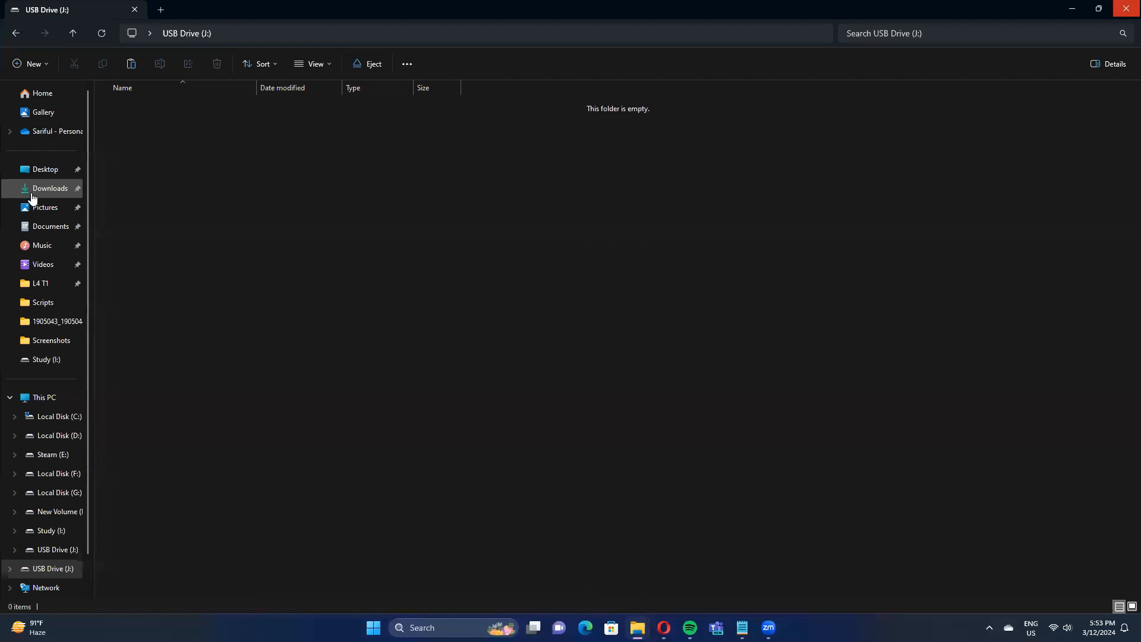
left_click(33, 198)
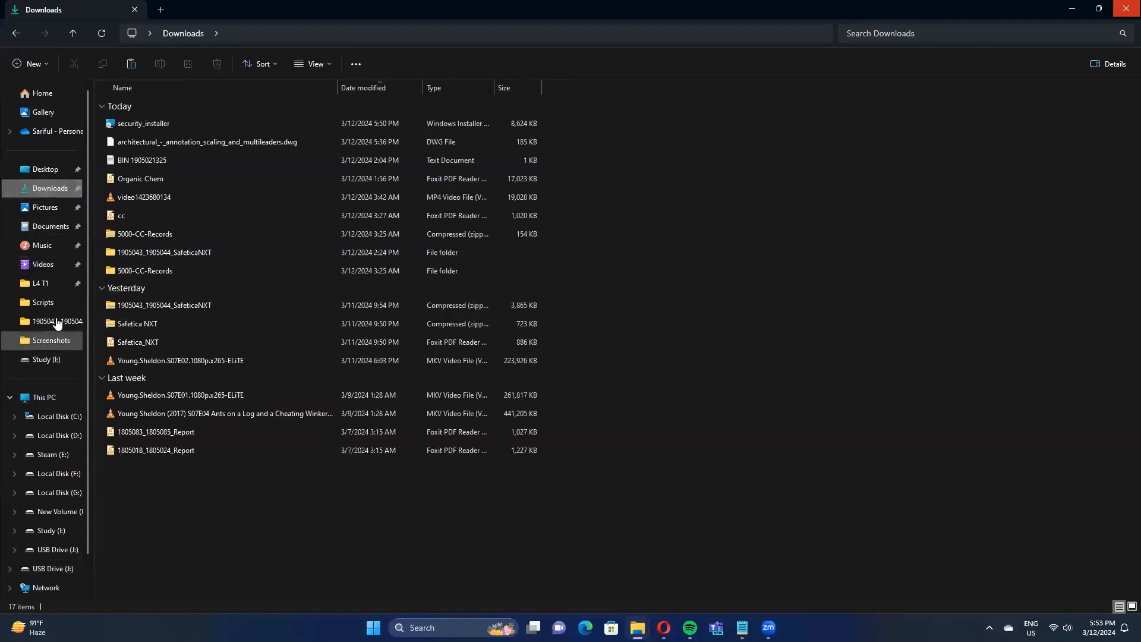
left_click(53, 302)
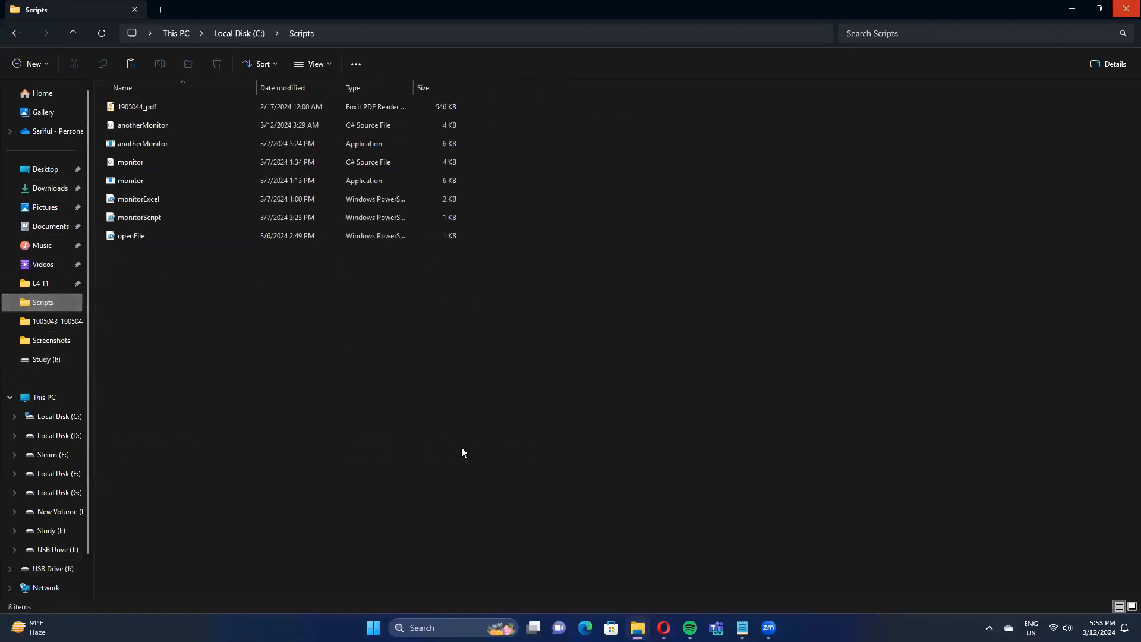
right_click(359, 333)
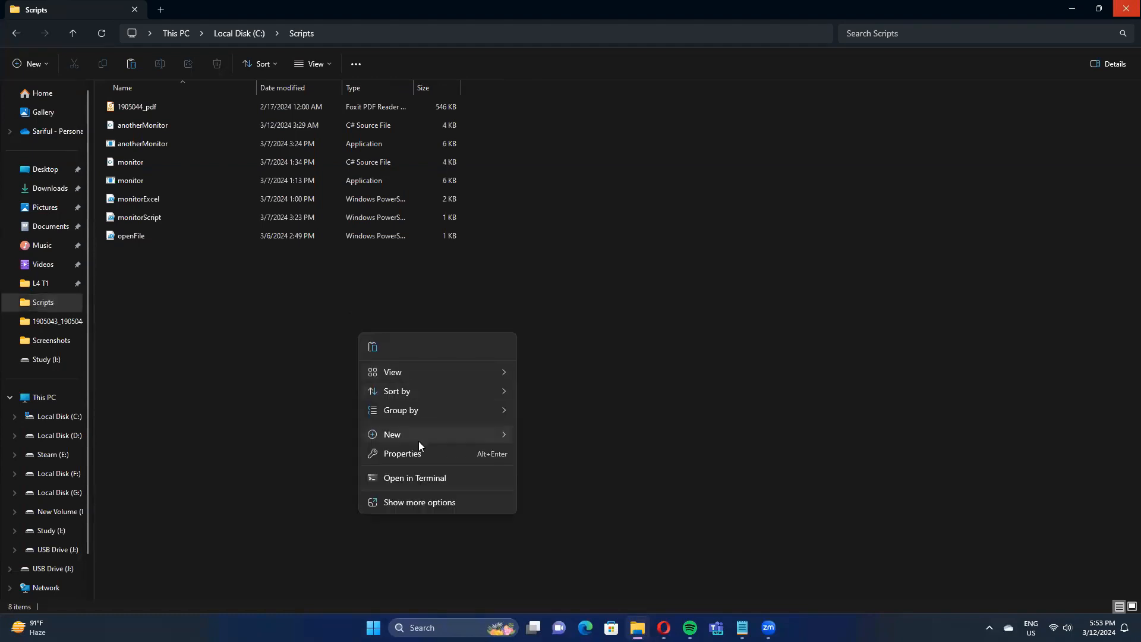
left_click(422, 476)
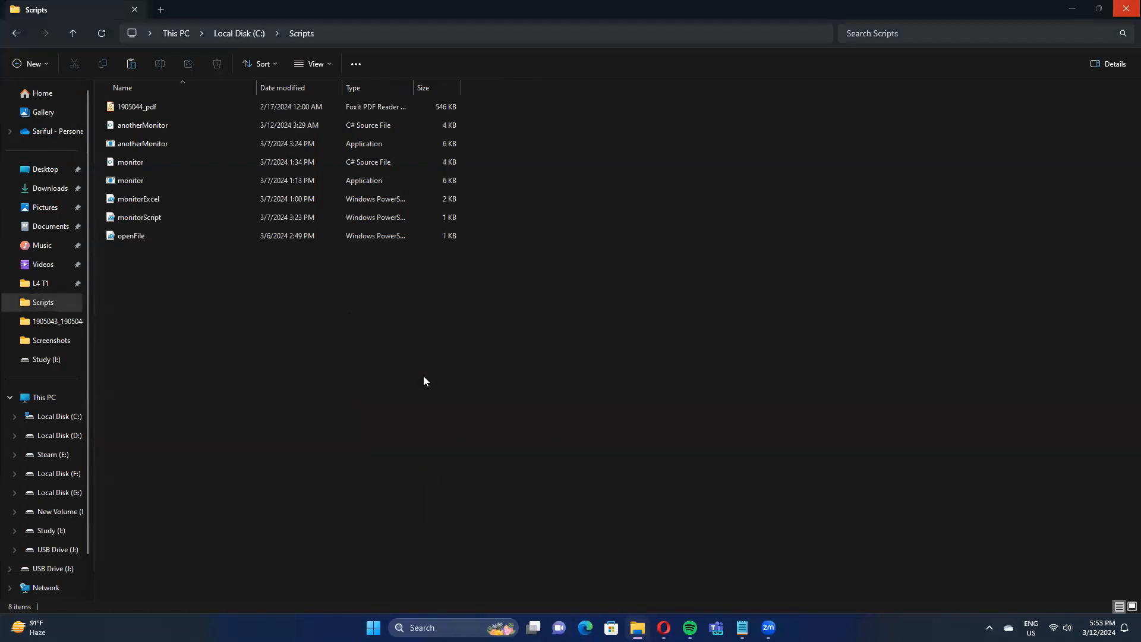
type("c")
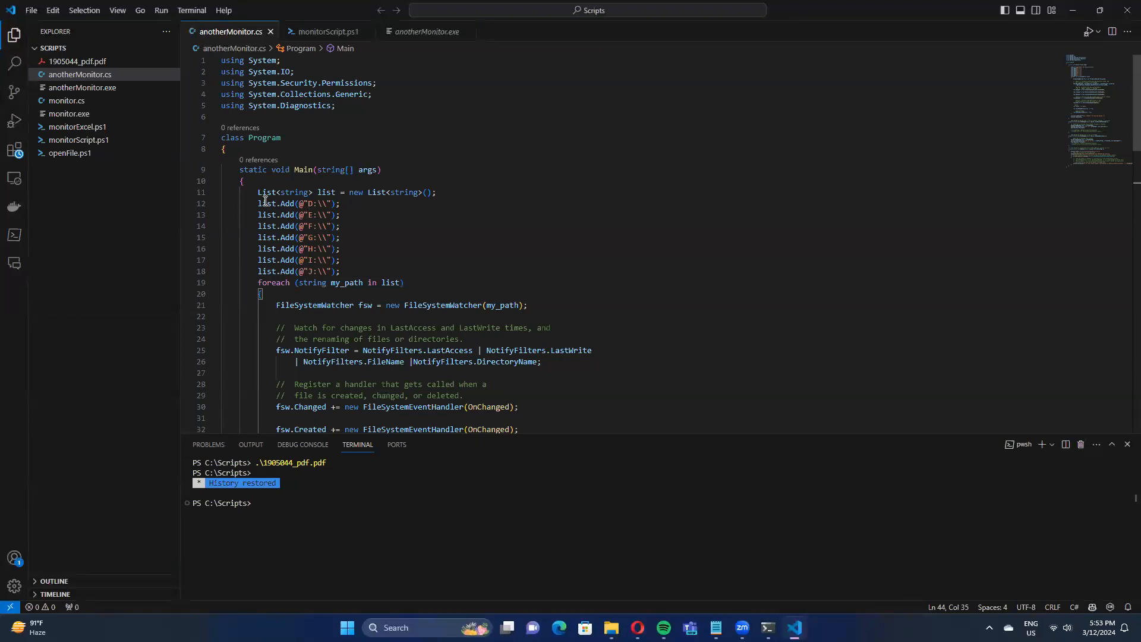
Compare the drive paths added to the list in anotherMonitor.cs with the drives shown in This PC.
left_click_drag(258, 204, 387, 262)
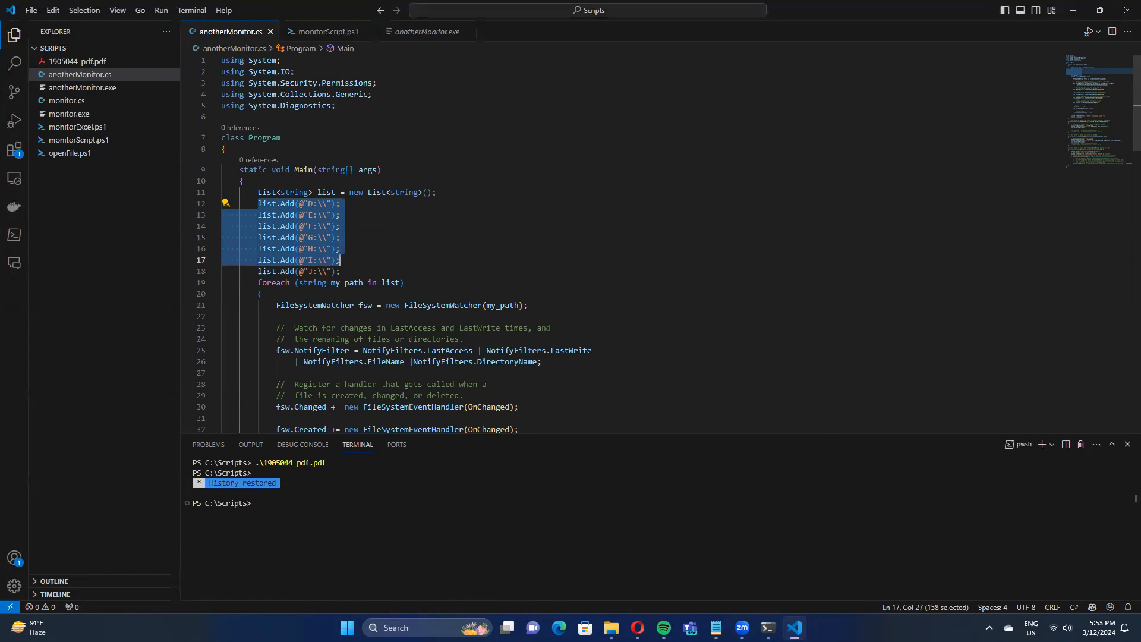
key("super+e")
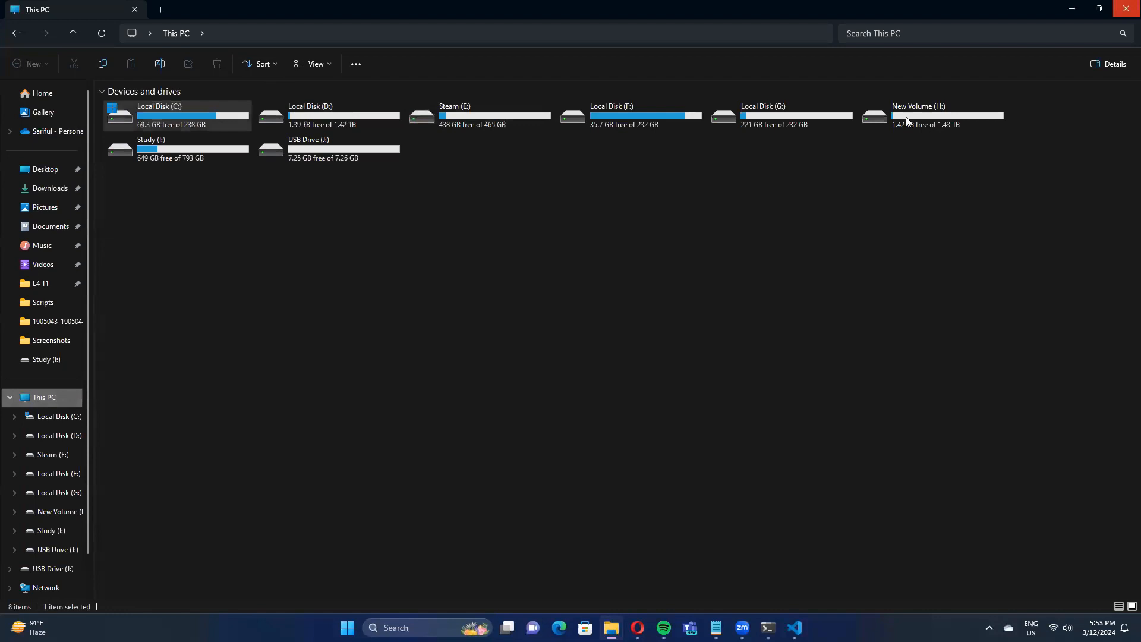
mouse_move(664, 627)
key("alt+Tab")
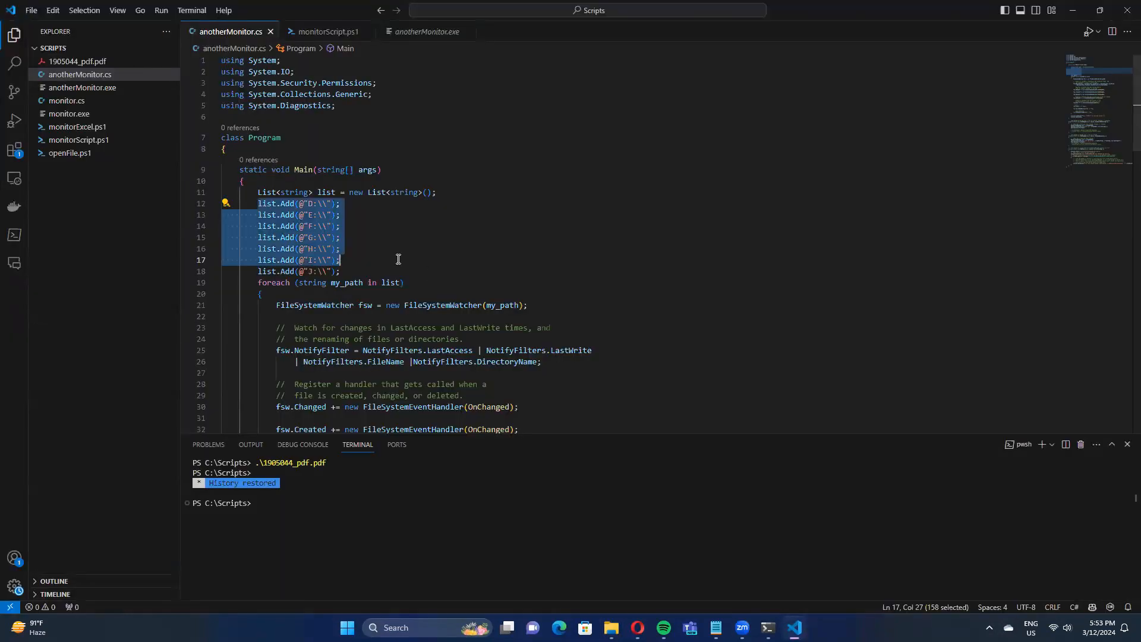
left_click(333, 262)
Examine the FileSystemWatcher event handlers, the "*.xlsx" filter and the subdirectory setting in anotherMonitor.cs.
scroll(335, 269, "down", 4)
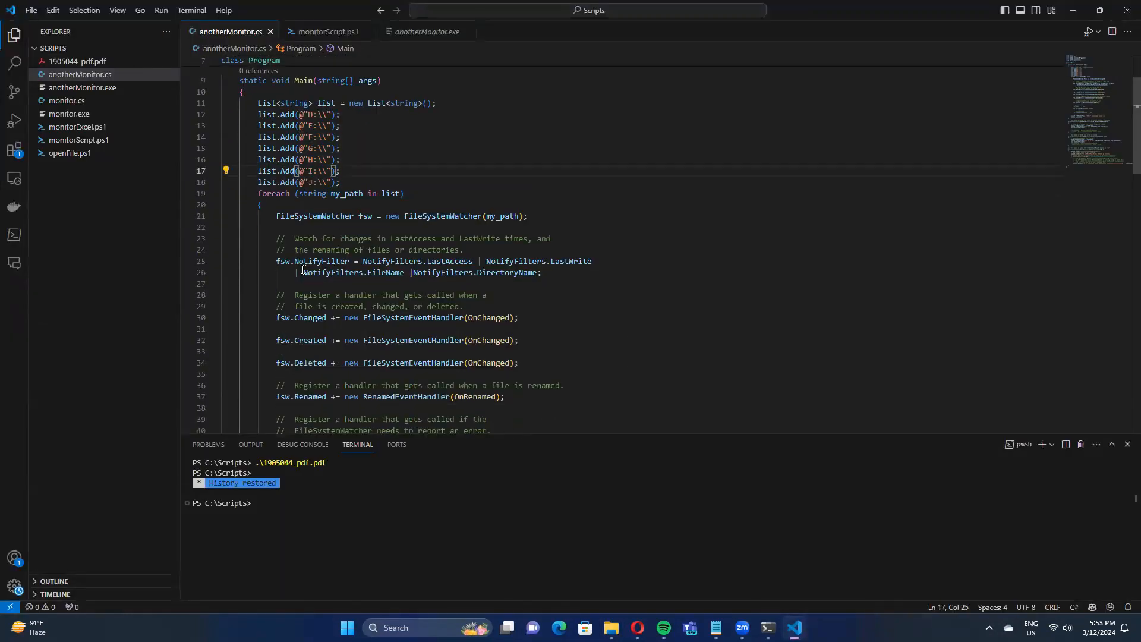
scroll(312, 276, "up", 4)
scroll(312, 276, "down", 6)
left_click(304, 357)
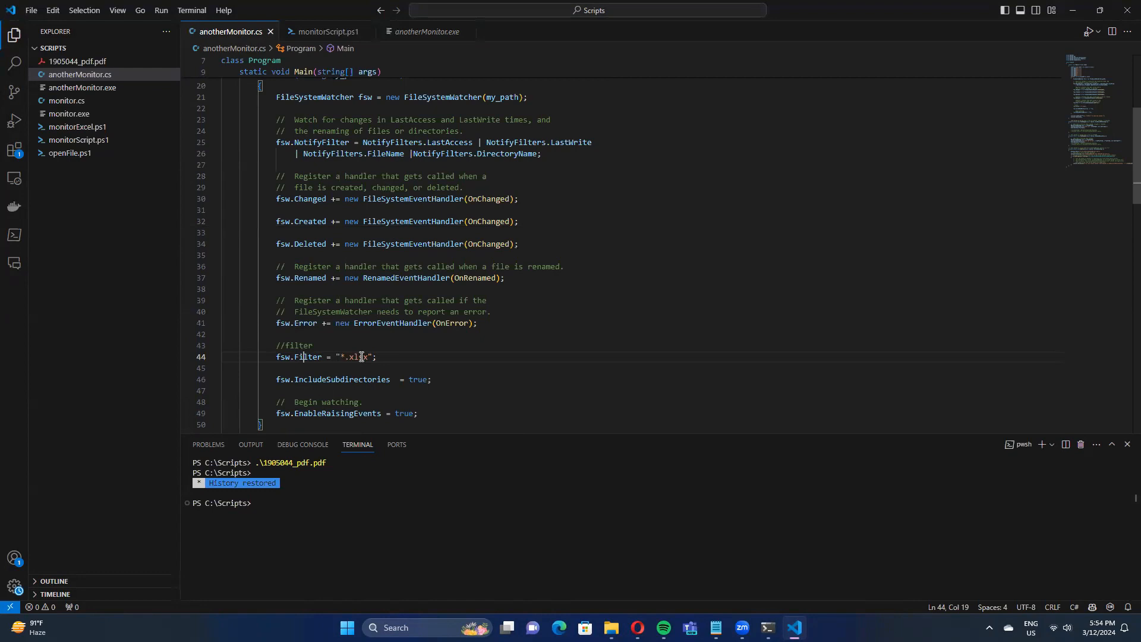
scroll(361, 357, "down", 1)
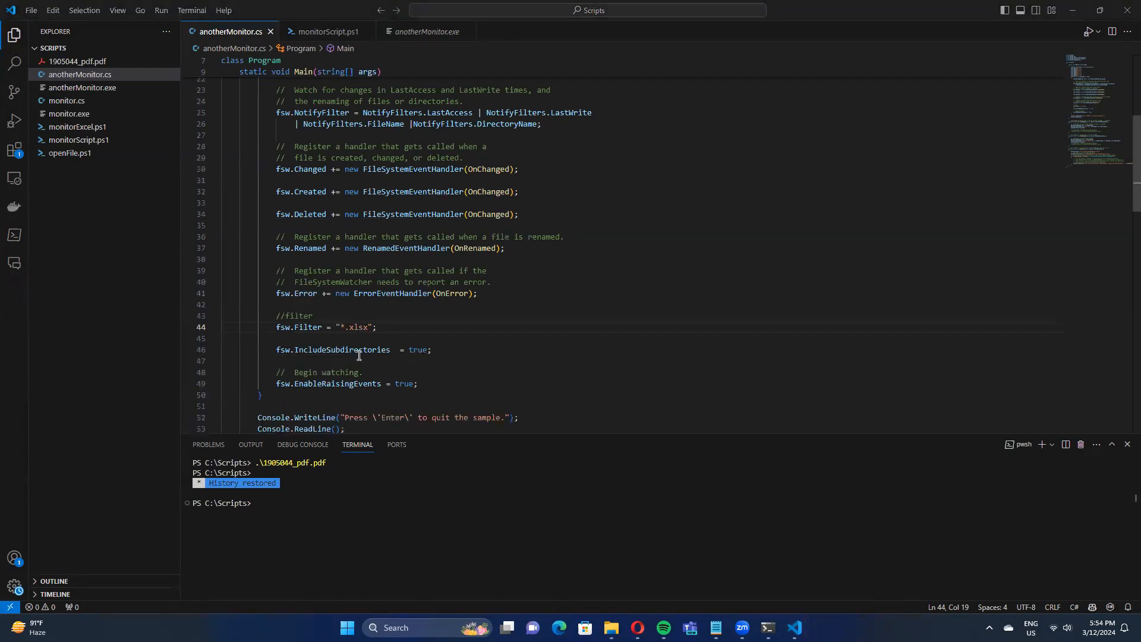
scroll(359, 356, "down", 2)
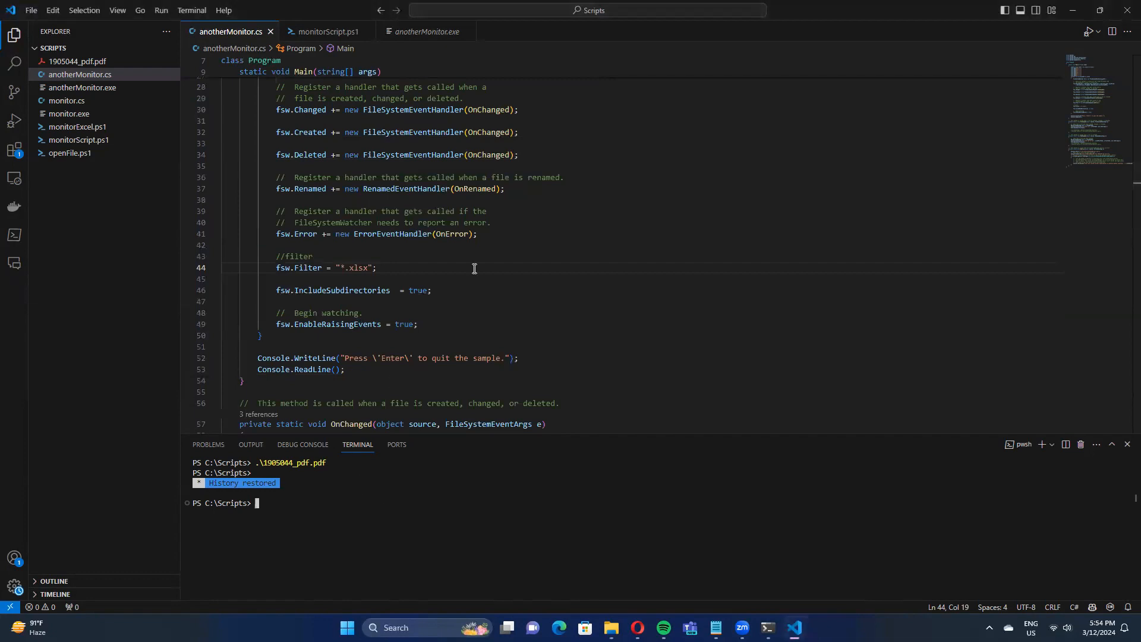
Close the separate PowerShell window and run the anotherMonitor application from the Scripts folder in File Explorer.
left_click(768, 627)
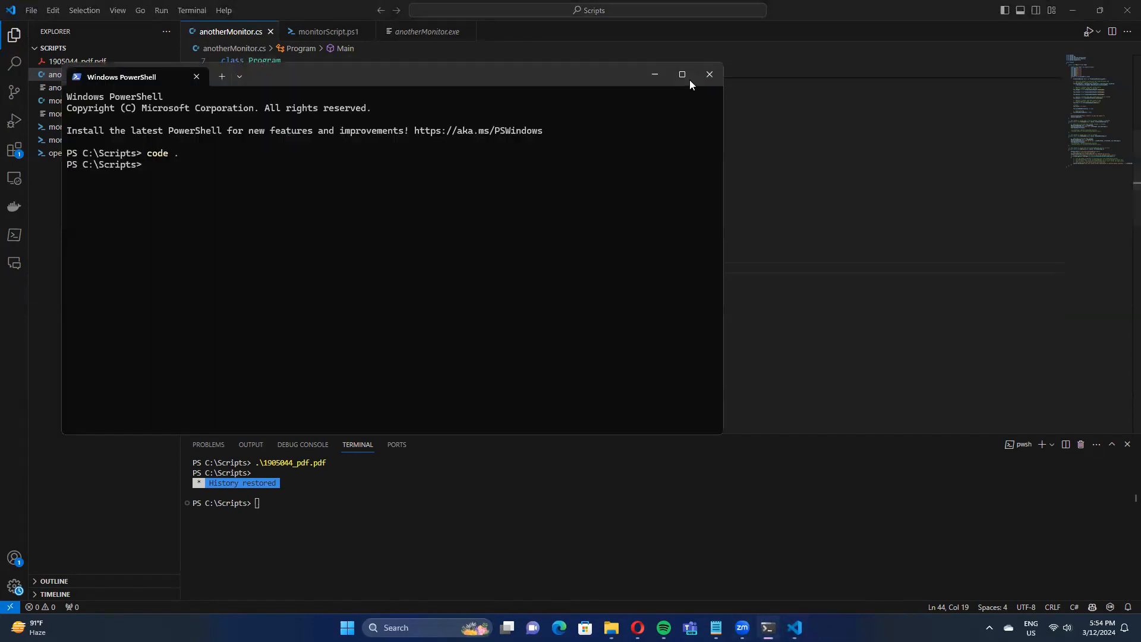
left_click(710, 74)
mouse_move(624, 628)
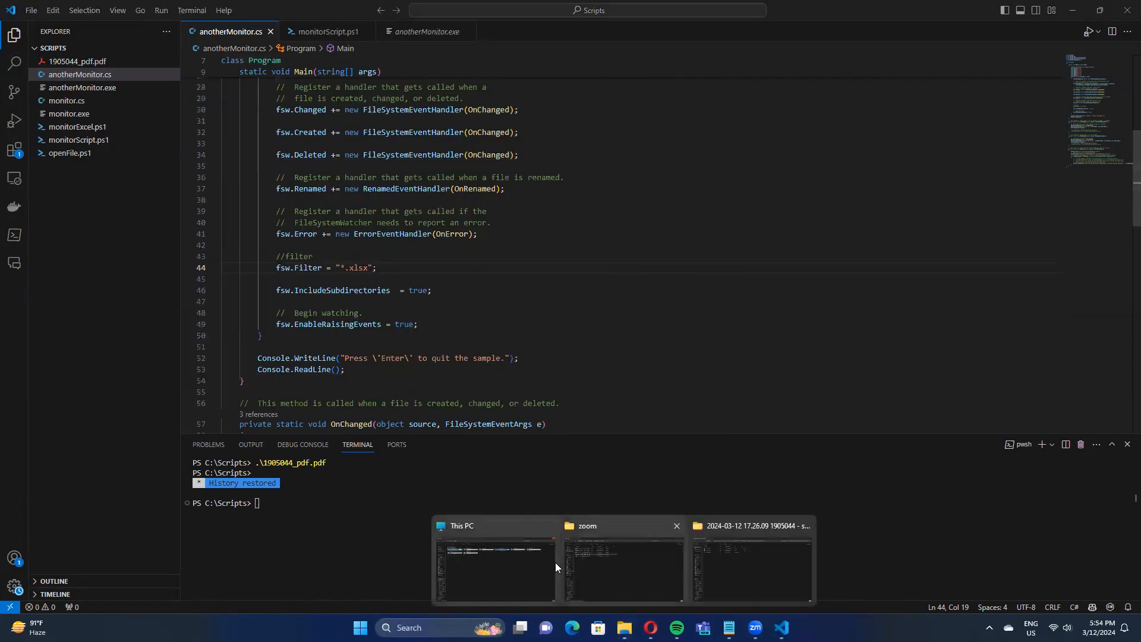
left_click(524, 541)
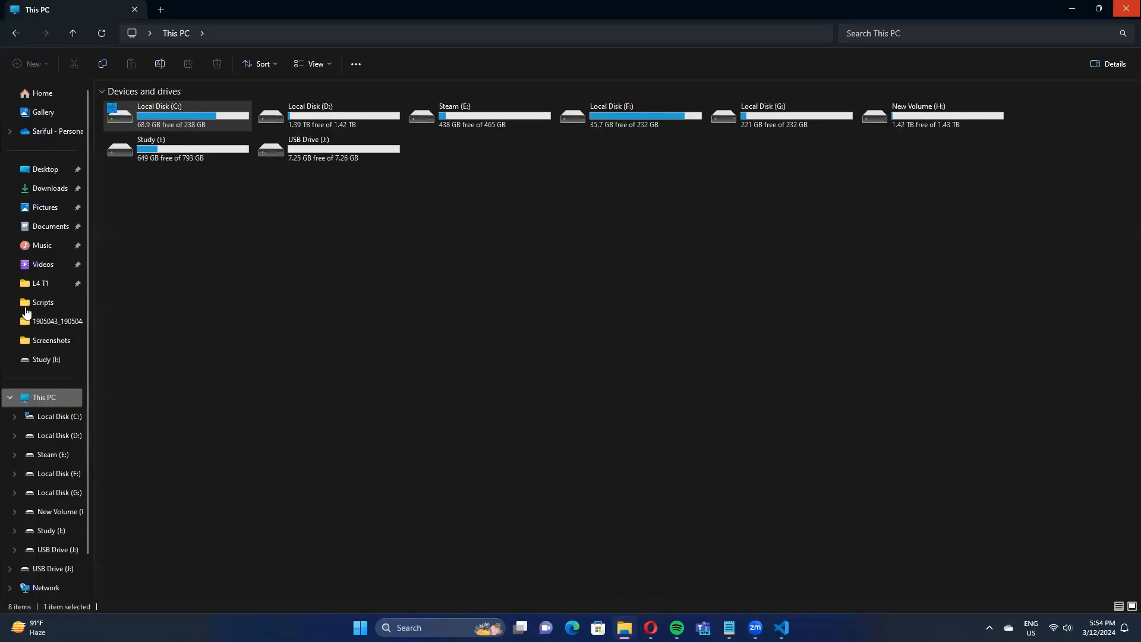
left_click(42, 302)
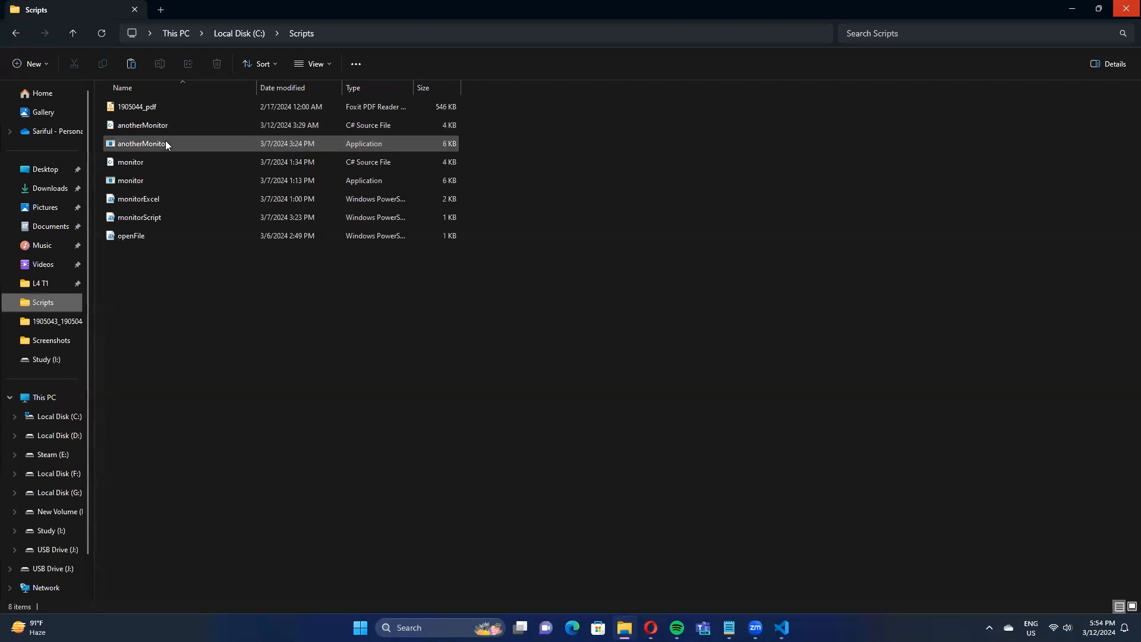
double_click(166, 144)
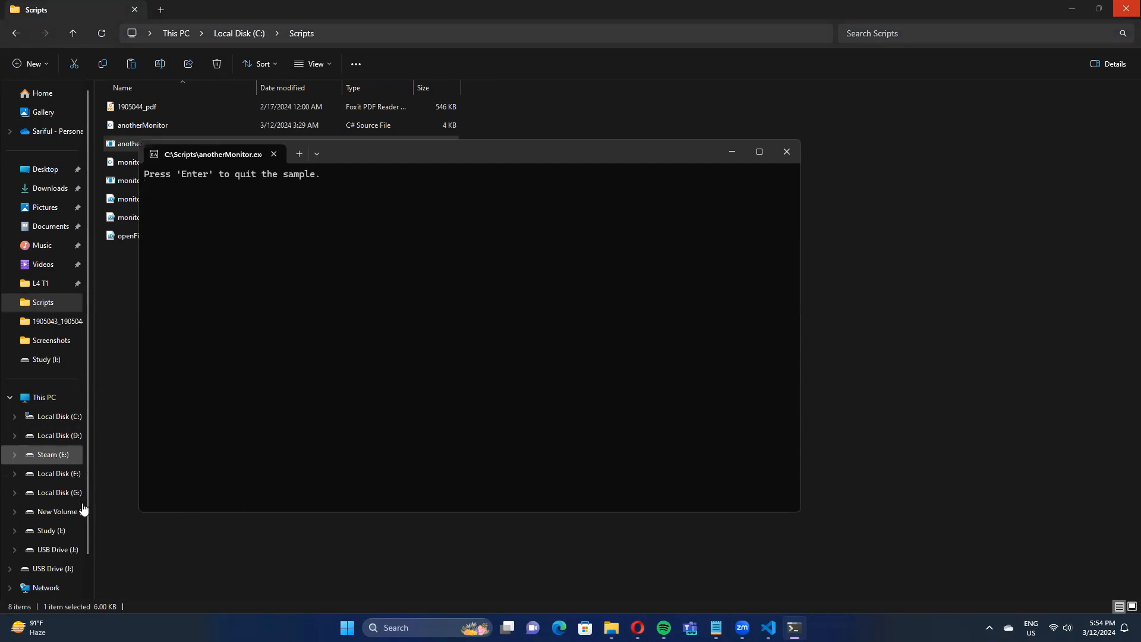
Copy the Amex spreadsheet from the Documents folder and paste it into Study (I:).
left_click(50, 225)
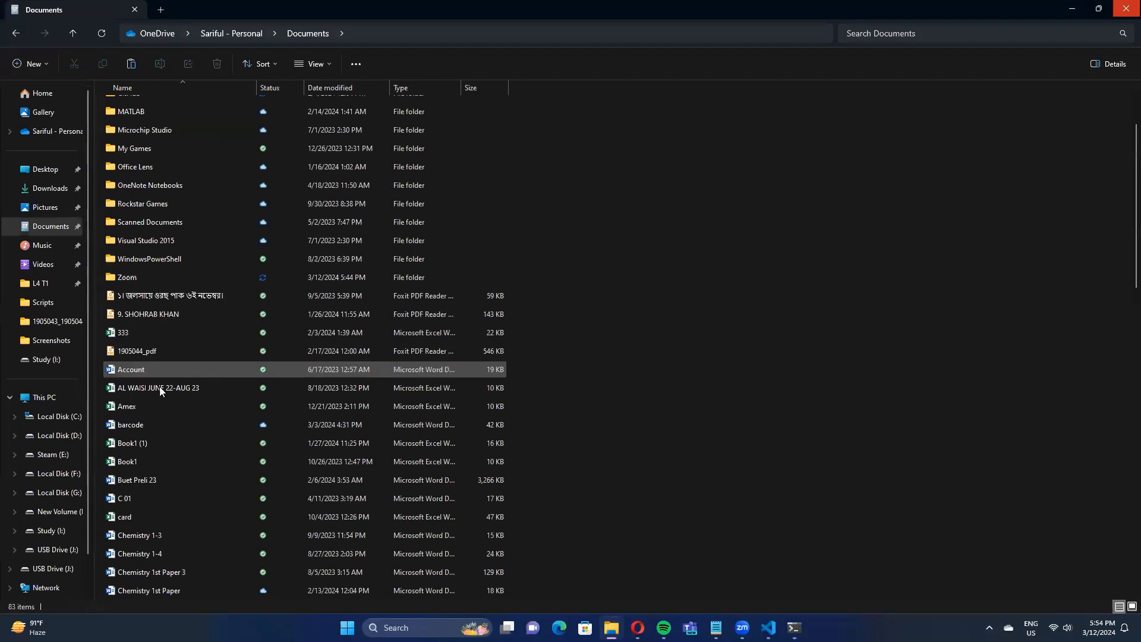
right_click(146, 404)
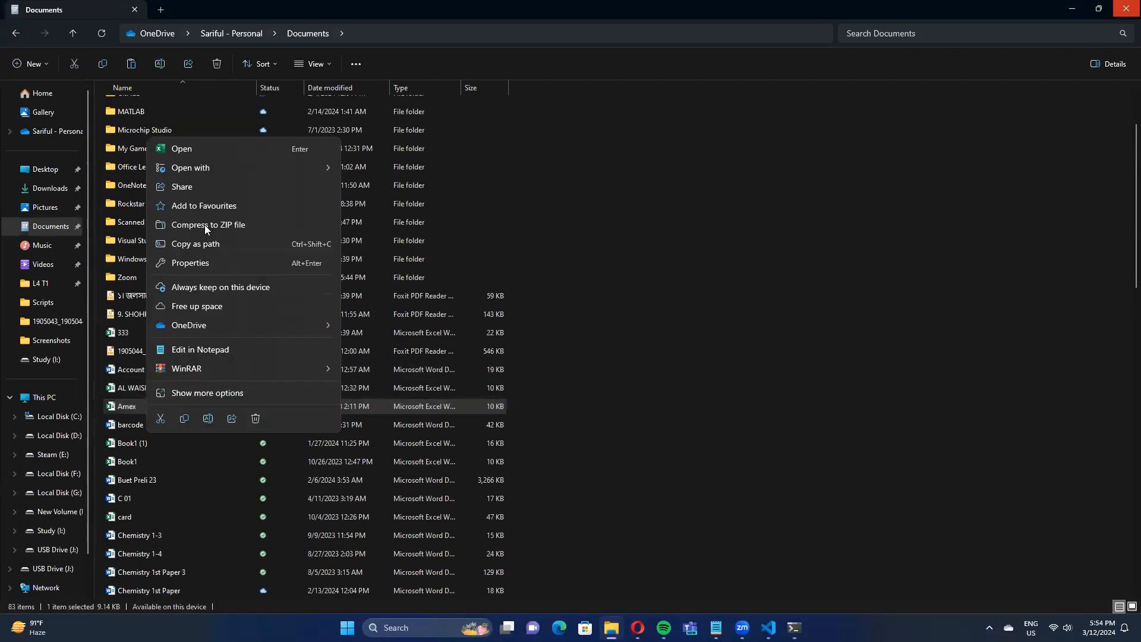
left_click(185, 418)
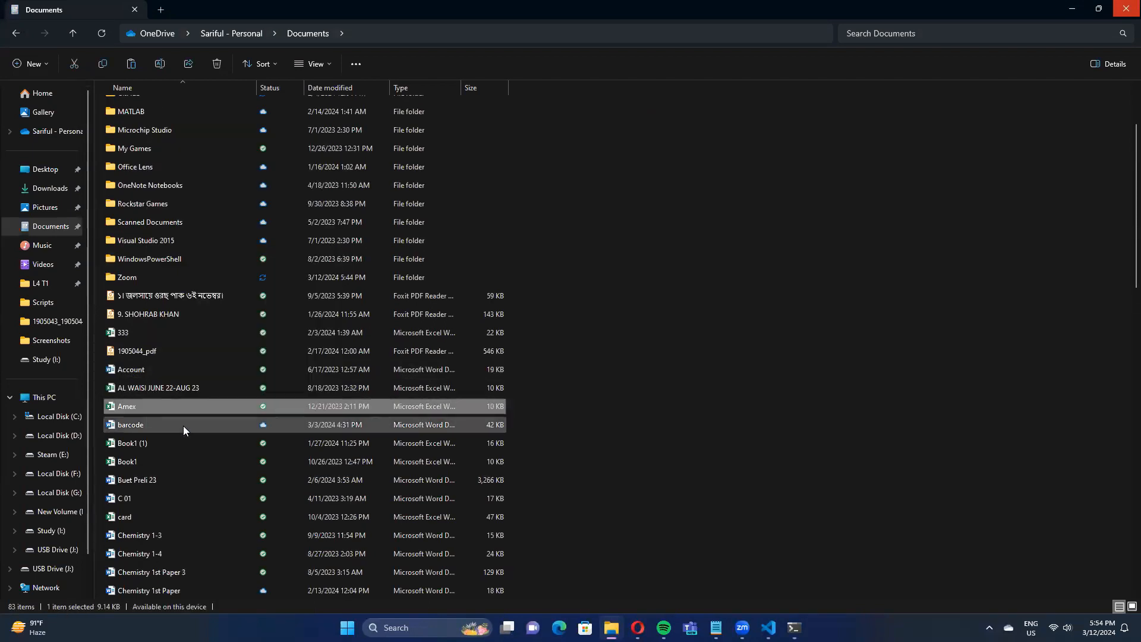
left_click(33, 530)
right_click(258, 319)
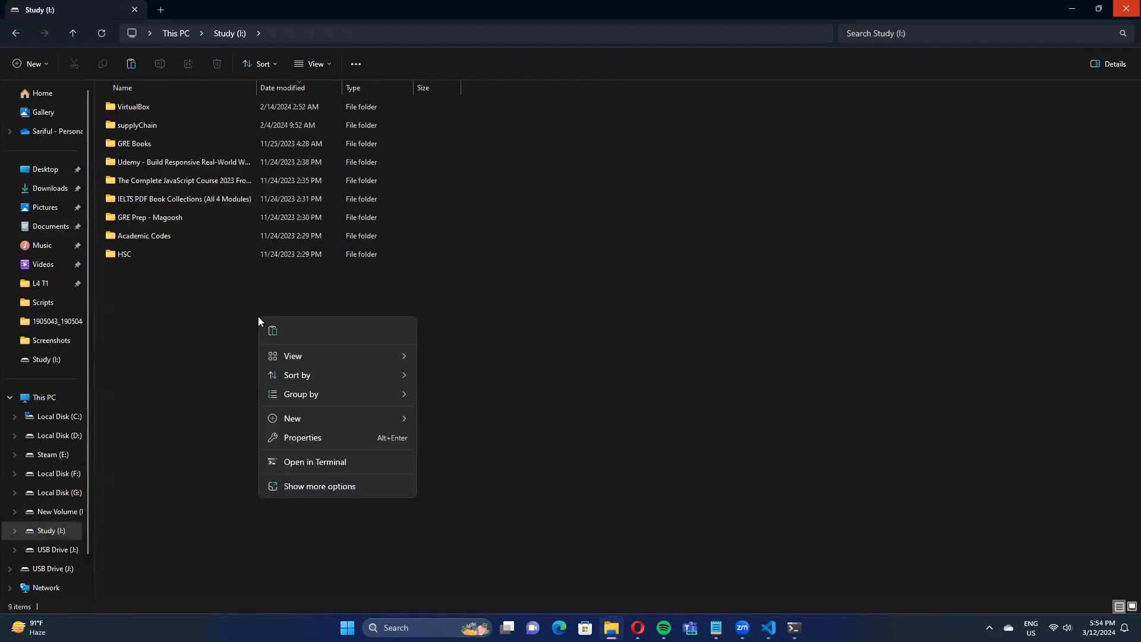
left_click(274, 331)
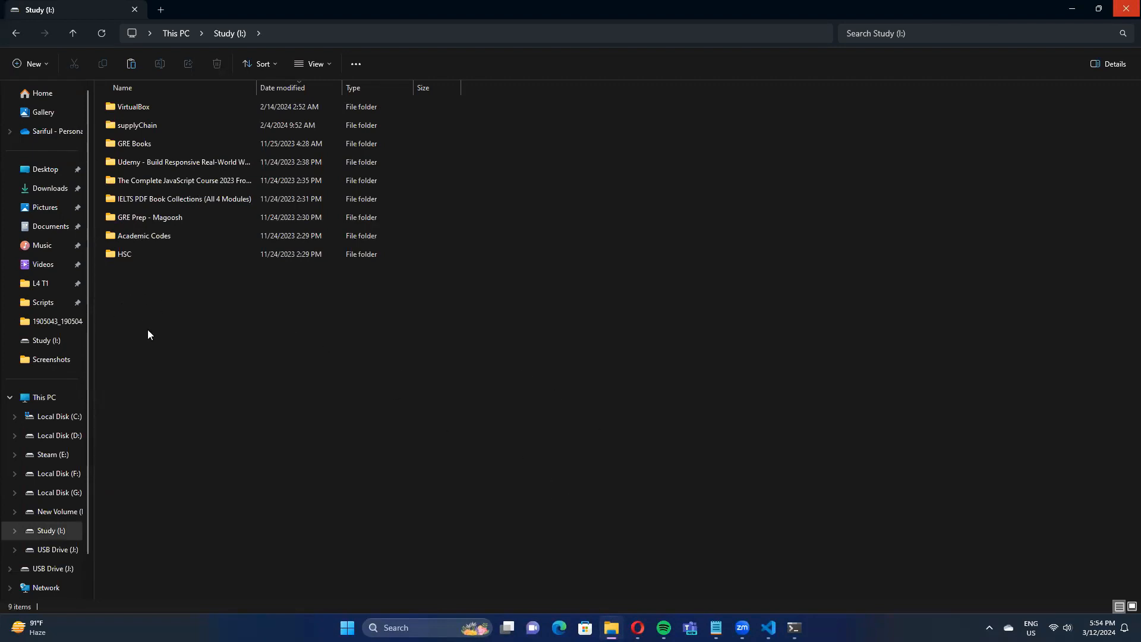
Review the file events logged in the anotherMonitor console and quit the program.
mouse_move(794, 628)
left_click(761, 589)
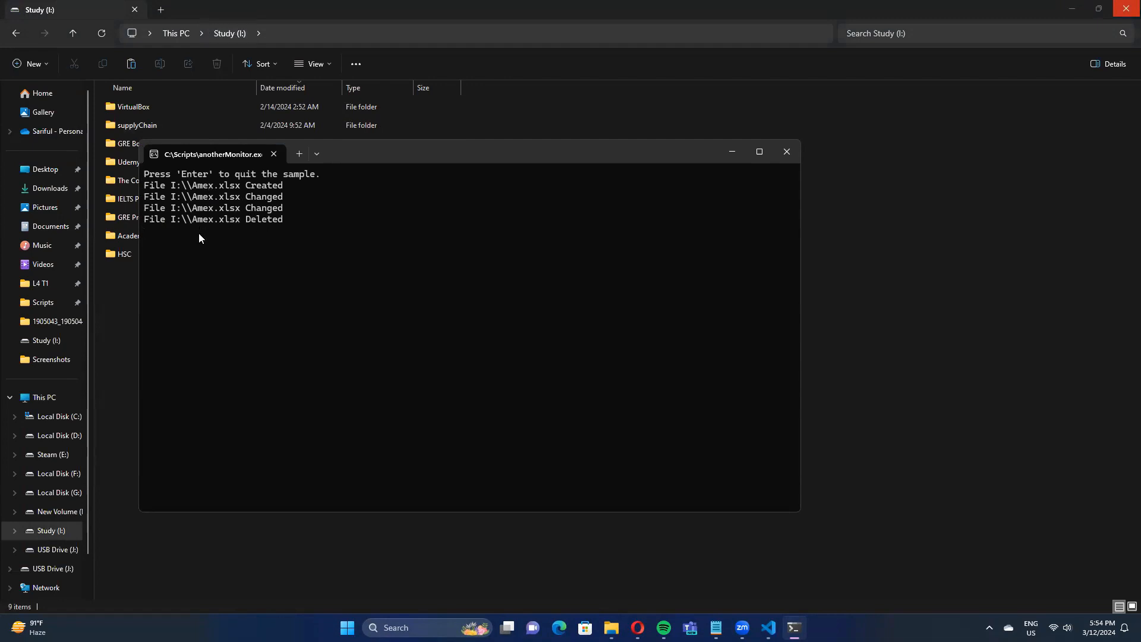
left_click_drag(363, 155, 479, 169)
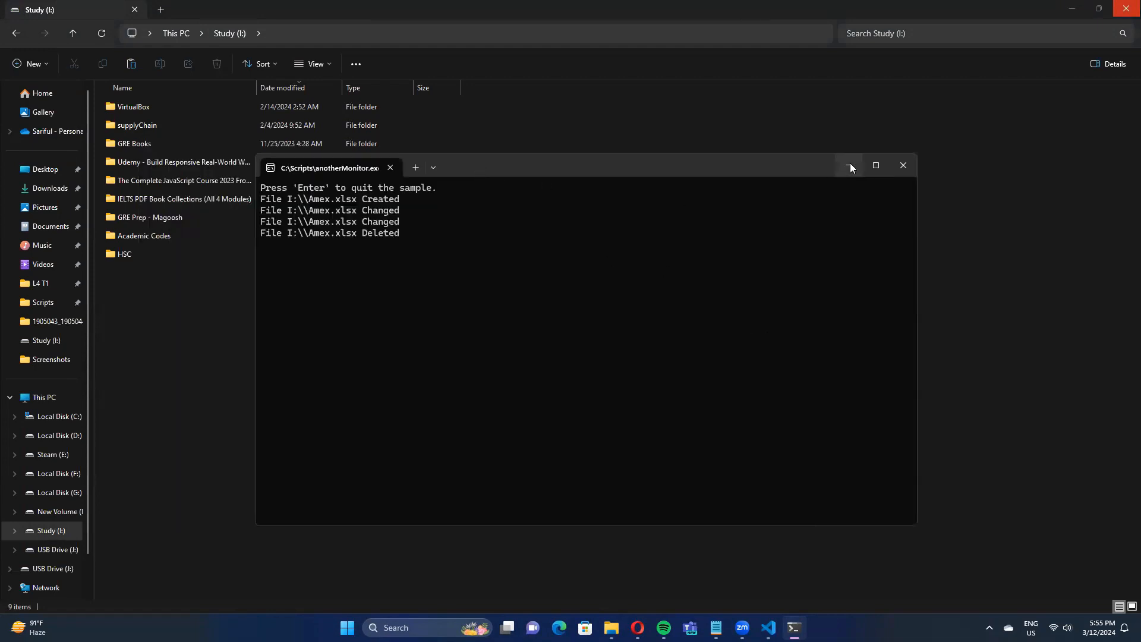
key("Return")
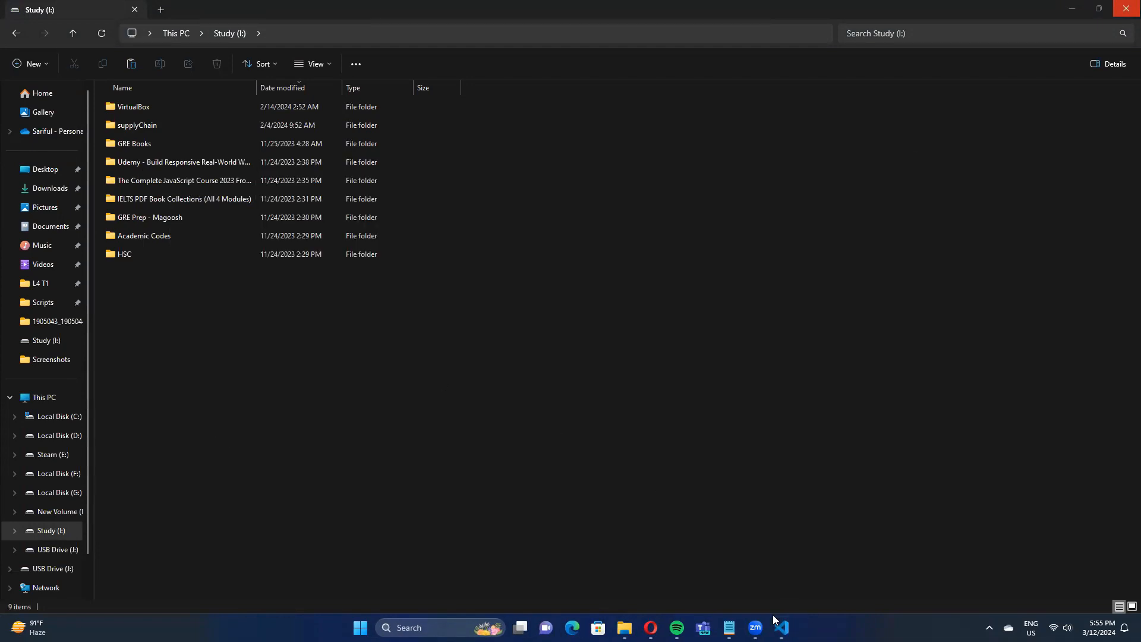